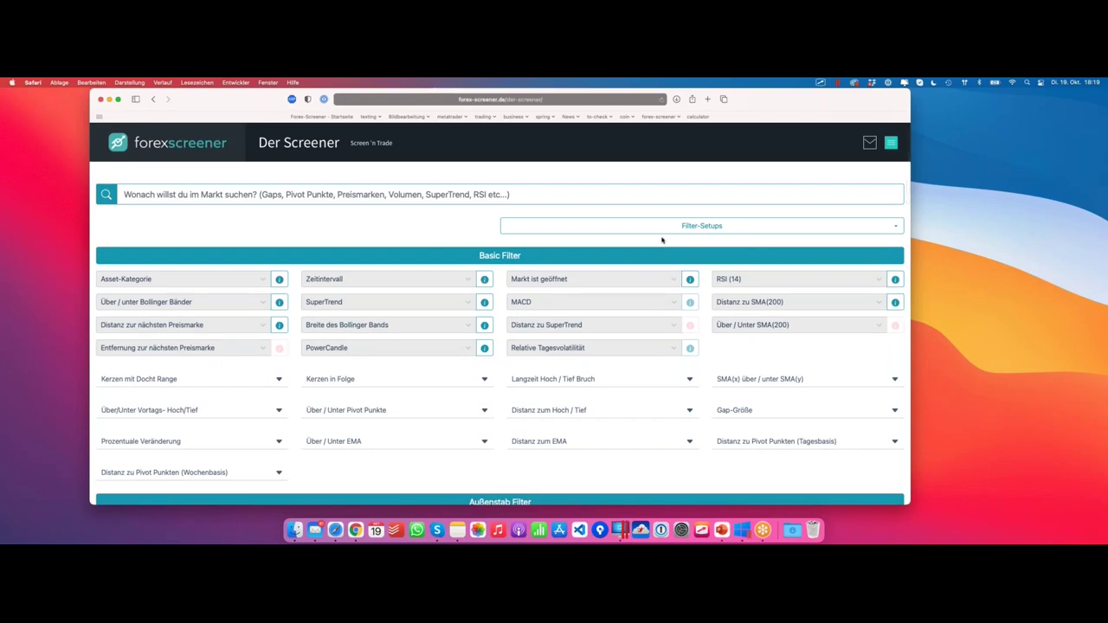
- Expand the trend-based Fibonacci distance filters and set the distance to the 50.0 level to < 0.1%
scroll(650, 254, down, 2)
scroll(650, 254, up, 4)
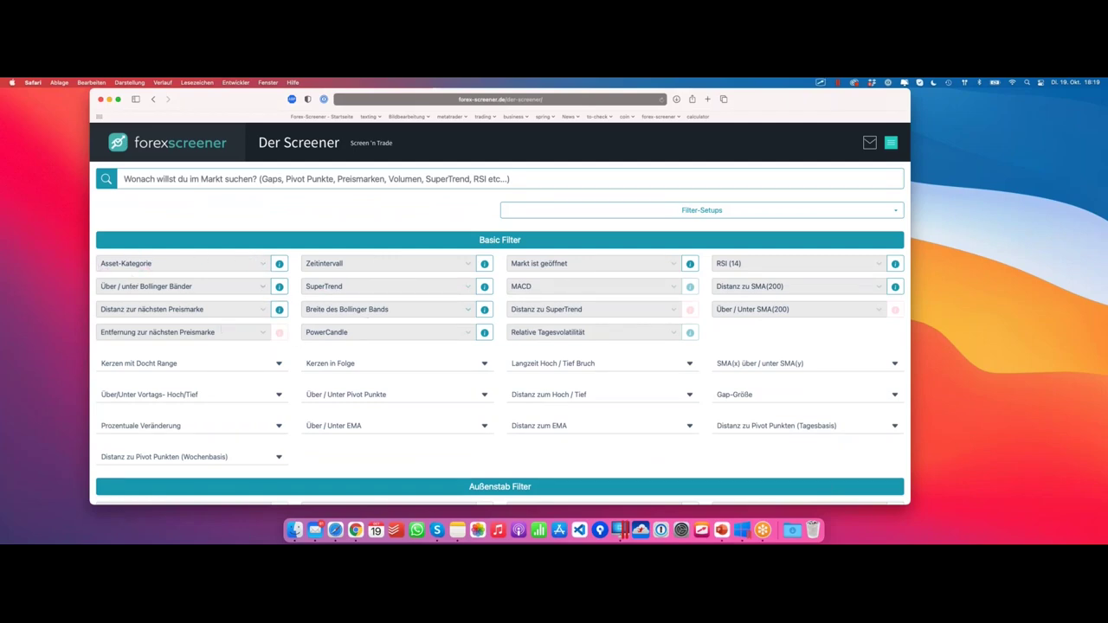
scroll(390, 305, down, 1)
scroll(390, 306, down, 5)
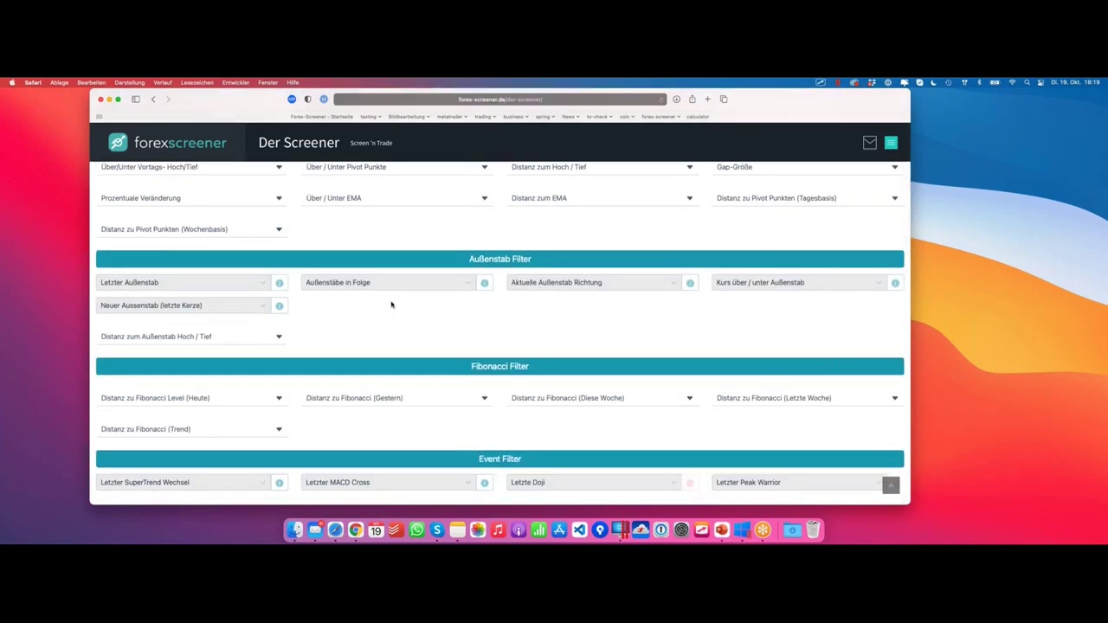
mouse_move(462, 365)
mouse_down()
mouse_move(501, 382)
mouse_move(537, 376)
mouse_move(537, 366)
mouse_move(465, 357)
mouse_up()
click(265, 430)
scroll(305, 378, down, 3)
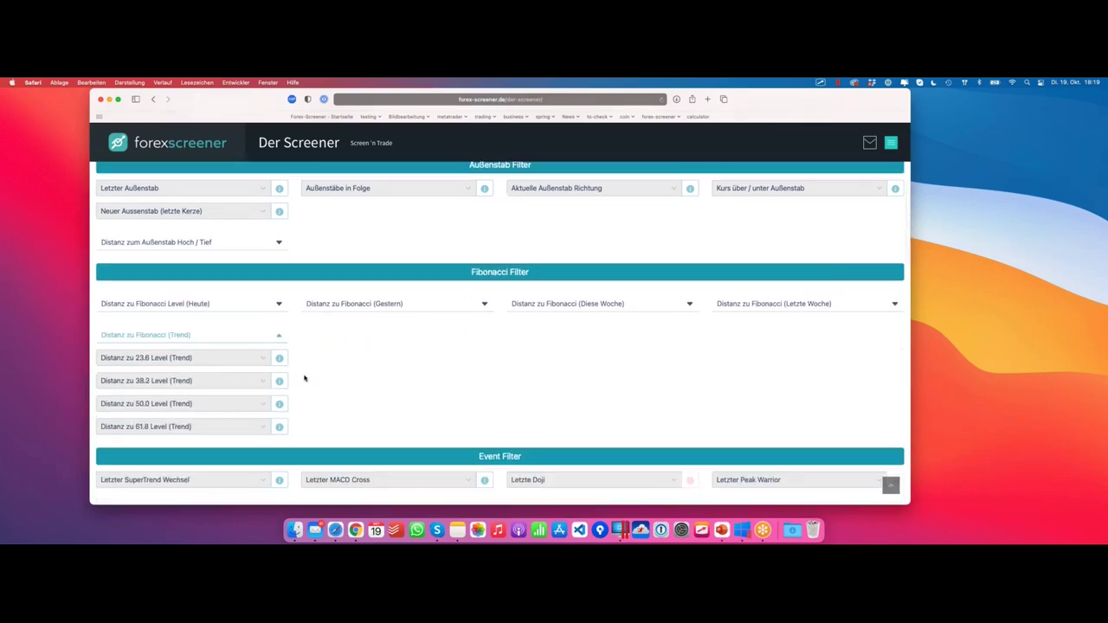
drag(95, 326, 293, 328)
click(189, 403)
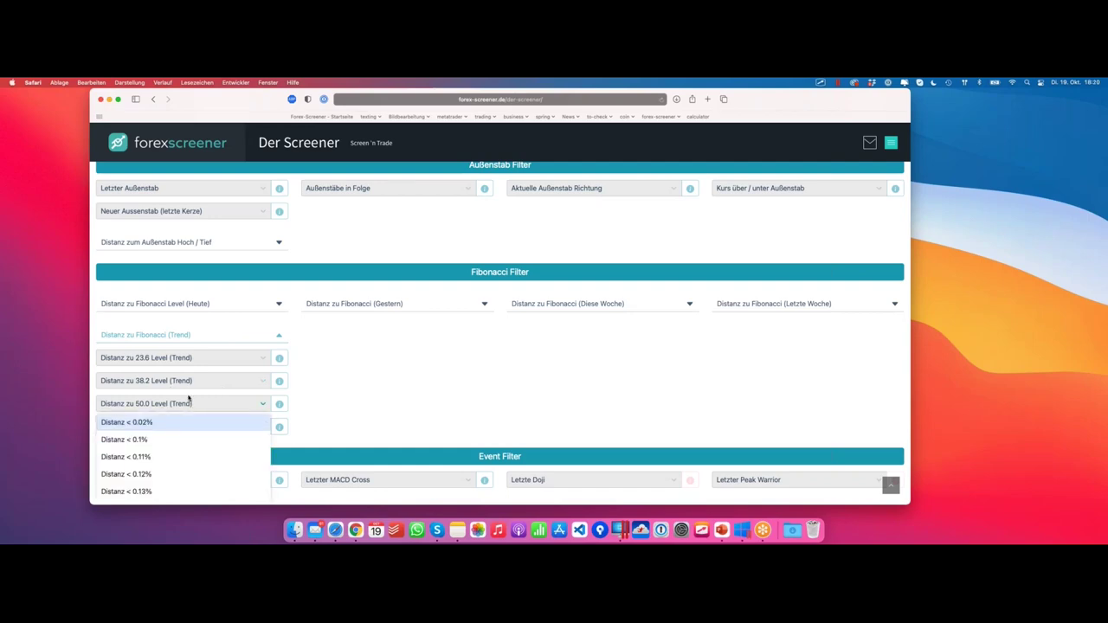
click(151, 442)
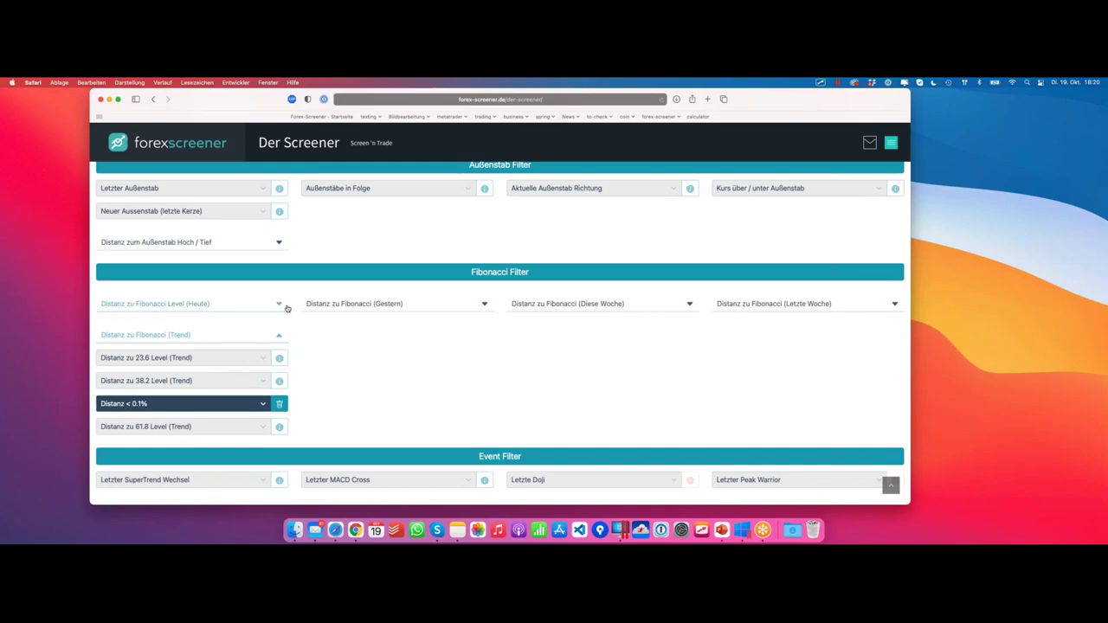
- Restrict the asset category filter to Forex (Majors), Forex (Minors) and Index
scroll(281, 310, up, 15)
scroll(283, 313, down, 10)
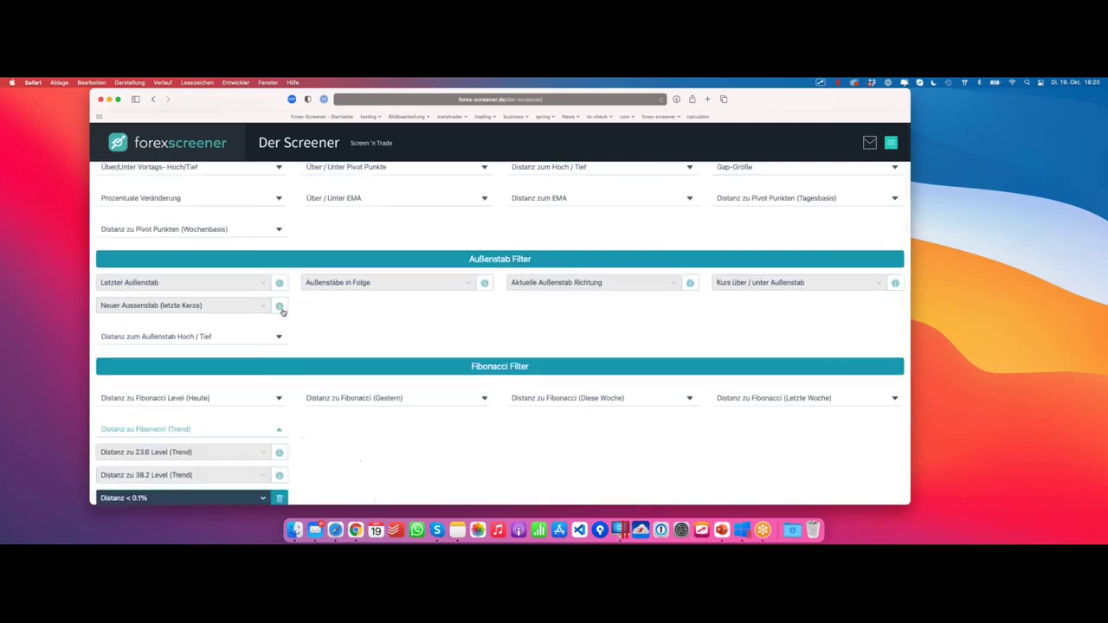
scroll(282, 313, up, 12)
scroll(282, 313, down, 1)
click(173, 302)
click(147, 319)
click(199, 308)
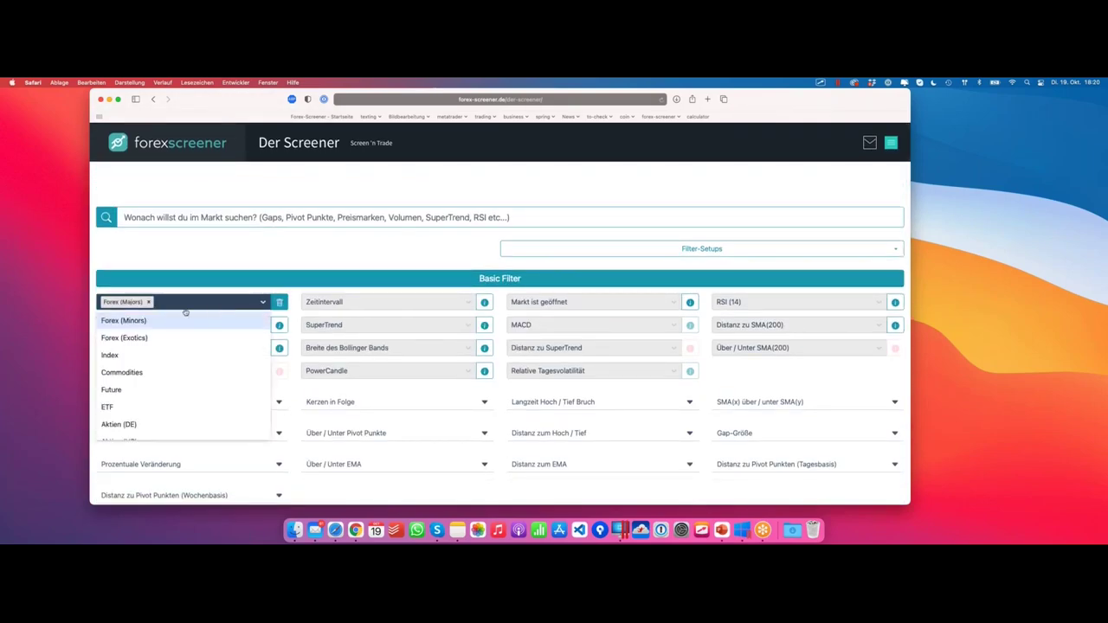
click(180, 325)
click(221, 305)
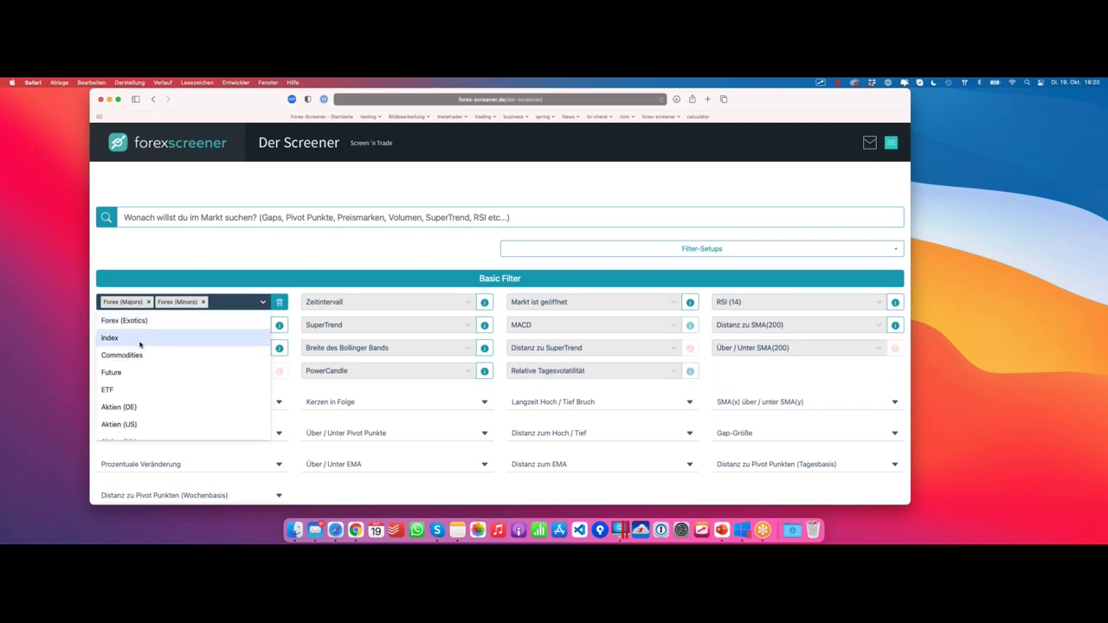
click(139, 339)
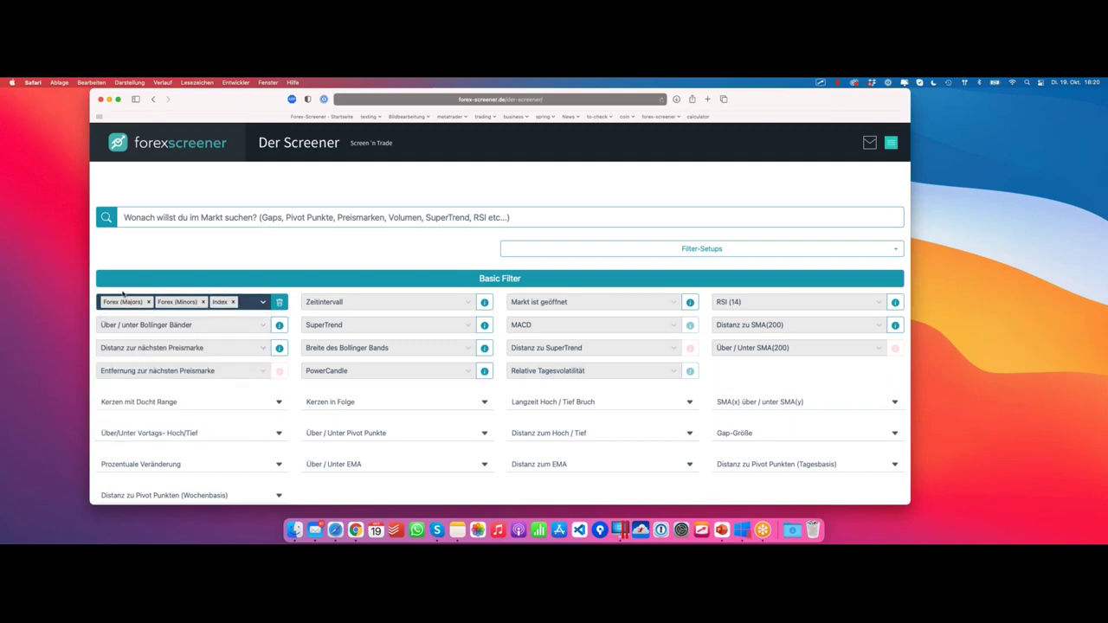
- Open the GBPJPY-M1 screener result as a chart in MetaTrader, bring that chart up and enlarge its candles
scroll(309, 275, down, 10)
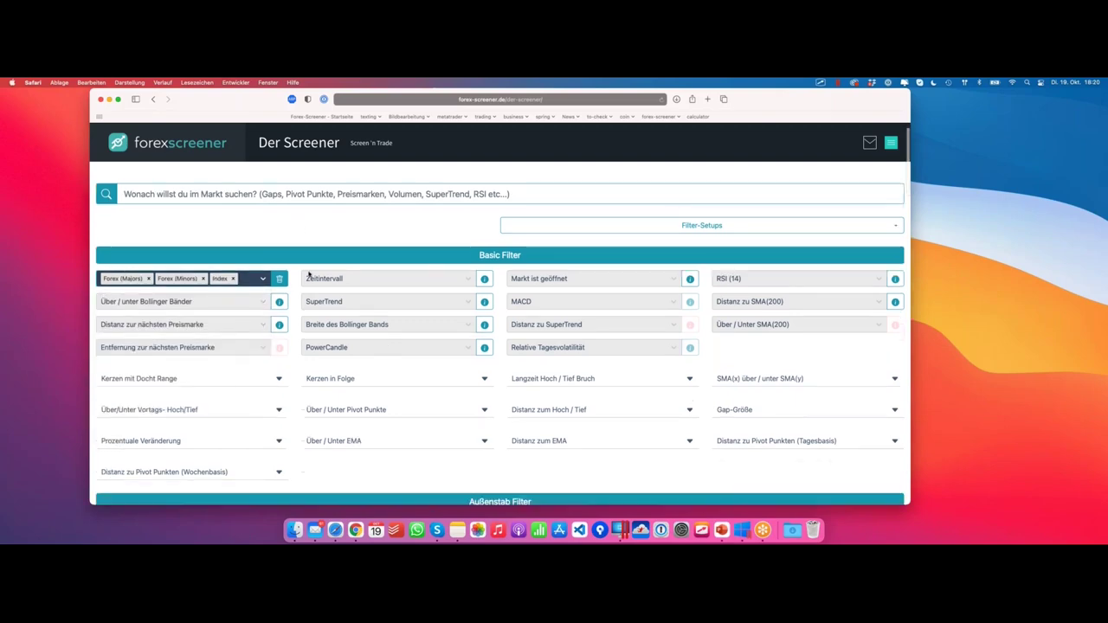
scroll(309, 274, down, 5)
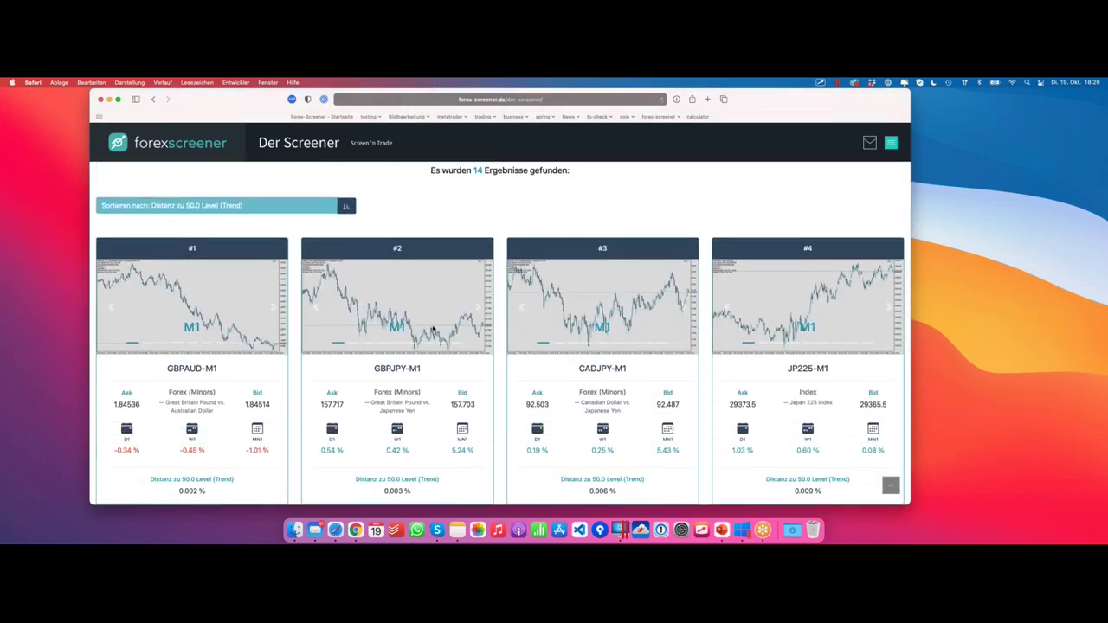
scroll(333, 276, down, 1)
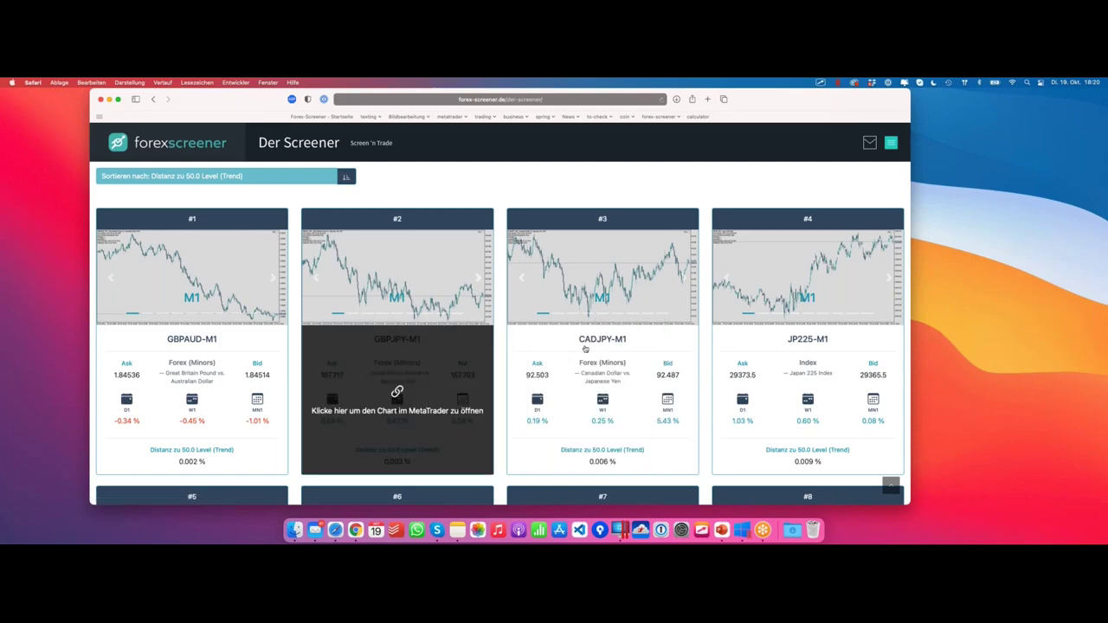
scroll(554, 364, down, 2)
click(462, 313)
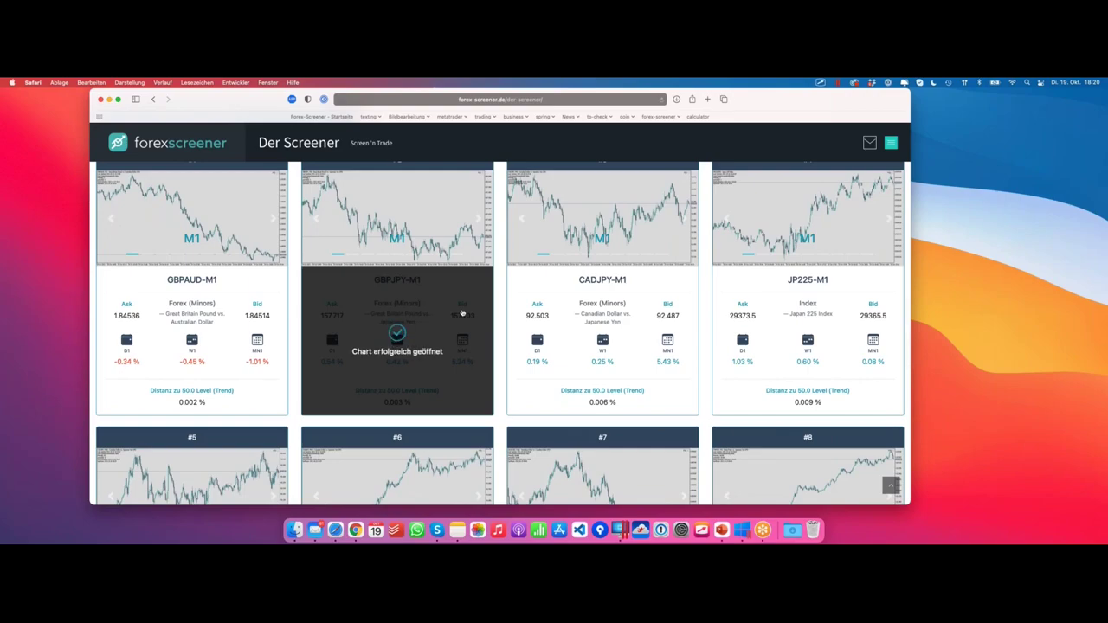
key(ctrl+Right)
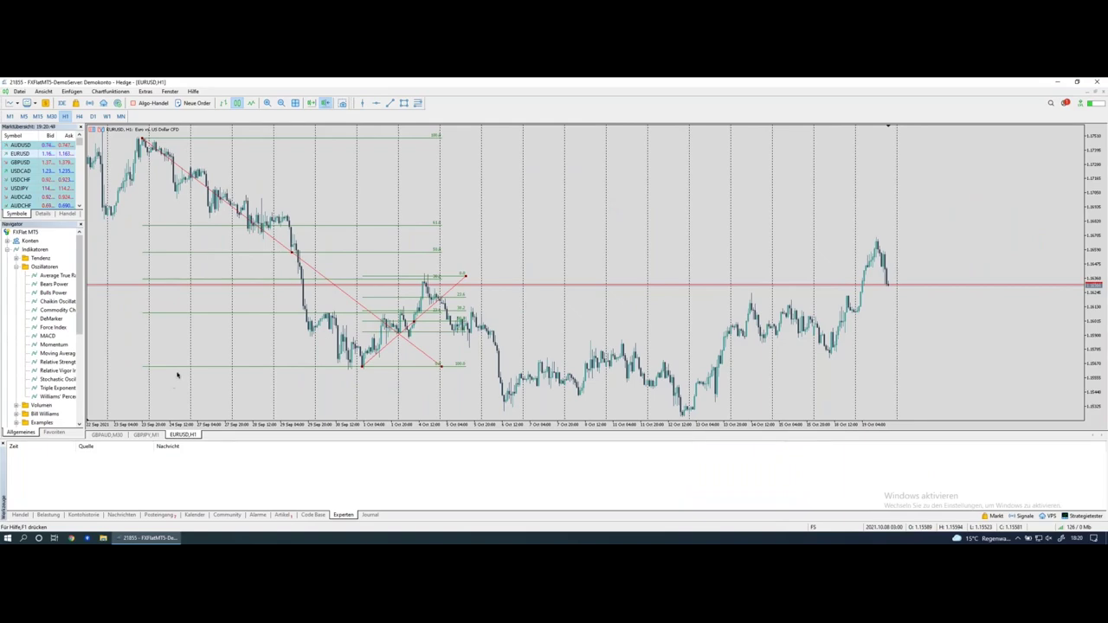
click(145, 435)
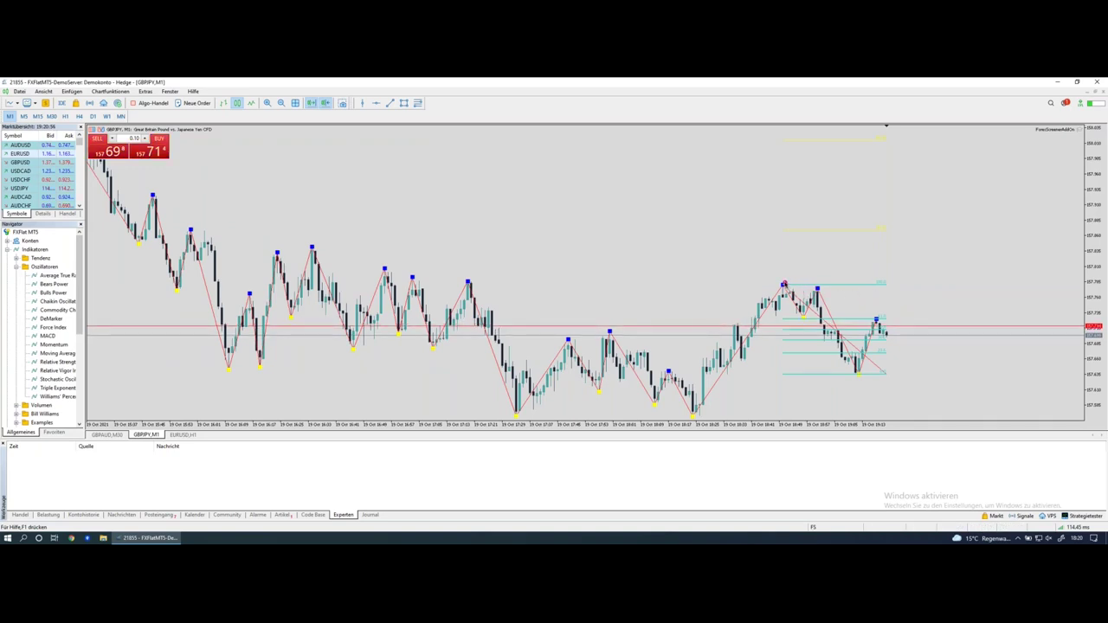
drag(784, 285, 805, 318)
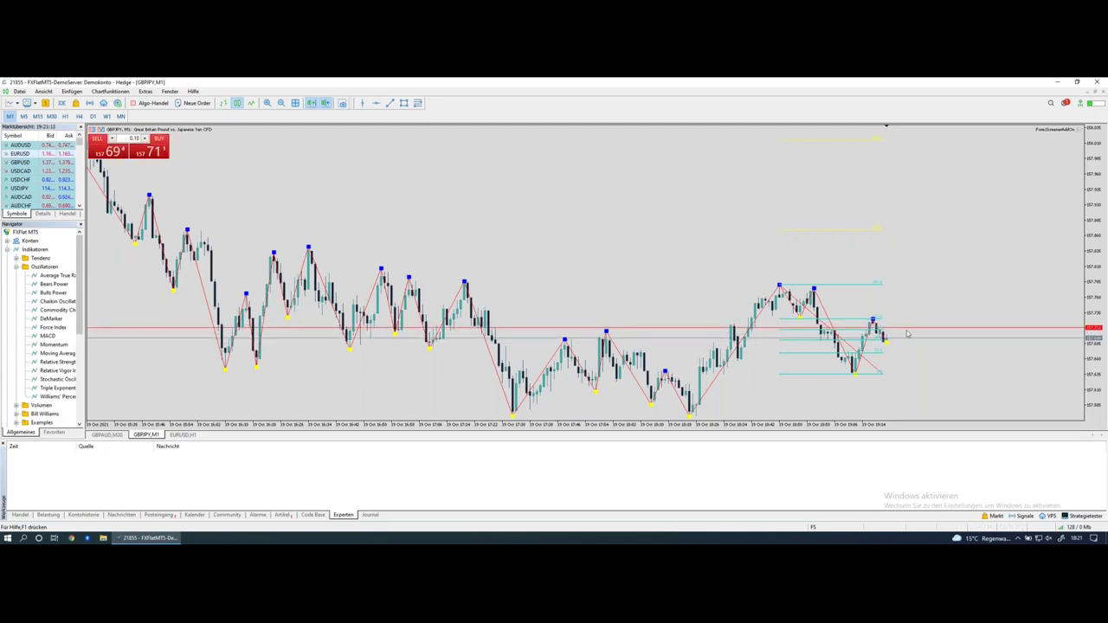
key(plus)
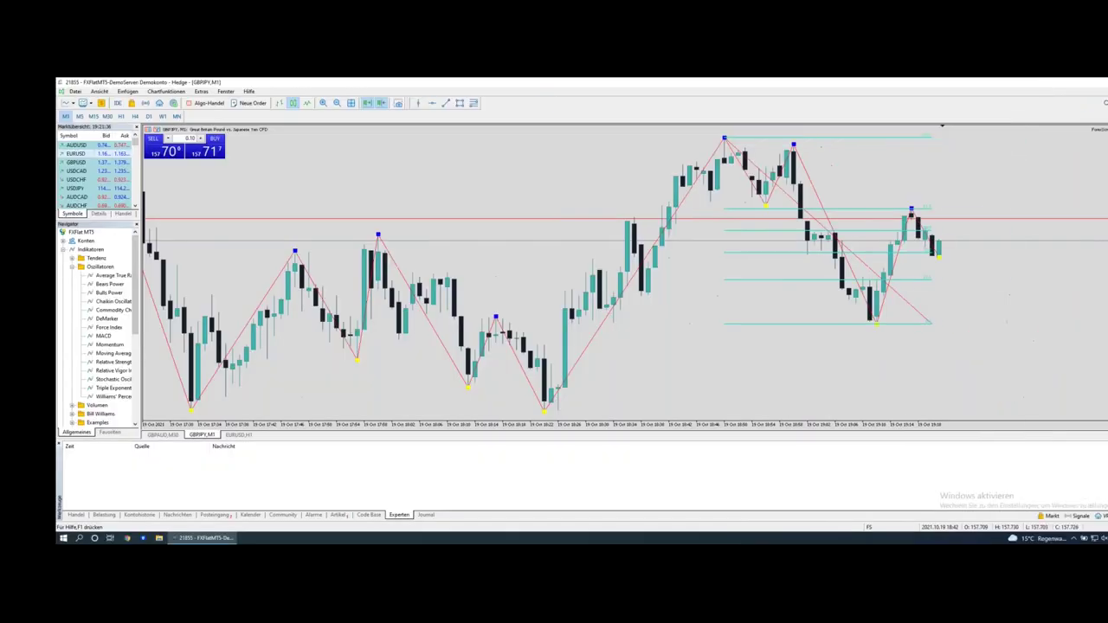
- Return to the forex screener, set the time interval filter to H1 and open the USDCHF-H1 result in MetaTrader
scroll(388, 269, up, 20)
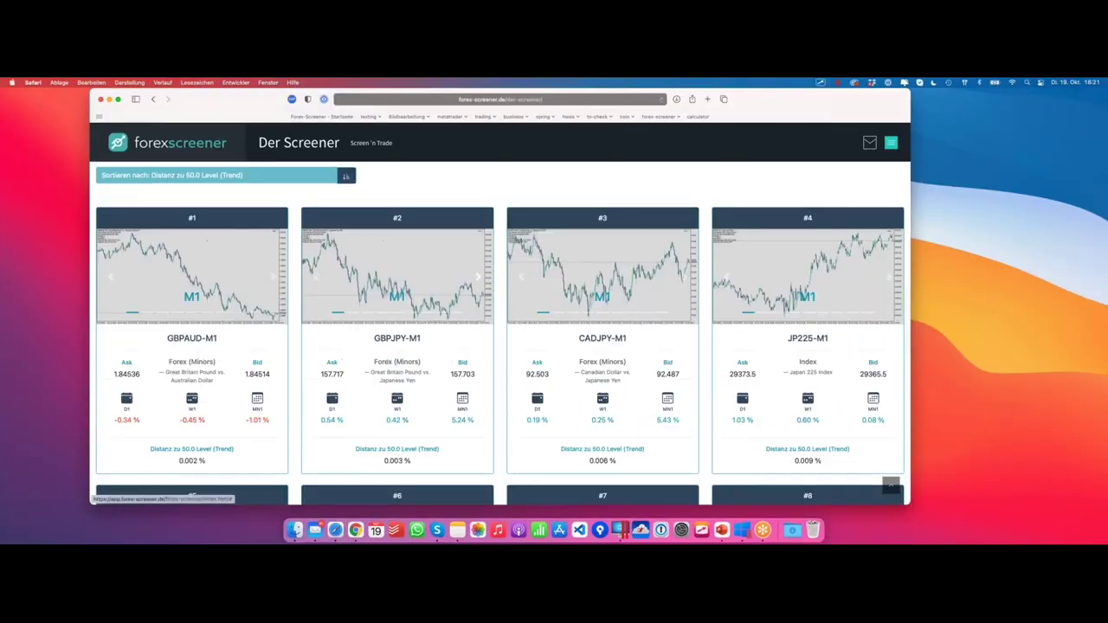
click(388, 268)
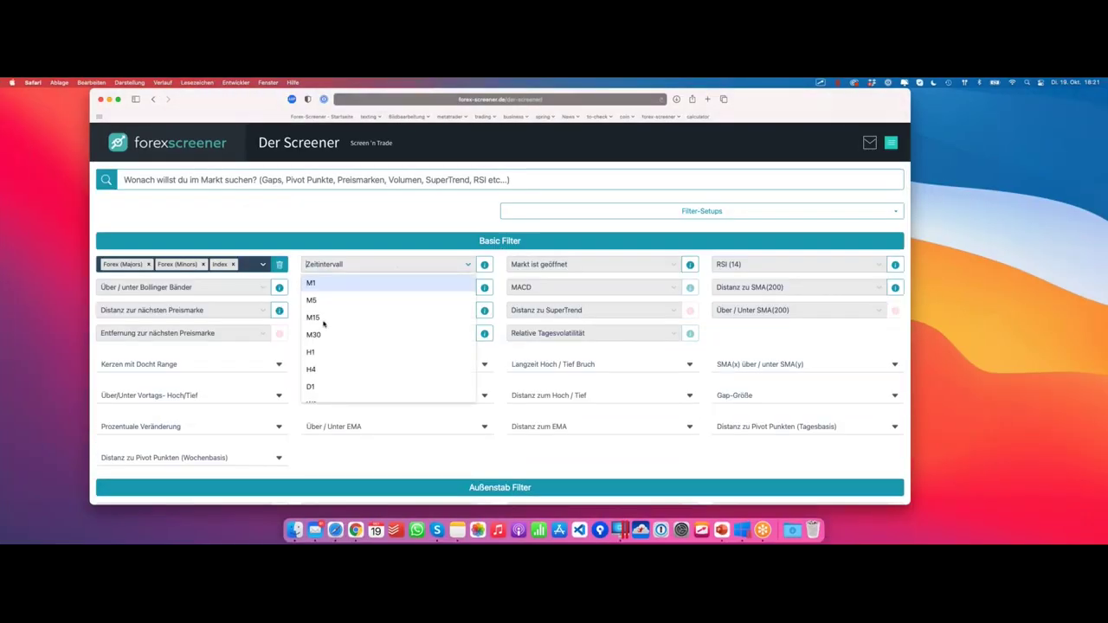
click(329, 349)
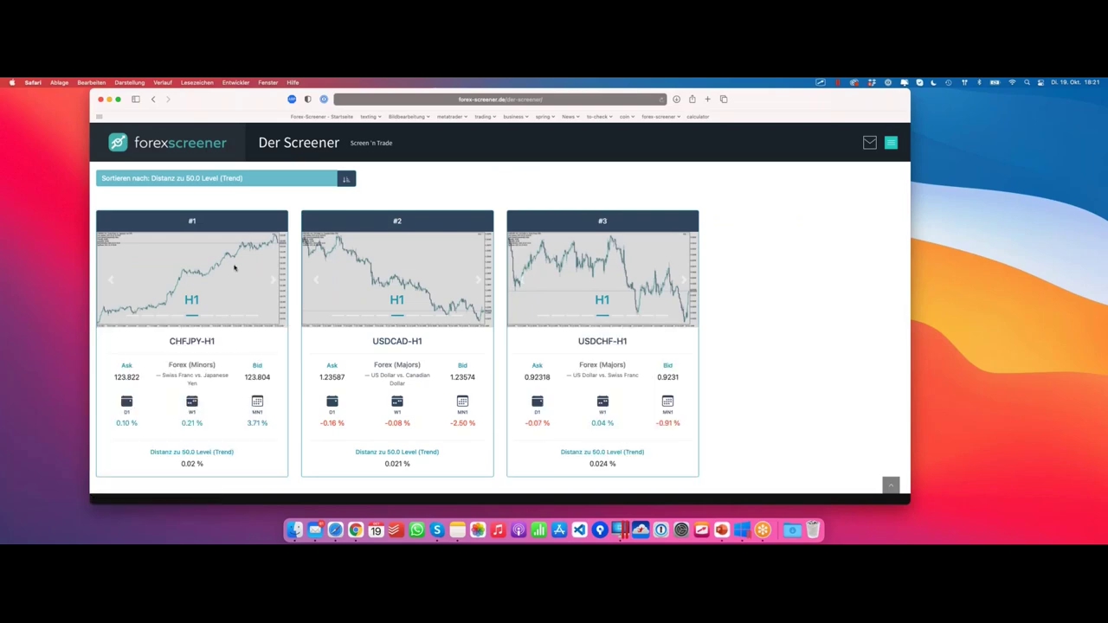
click(592, 368)
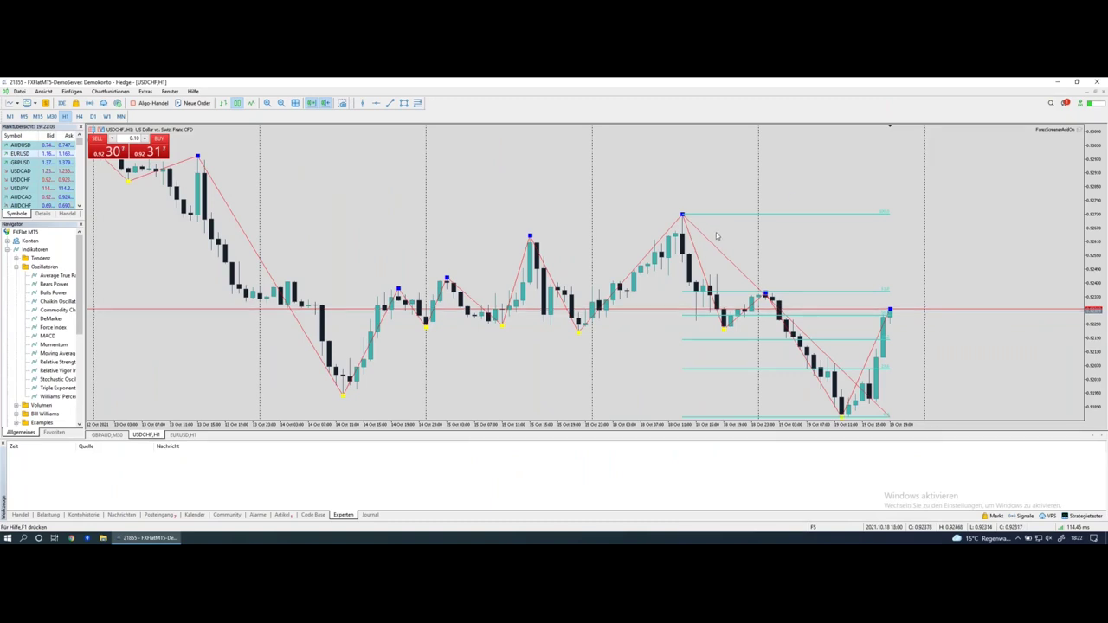
- Examine the USDCHF H1 chart's swing highs and lows, its downtrend and the Fibonacci levels reached by the latest correction
drag(1029, 137, 1079, 136)
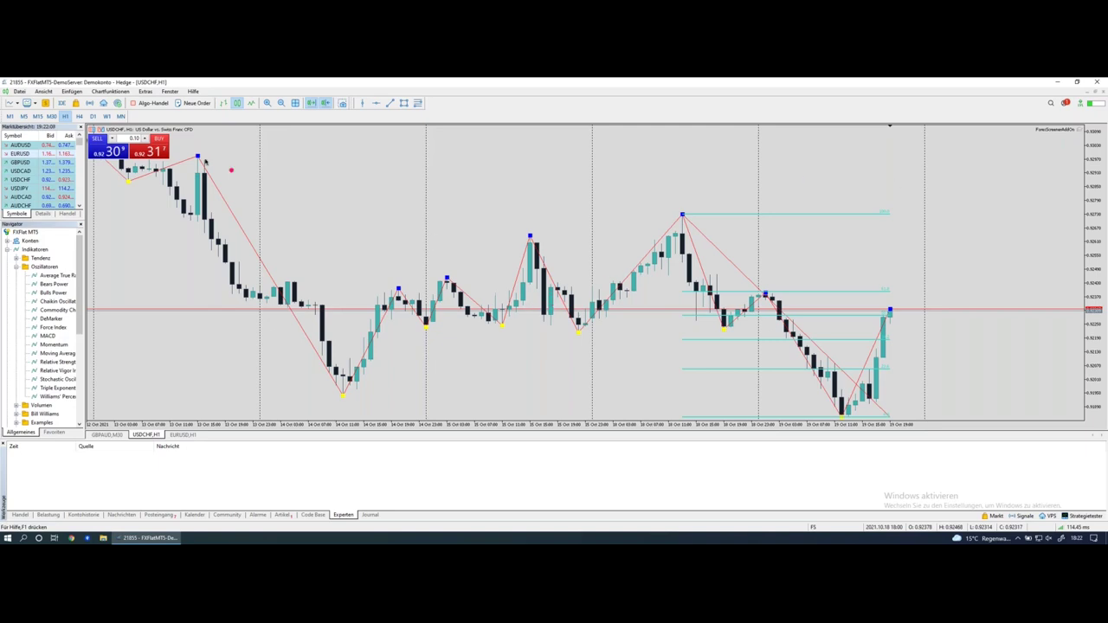
mouse_move(198, 166)
mouse_down()
mouse_move(314, 346)
mouse_move(400, 296)
mouse_up()
click(682, 216)
drag(682, 214, 894, 215)
drag(683, 222, 687, 386)
click(743, 288)
click(682, 225)
mouse_move(685, 217)
mouse_down()
mouse_move(717, 274)
mouse_move(727, 327)
mouse_move(767, 298)
mouse_up()
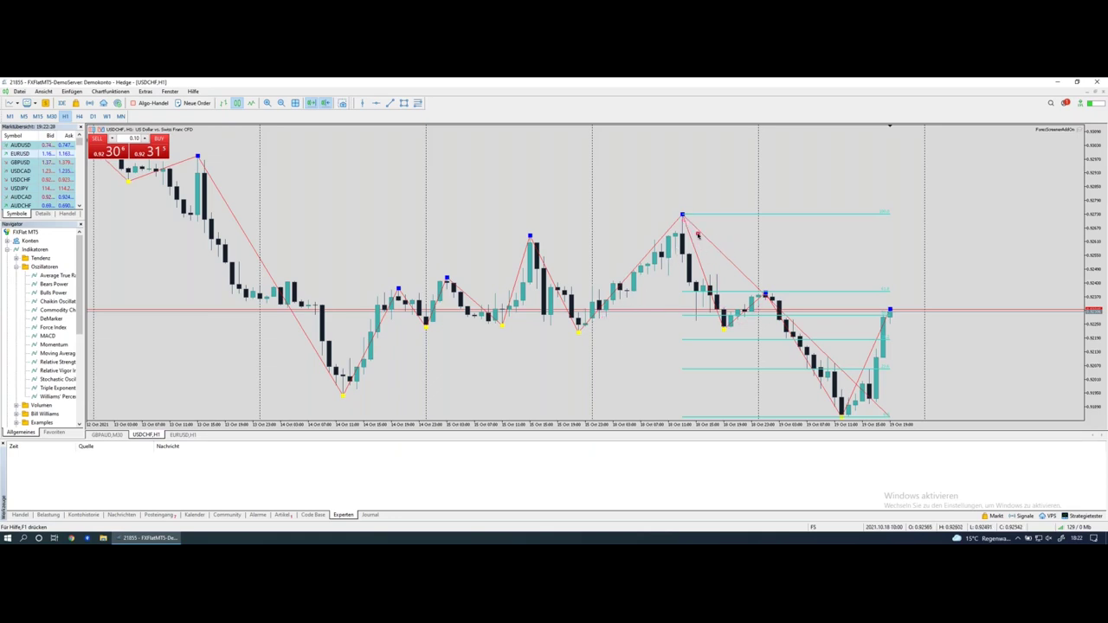
mouse_move(900, 306)
mouse_down()
mouse_move(878, 314)
mouse_move(895, 321)
mouse_up()
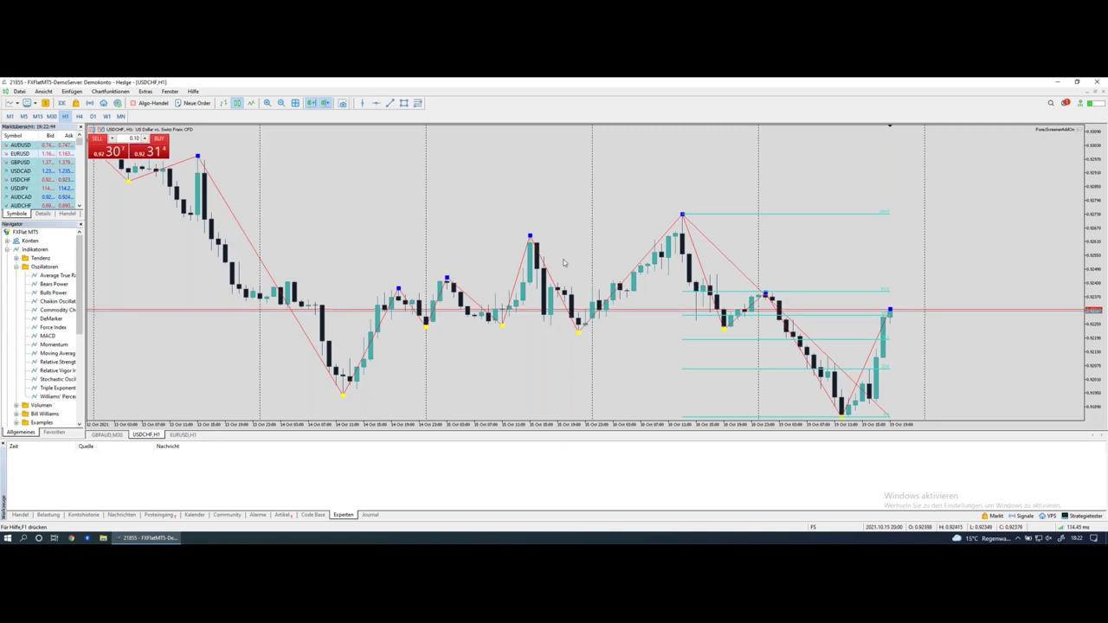
scroll(536, 259, up, 1)
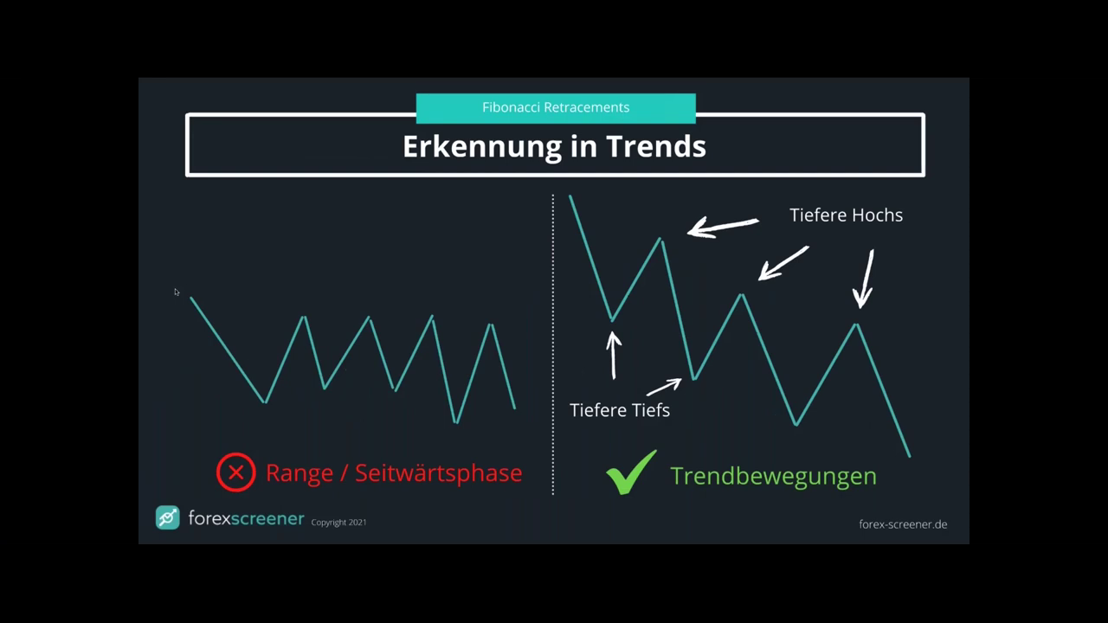
key(Right)
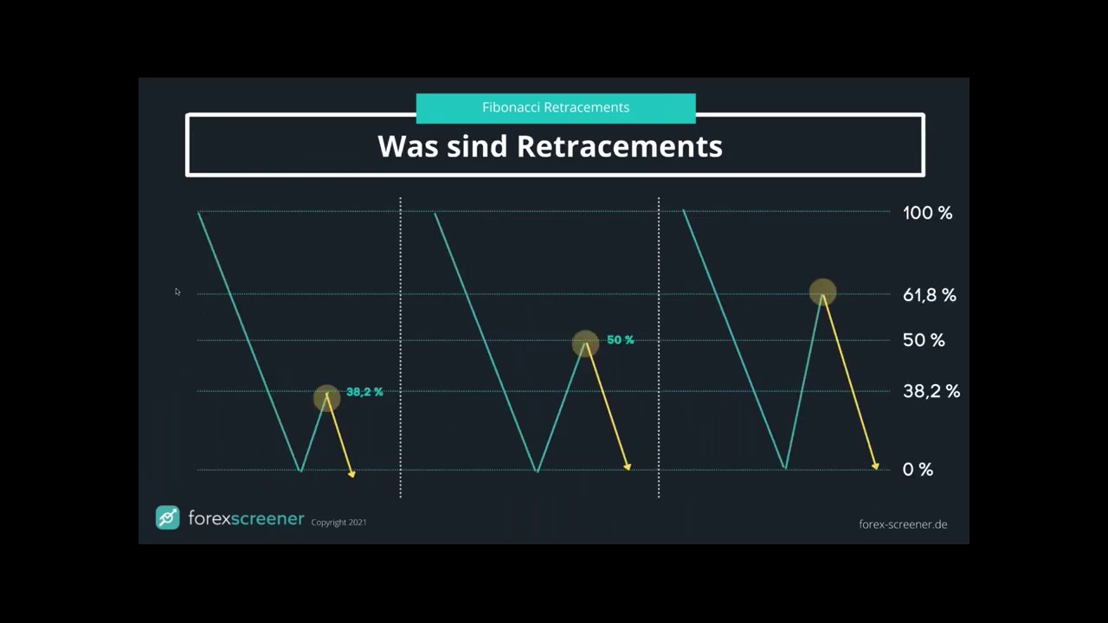
key(Right)
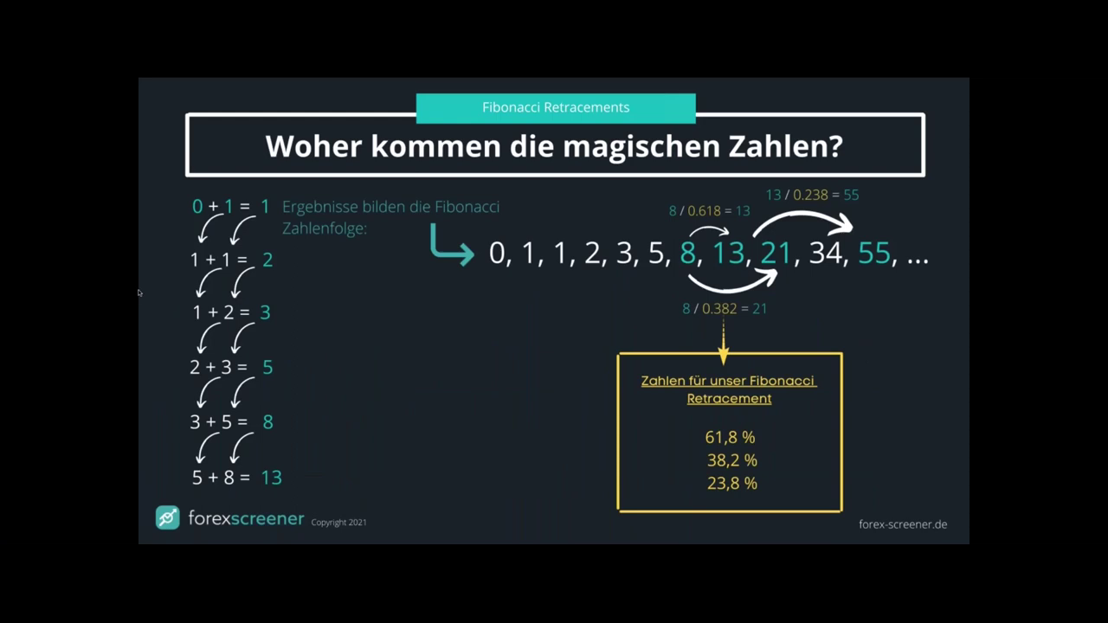
key(Left)
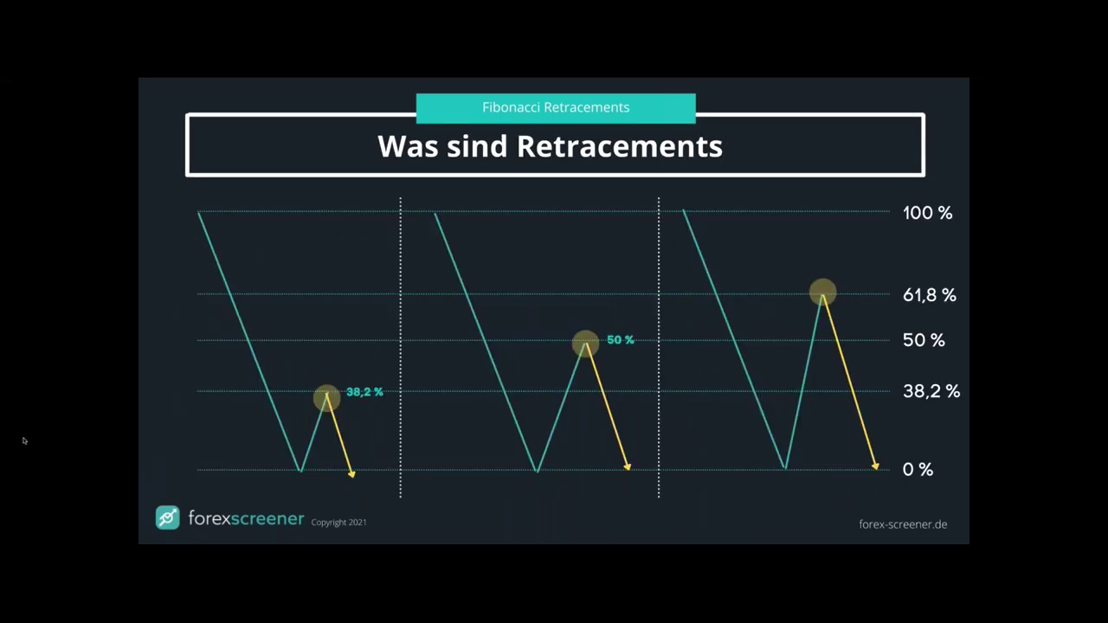
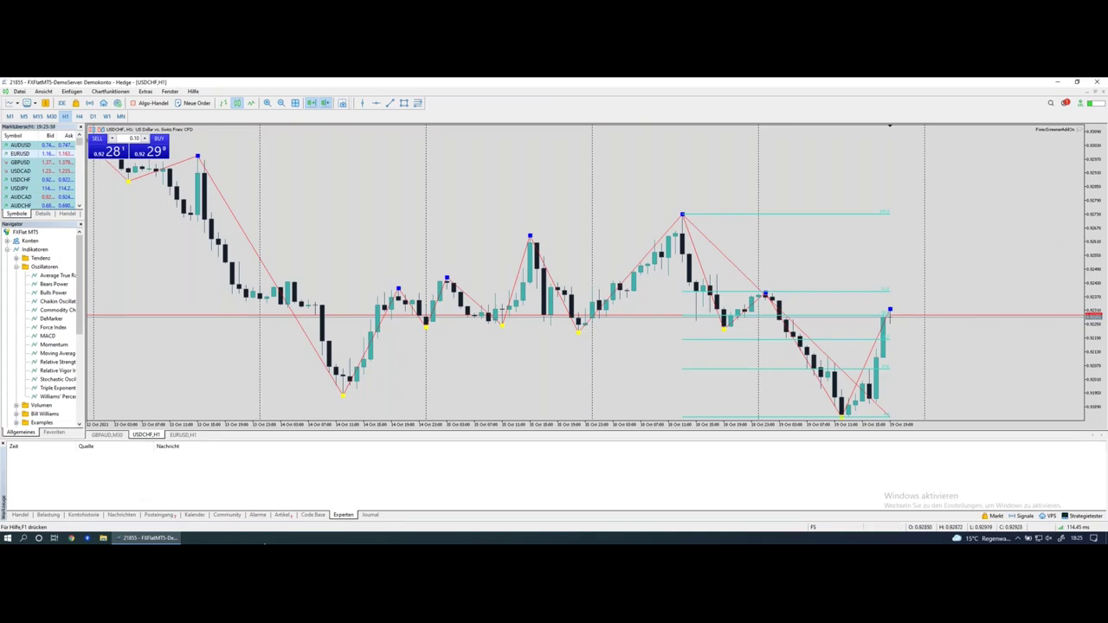
- Draw a Fibonacci retracement on the EURUSD H1 chart from the mid-October low up to the 19 October high
click(181, 435)
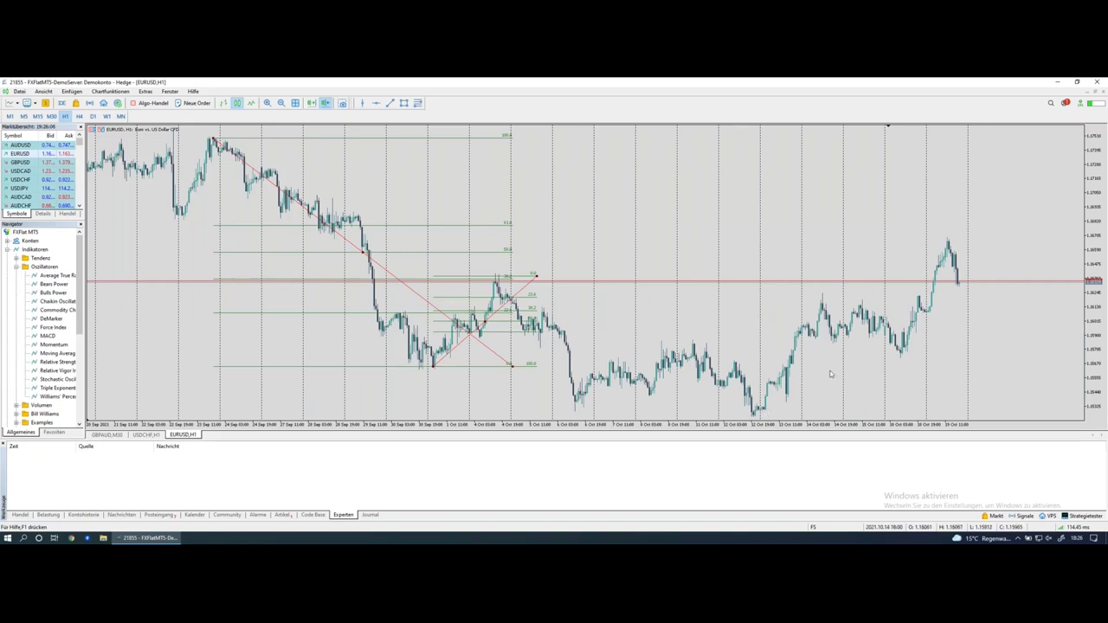
click(418, 103)
mouse_move(948, 262)
scroll(758, 418, up, 3)
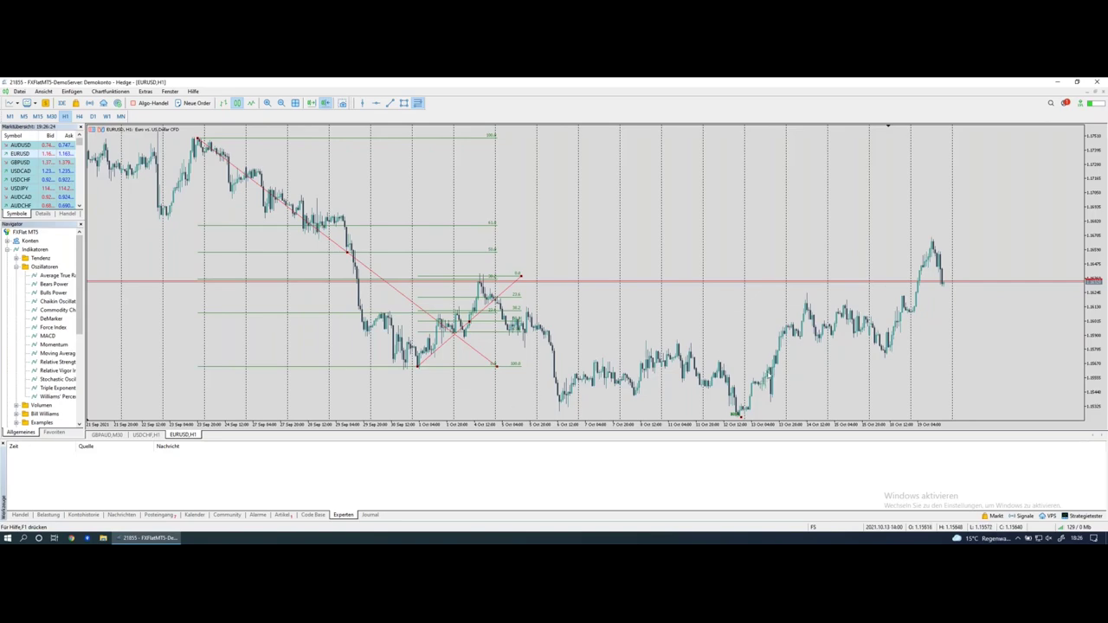
mouse_move(797, 417)
mouse_down()
mouse_move(864, 321)
mouse_move(881, 256)
mouse_move(913, 236)
mouse_move(687, 416)
mouse_up()
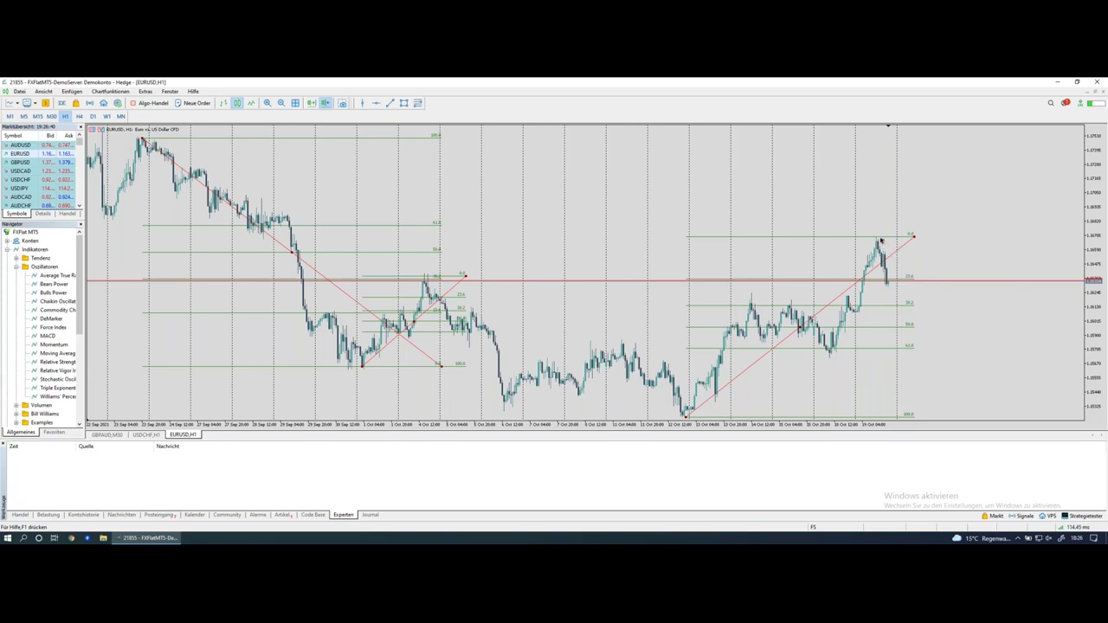
drag(878, 242, 886, 305)
drag(878, 240, 887, 418)
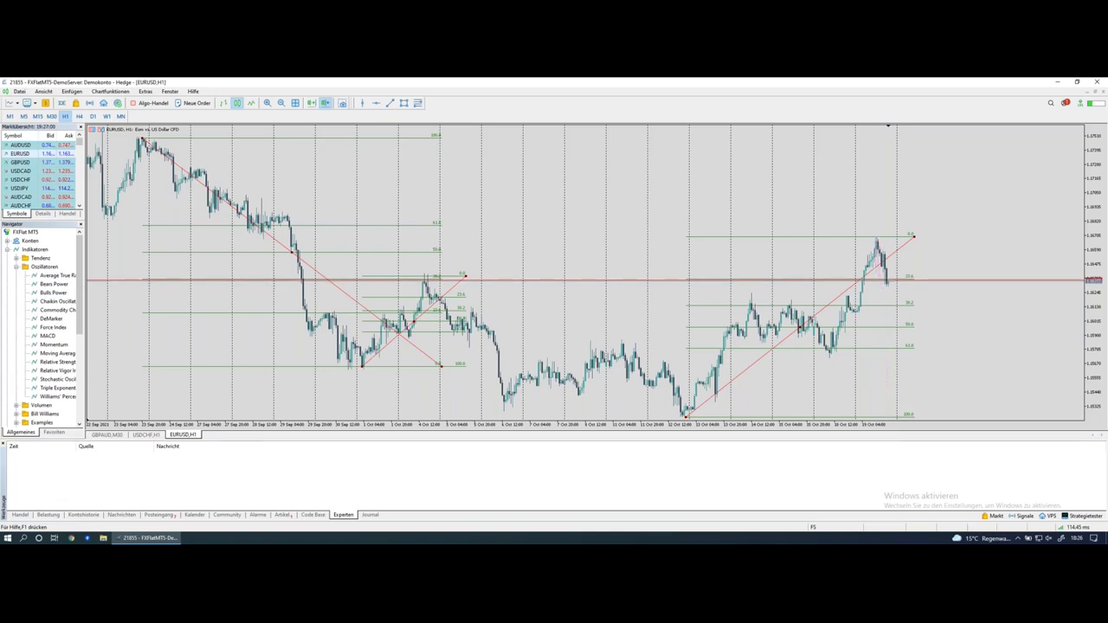
mouse_move(920, 411)
mouse_down()
mouse_move(897, 419)
mouse_move(920, 421)
mouse_move(922, 411)
mouse_up()
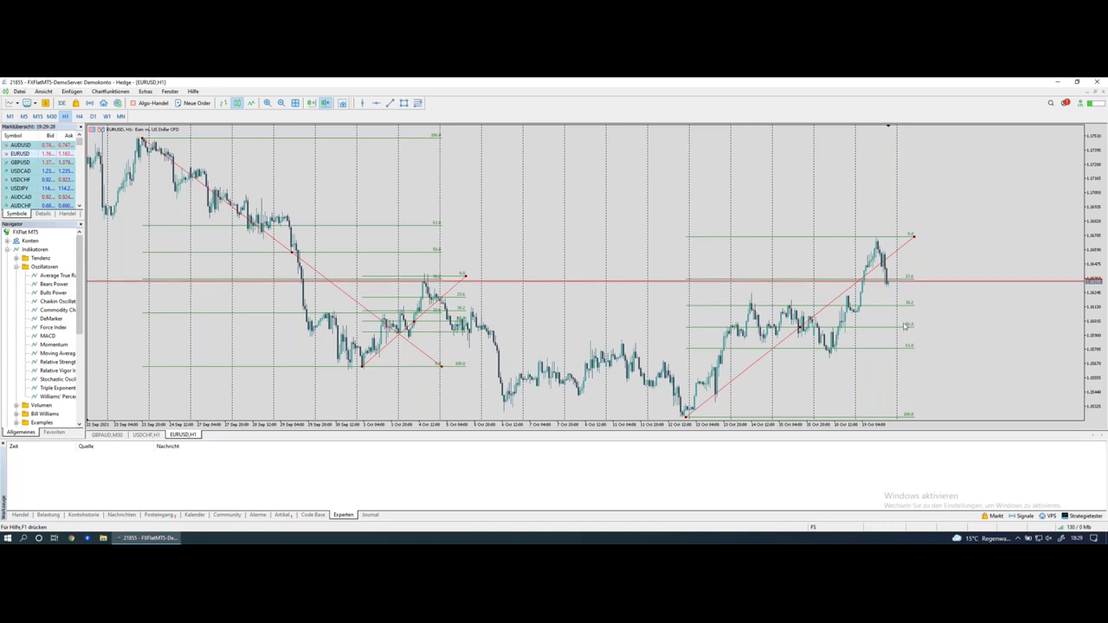
click(912, 273)
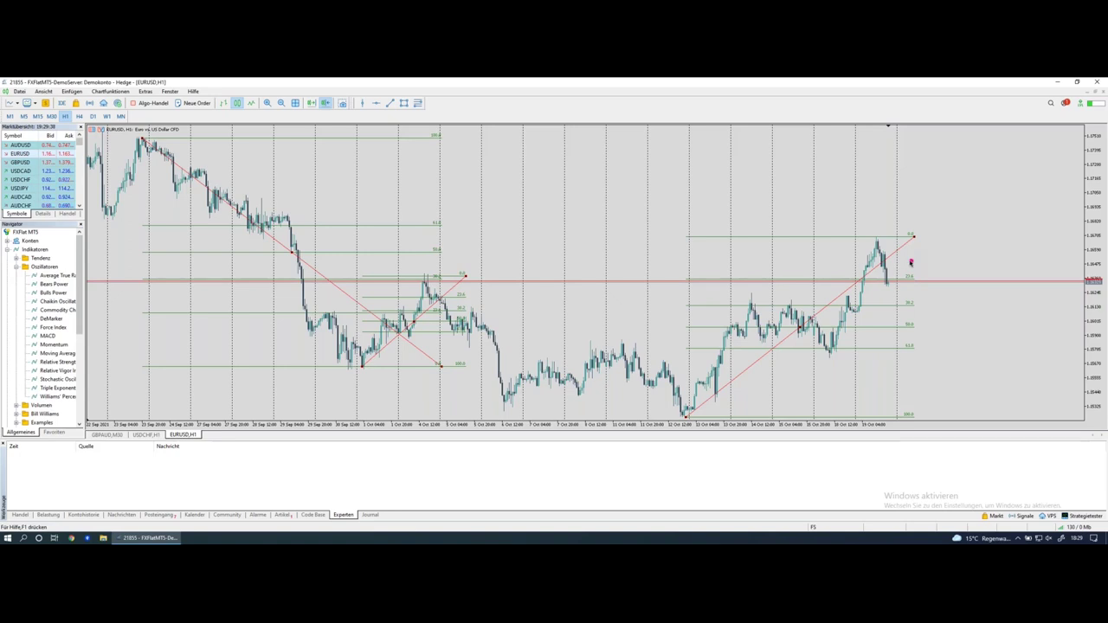
- Examine how far the latest EURUSD H1 correction has fallen from the 19 October high against the drawn Fibonacci levels
click(779, 354)
click(905, 272)
click(929, 288)
mouse_move(870, 272)
mouse_down()
mouse_move(879, 244)
mouse_move(888, 280)
mouse_move(927, 219)
mouse_up()
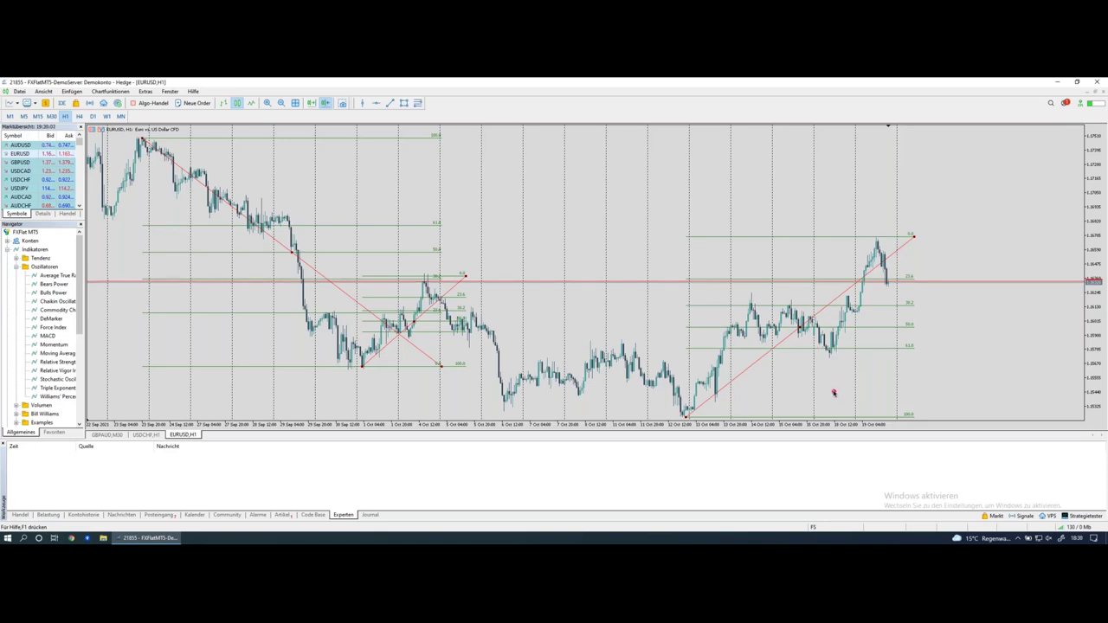
drag(827, 389, 859, 391)
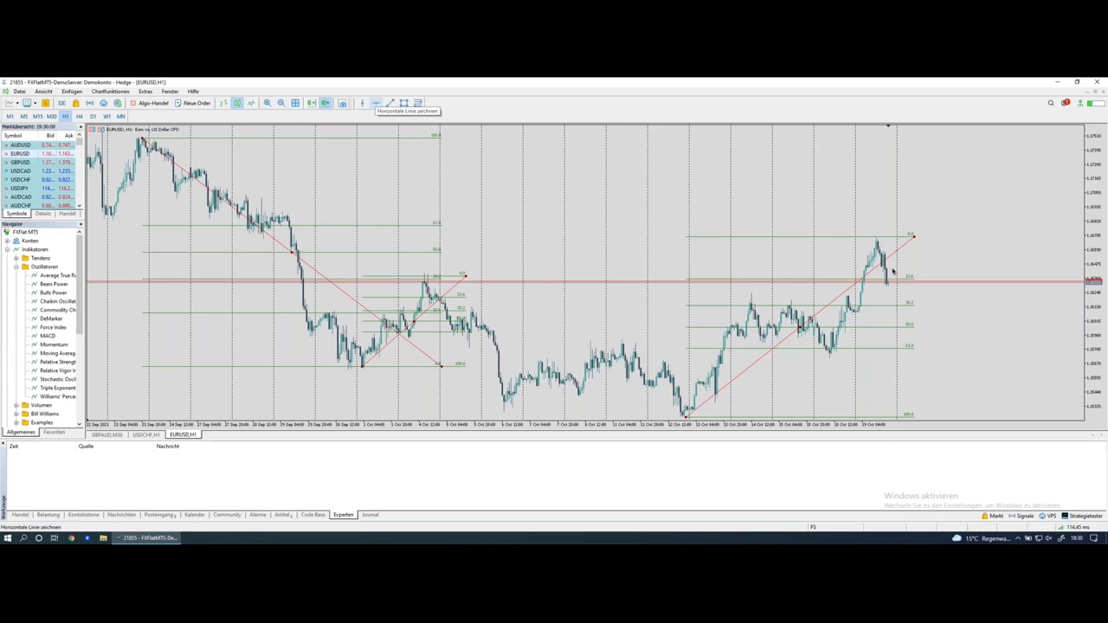
- Check the level list in the properties of the newest EURUSD Fibonacci retracement and close them without changes
right_click(915, 237)
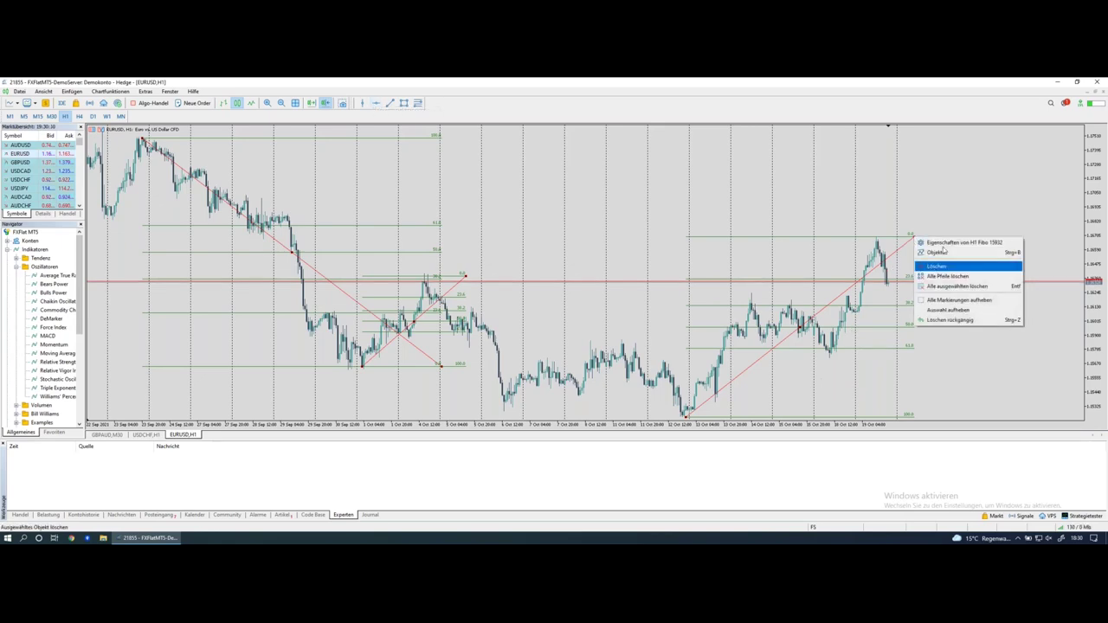
click(961, 242)
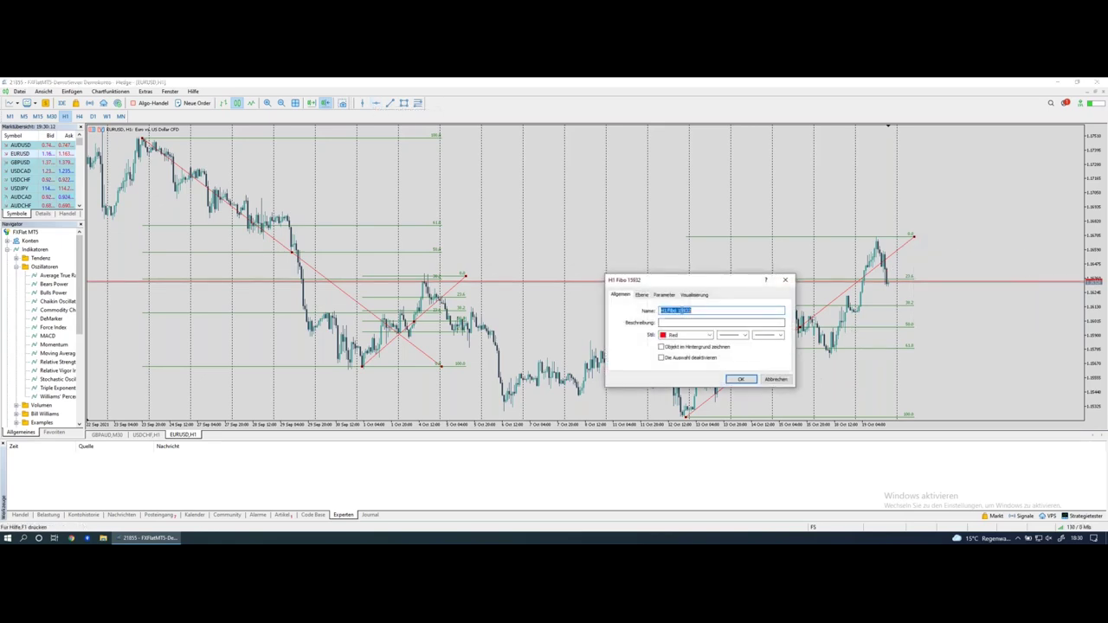
click(643, 295)
mouse_move(749, 313)
mouse_down()
mouse_move(749, 338)
mouse_move(749, 329)
mouse_up()
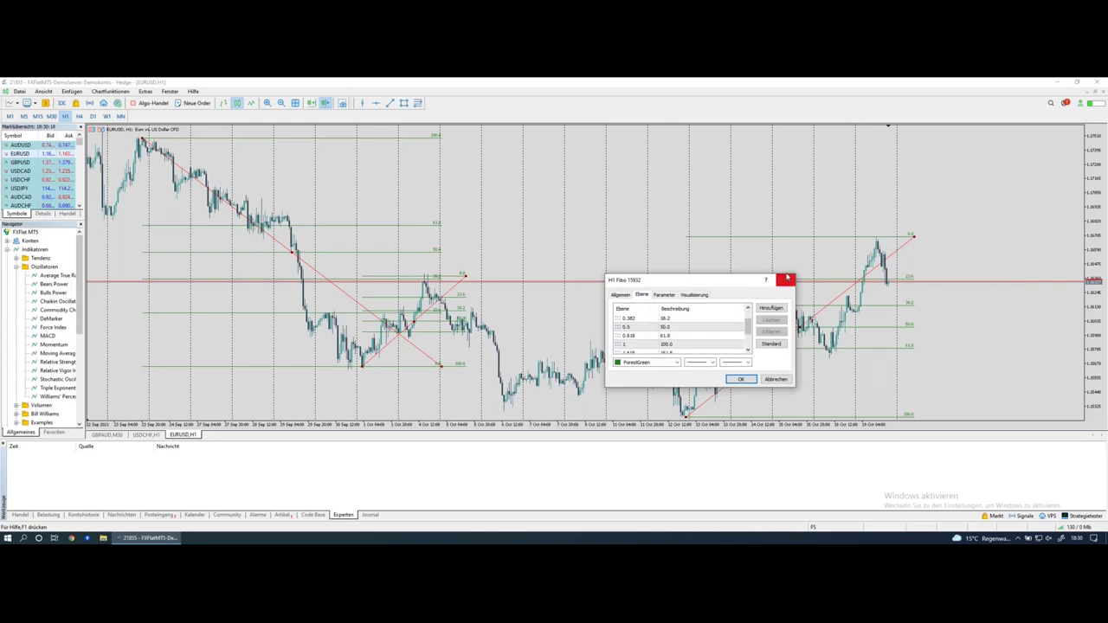
click(788, 281)
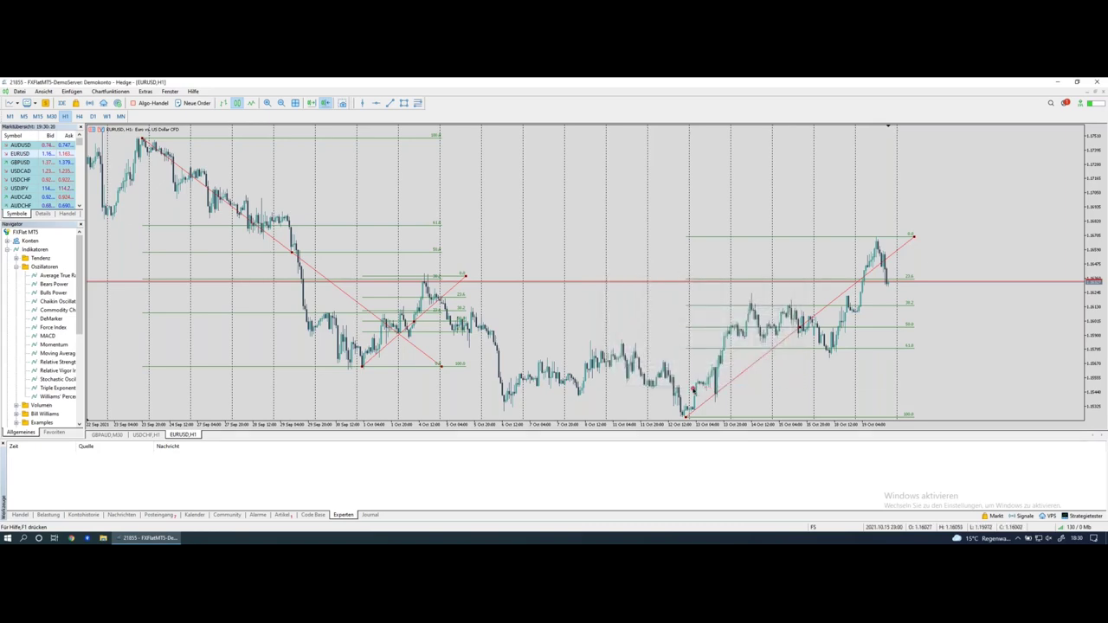
- Trace the EURUSD upswing from the mid-October low to the current price and inspect the area below it
drag(694, 389, 903, 382)
drag(695, 414, 889, 265)
drag(855, 357, 854, 375)
drag(857, 391, 871, 444)
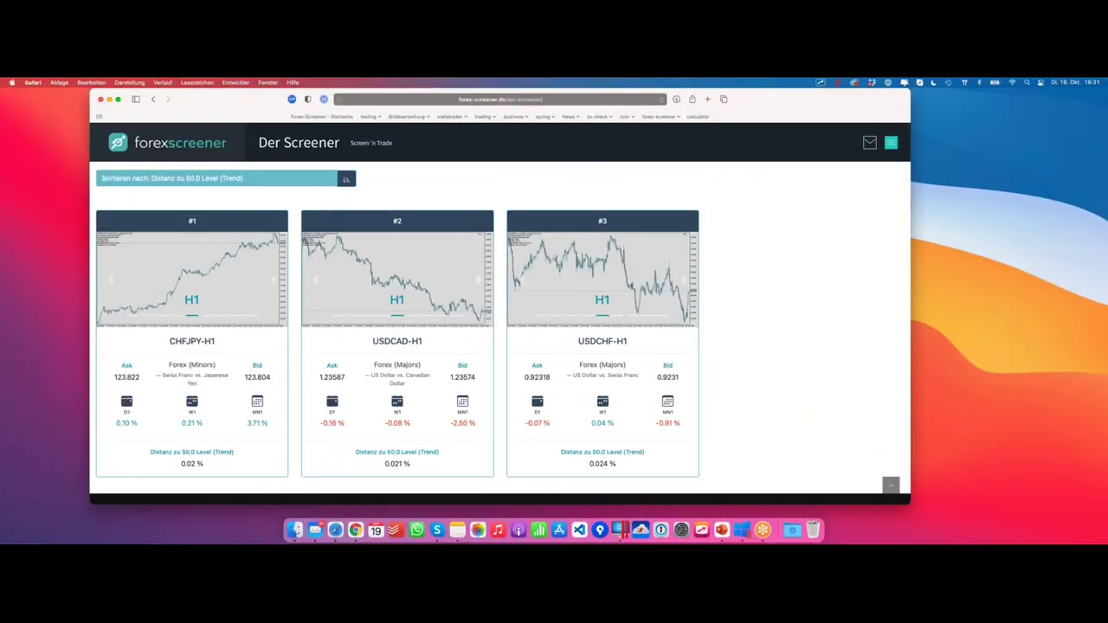
- Switch to Safari, load the Forex-Screener start page in a new tab and go to its access creation page
key(super+l)
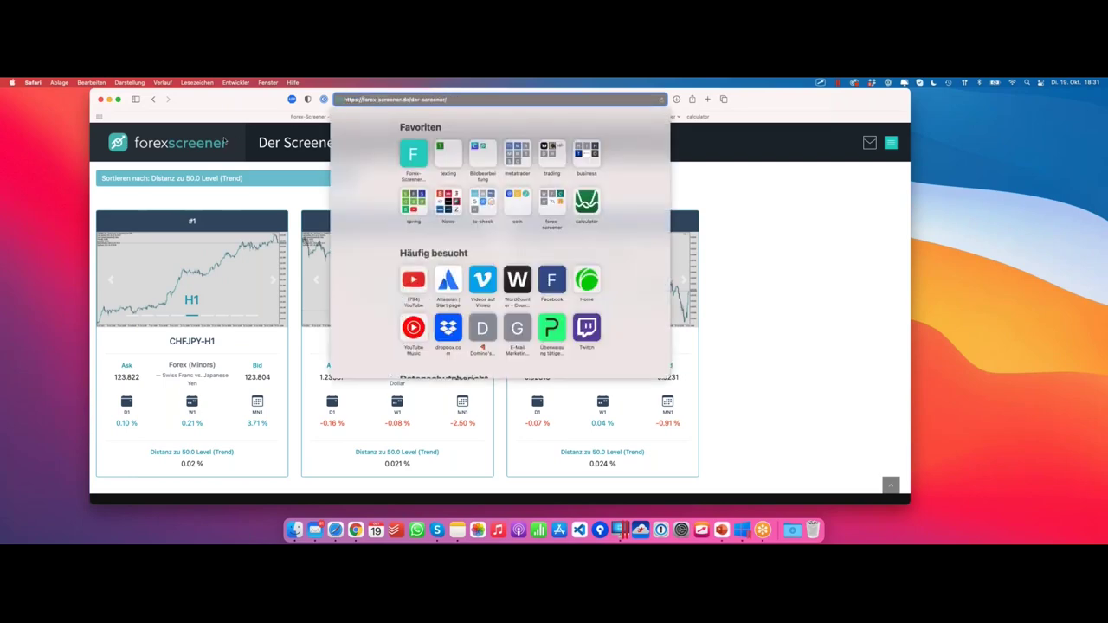
key(Escape)
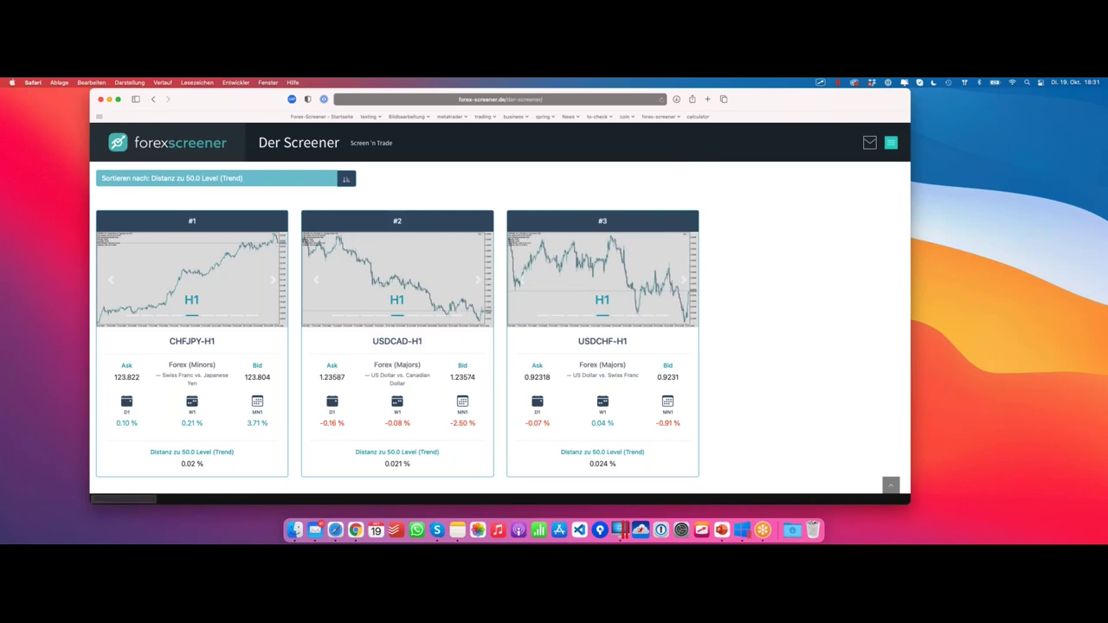
key(super+t)
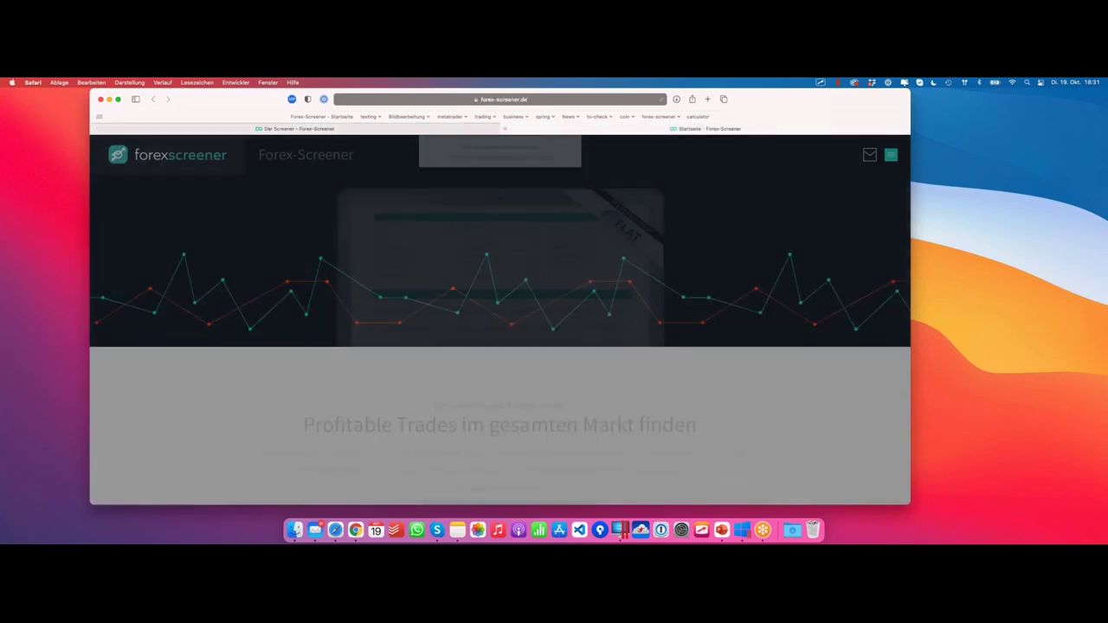
click(500, 216)
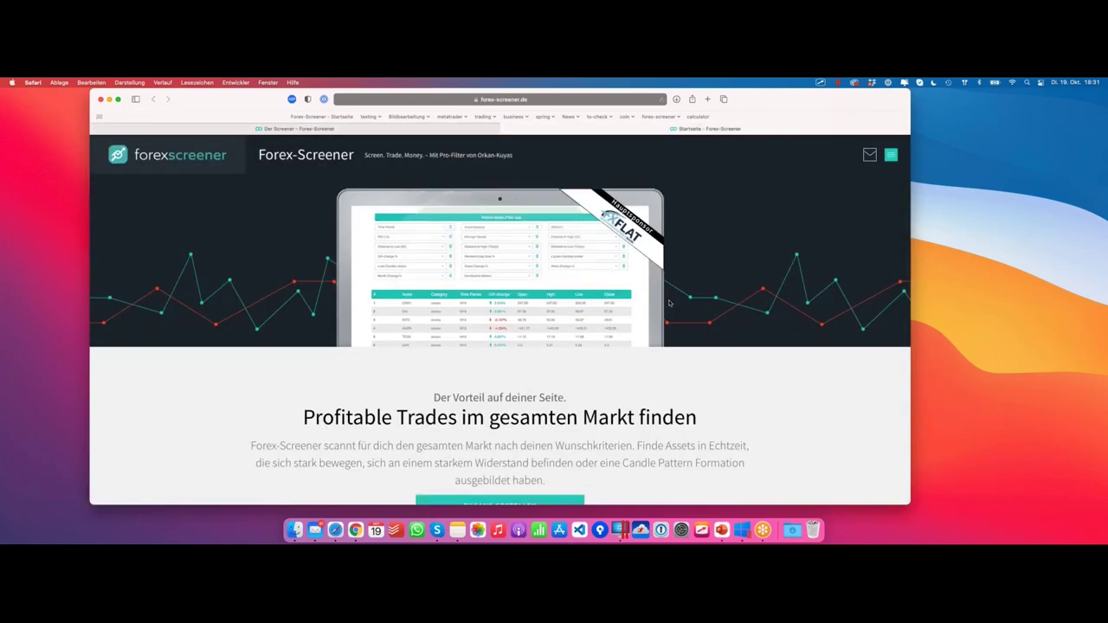
scroll(669, 302, down, 3)
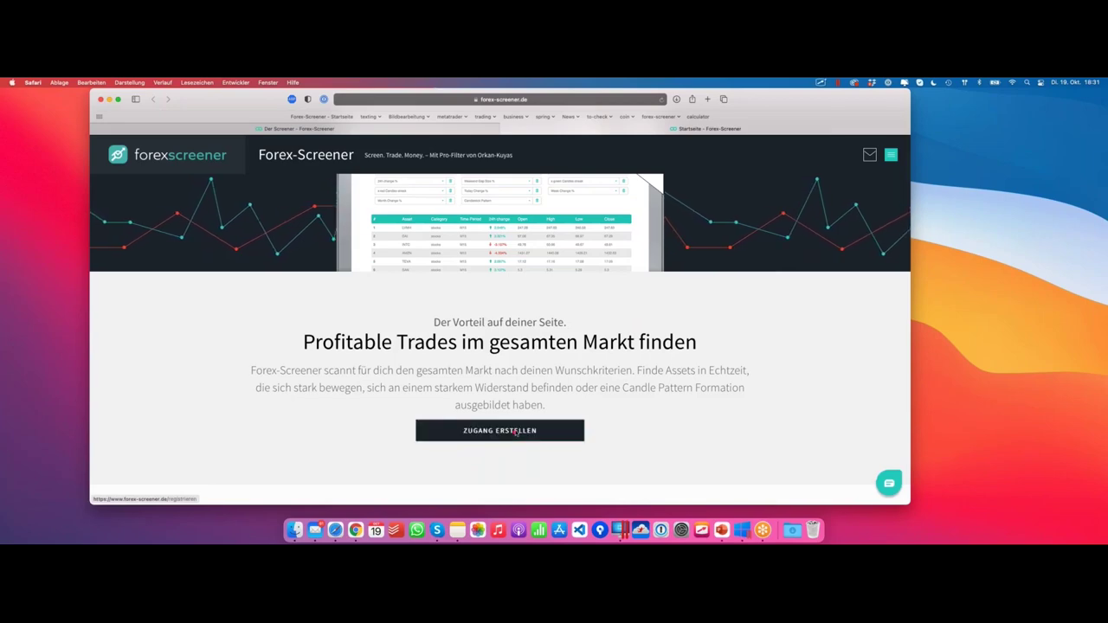
mouse_move(410, 443)
mouse_down()
mouse_move(606, 453)
mouse_move(600, 416)
mouse_move(413, 414)
mouse_up()
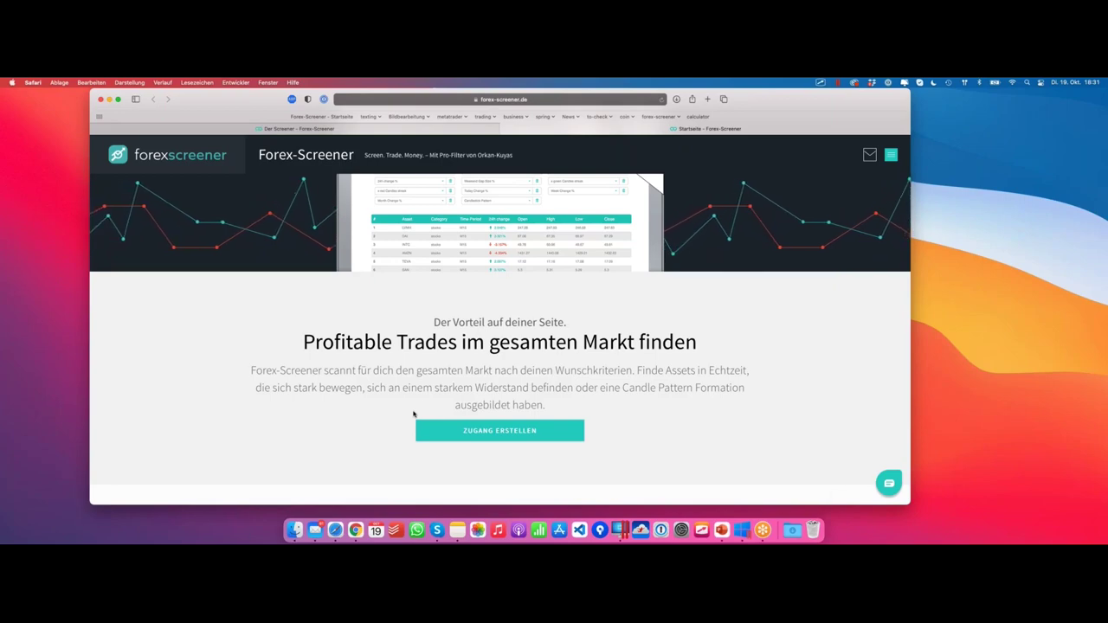
click(491, 430)
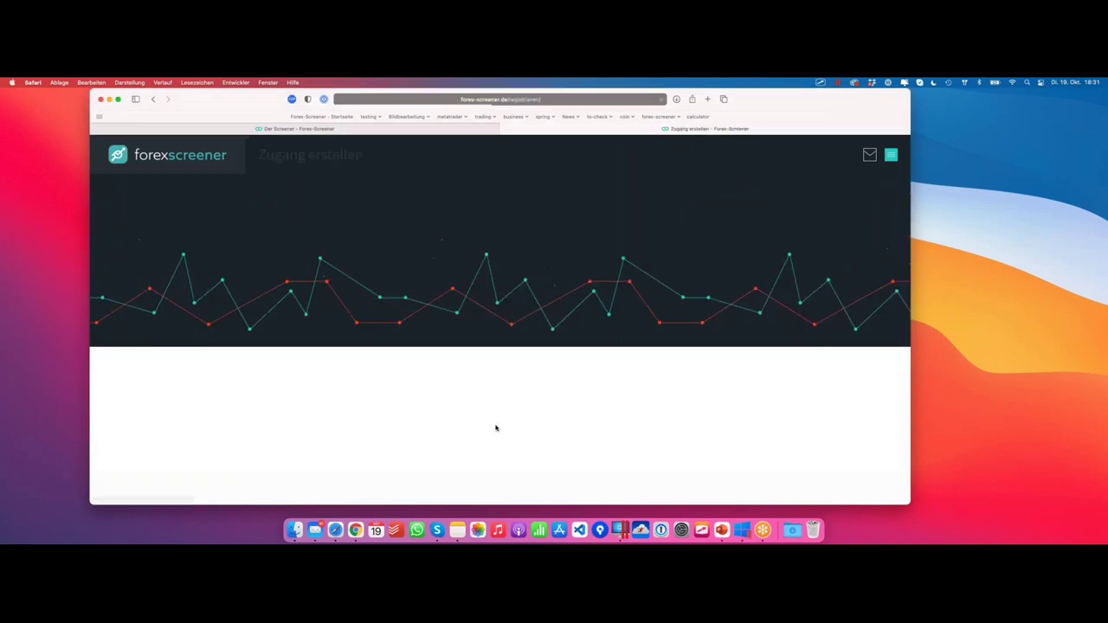
- Choose "Ich bin bei FXFlat" as the broker on the registration page
click(472, 462)
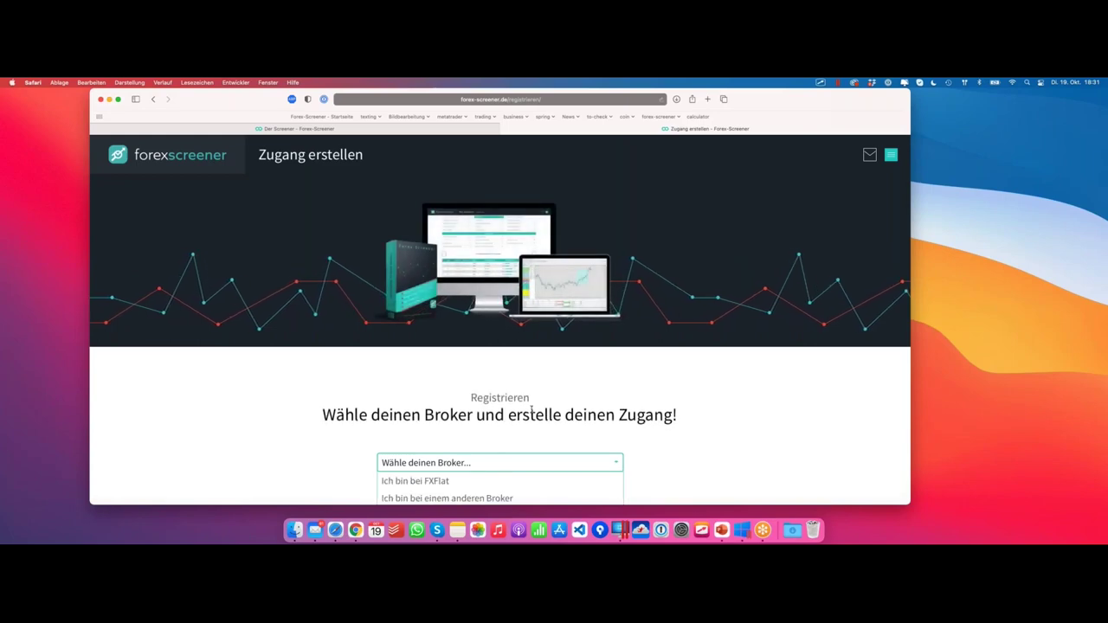
scroll(454, 426, down, 2)
click(462, 409)
scroll(497, 396, down, 3)
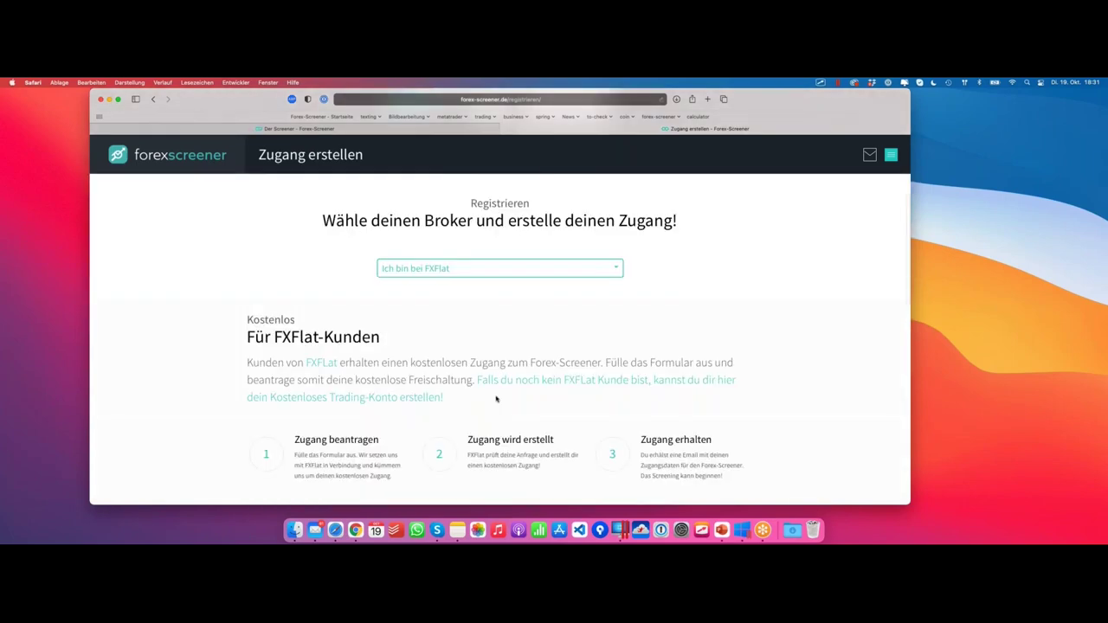
- Review the FXFlat customers' free access form, from the personal data fields to the consent options, and show the site navigation
scroll(493, 338, down, 4)
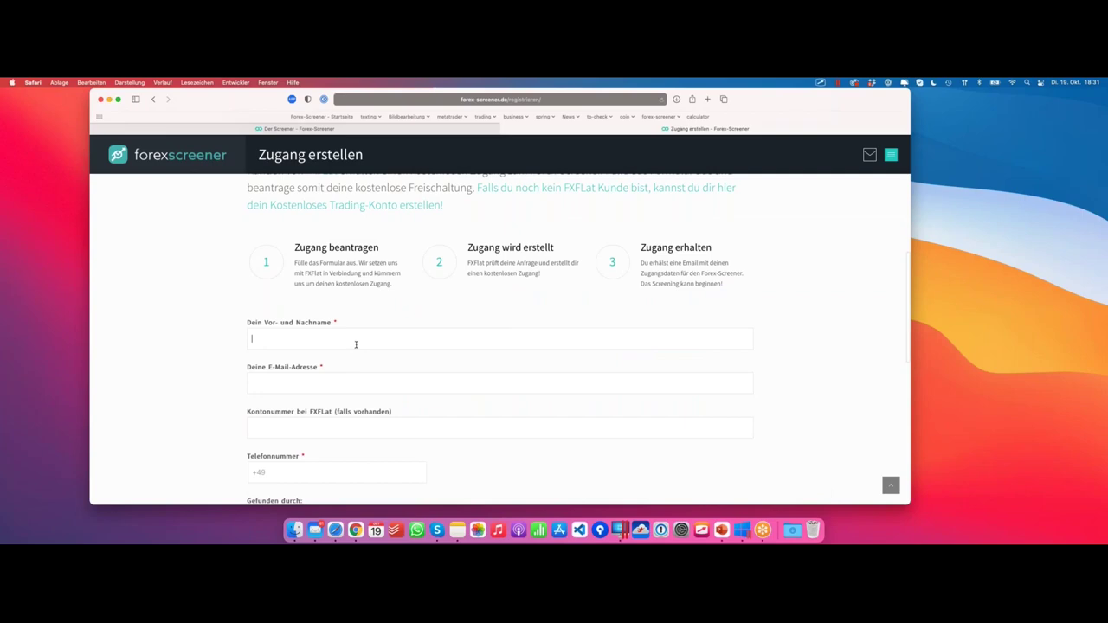
click(356, 345)
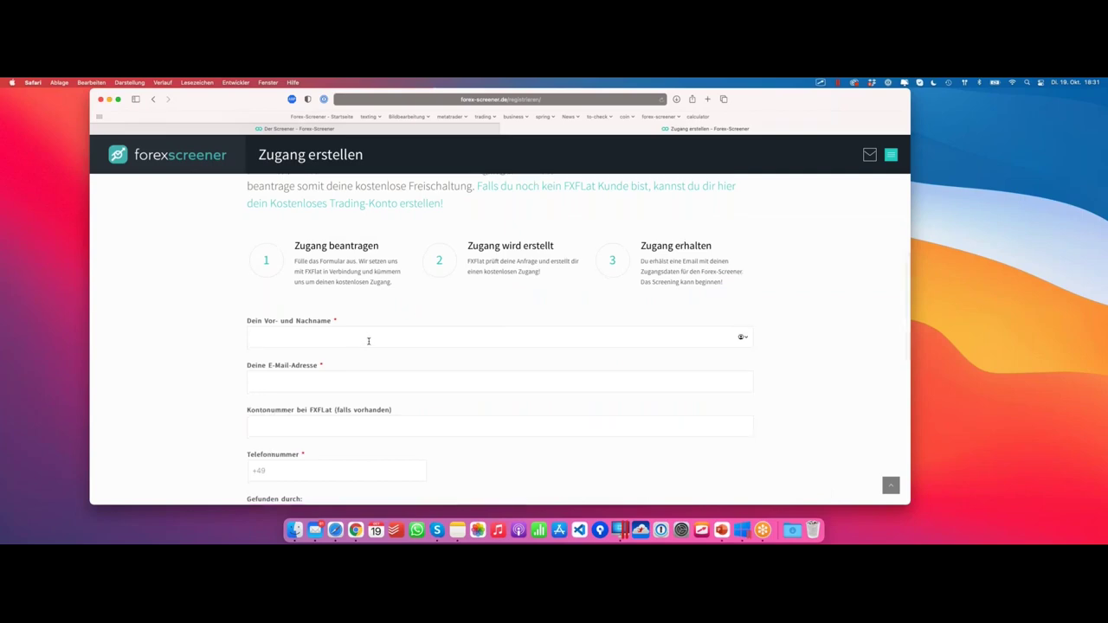
scroll(367, 341, down, 1)
scroll(361, 380, down, 2)
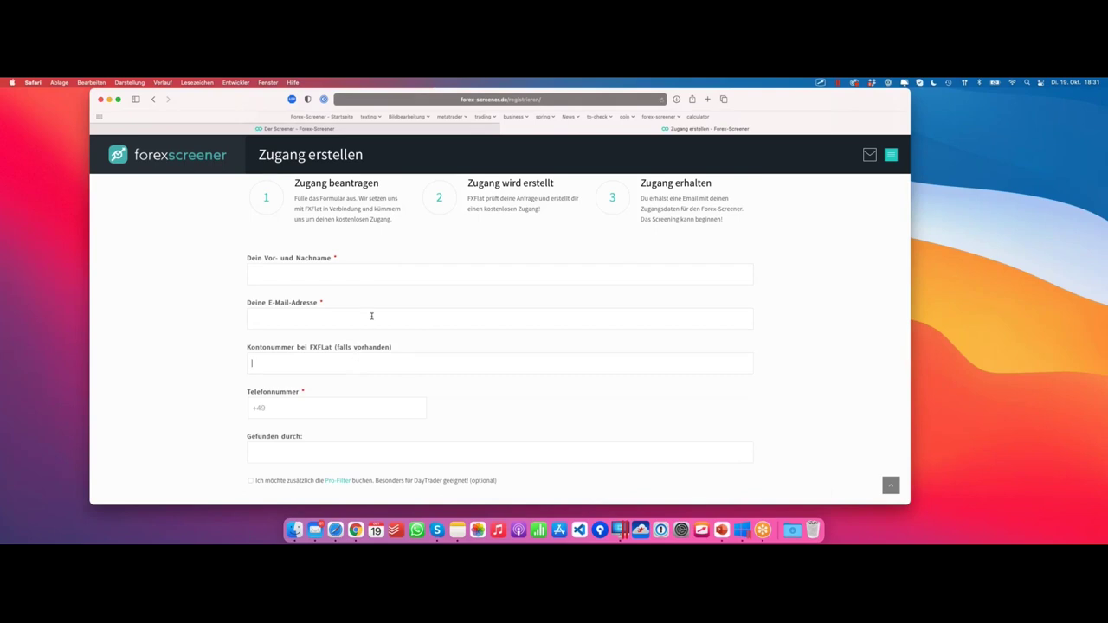
scroll(370, 311, down, 3)
scroll(369, 302, up, 6)
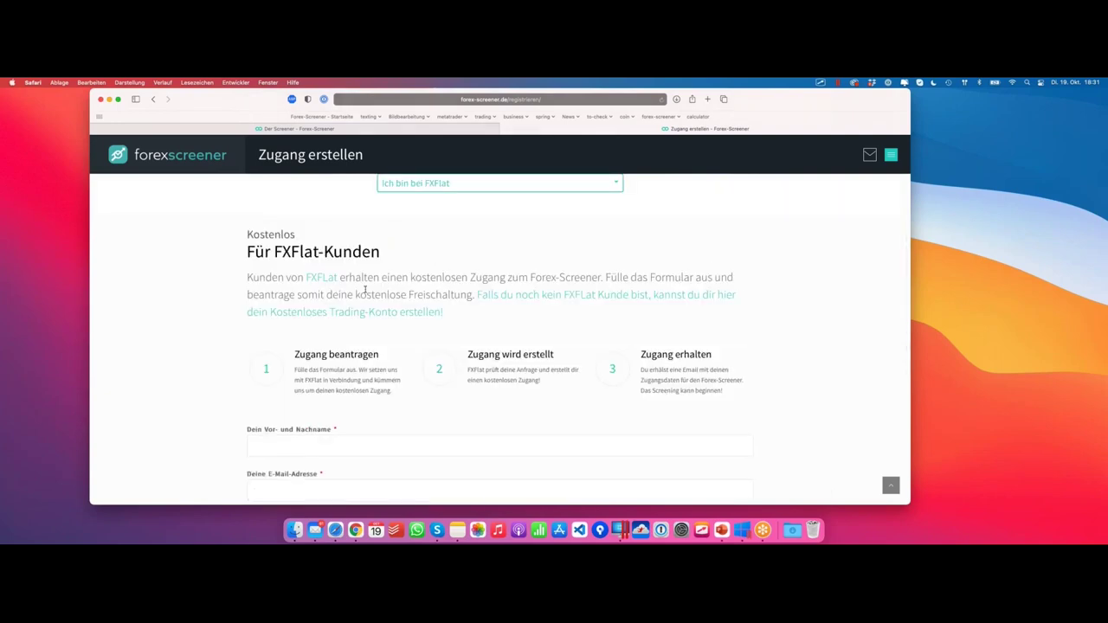
scroll(365, 290, up, 2)
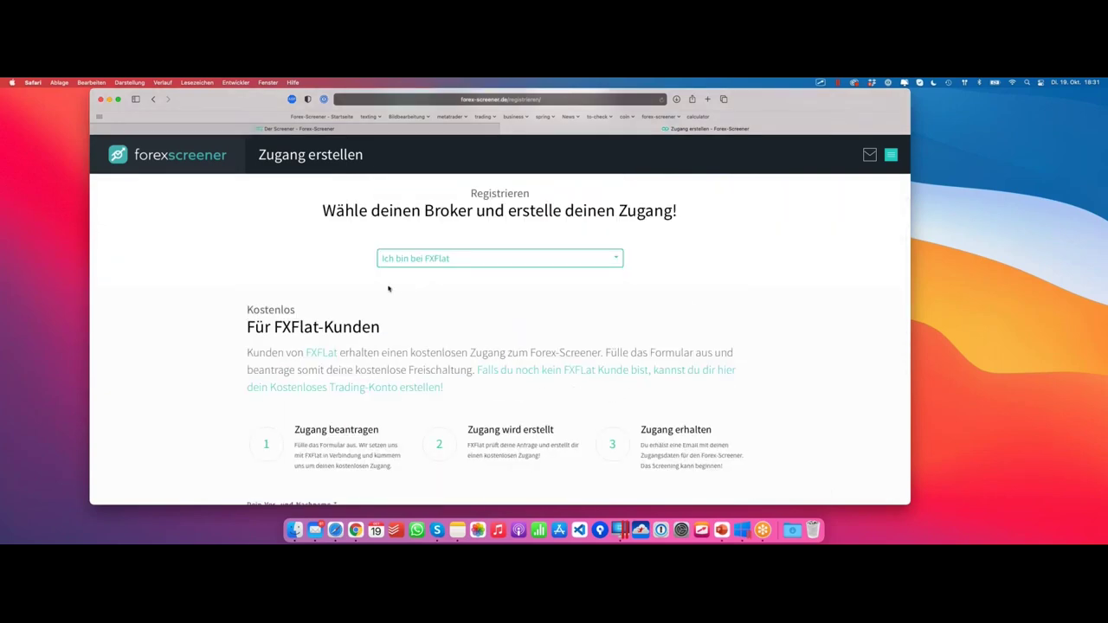
scroll(389, 289, down, 6)
scroll(392, 287, down, 4)
click(892, 155)
- Switch to MetaTrader's USDCHF H1 chart and check the magnet sensitivity choices in the chart options without changing them
key(ctrl+Left)
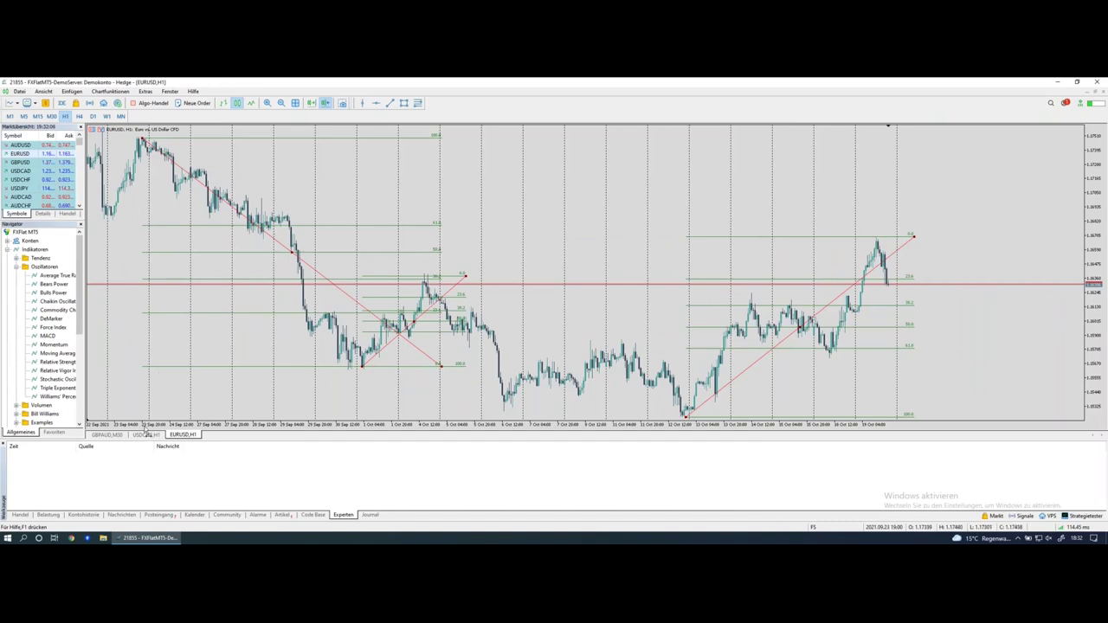
click(148, 435)
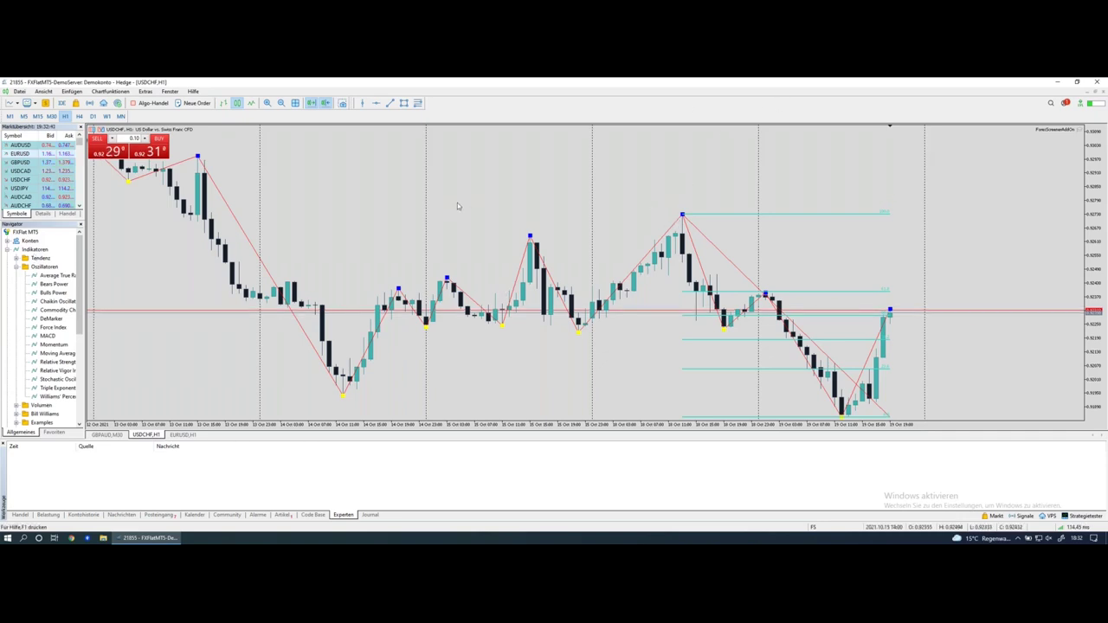
click(145, 91)
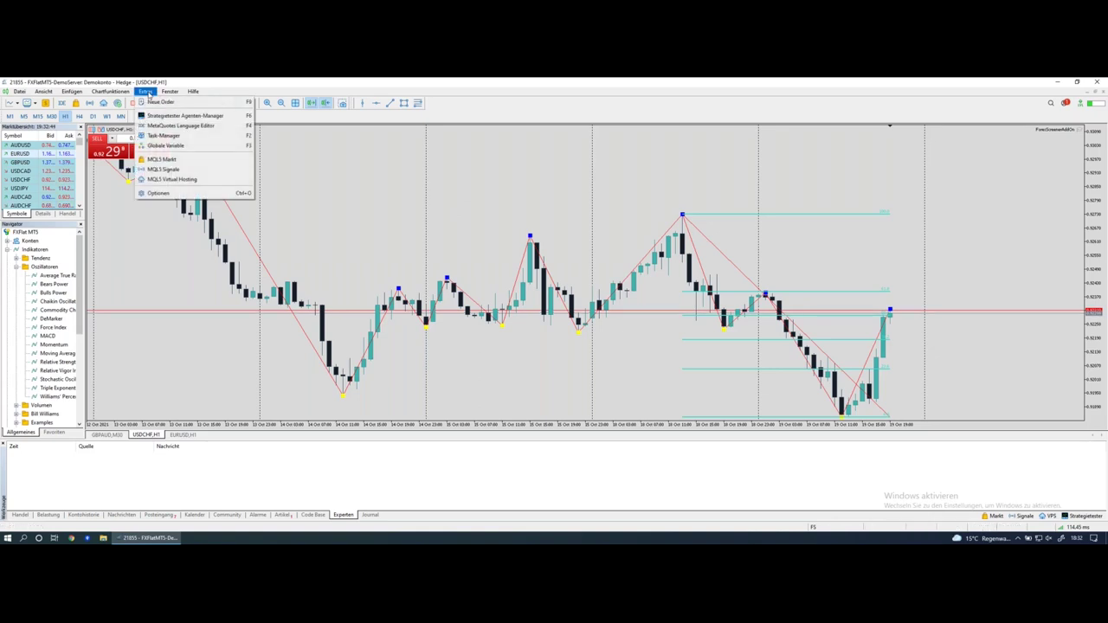
click(158, 192)
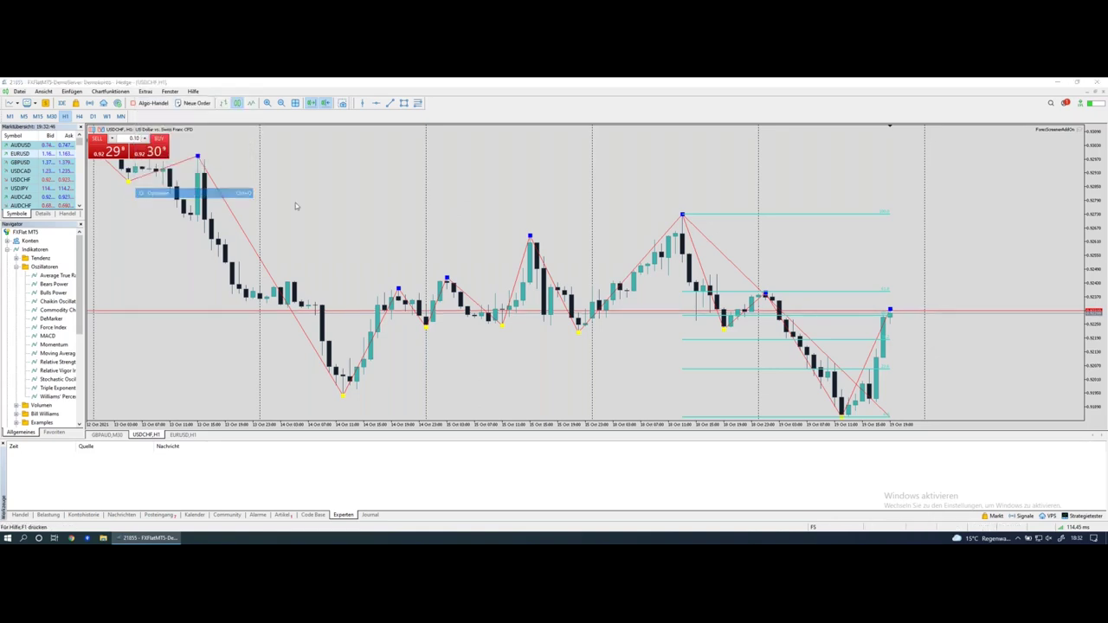
drag(762, 330, 587, 238)
click(490, 261)
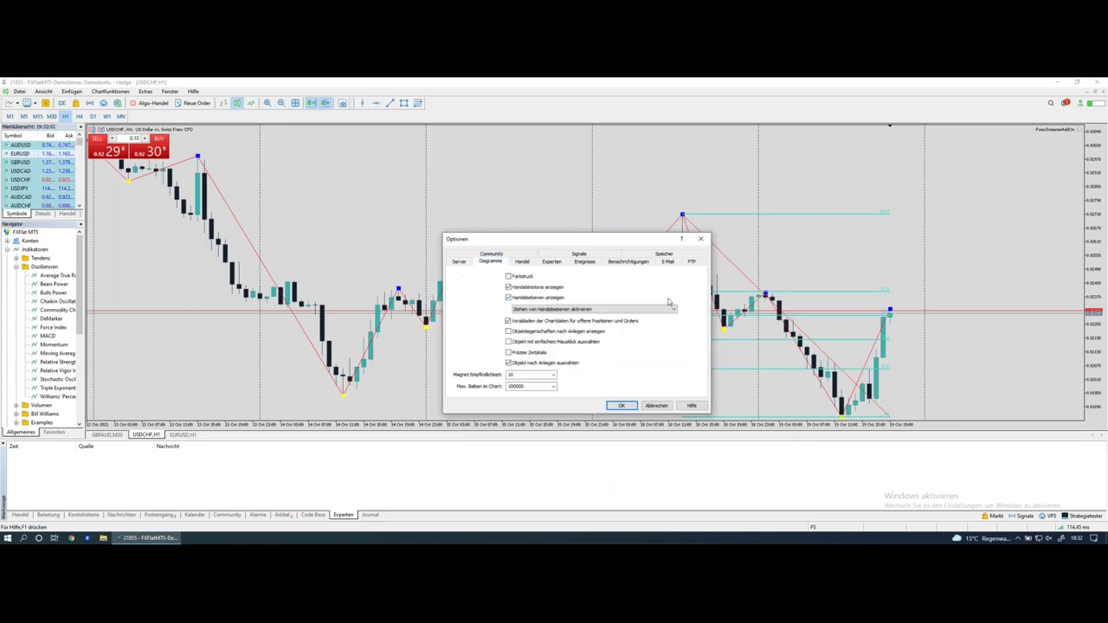
click(554, 375)
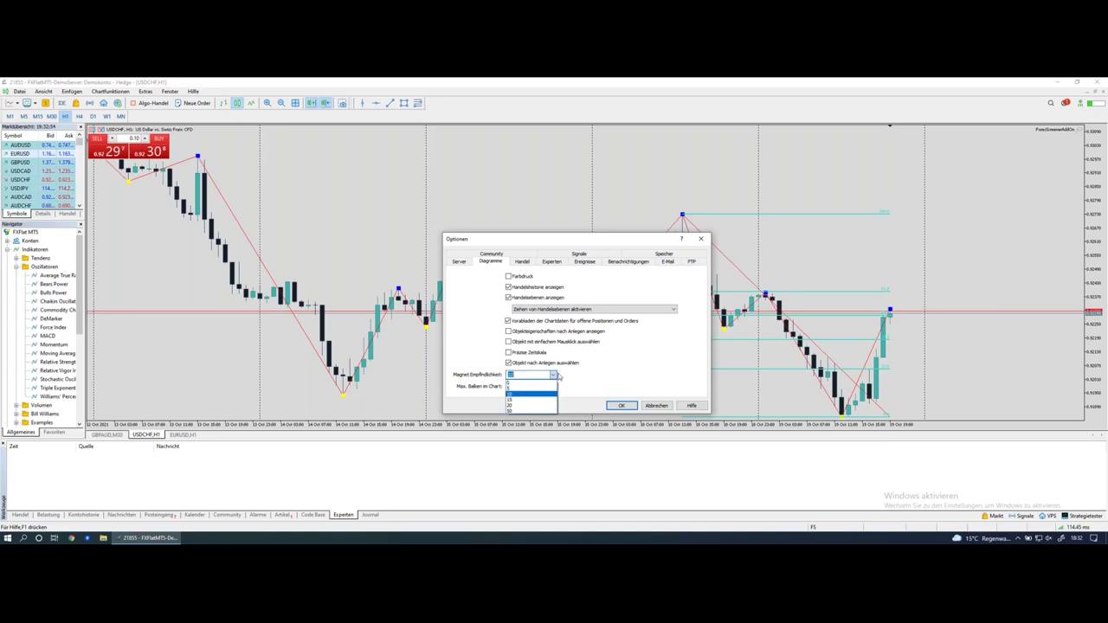
click(605, 375)
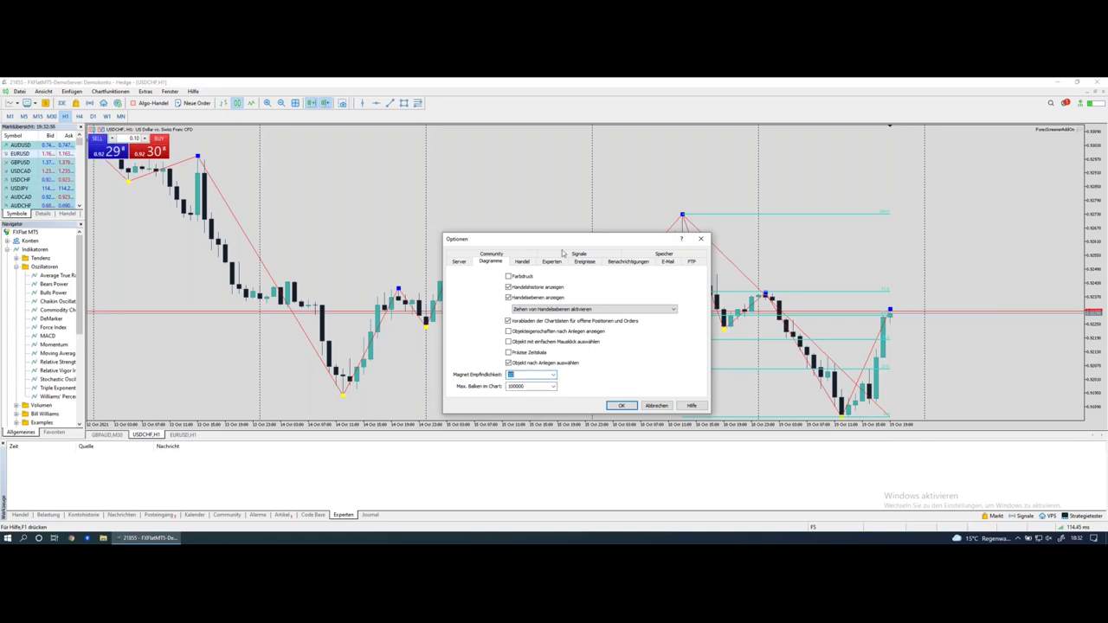
click(702, 239)
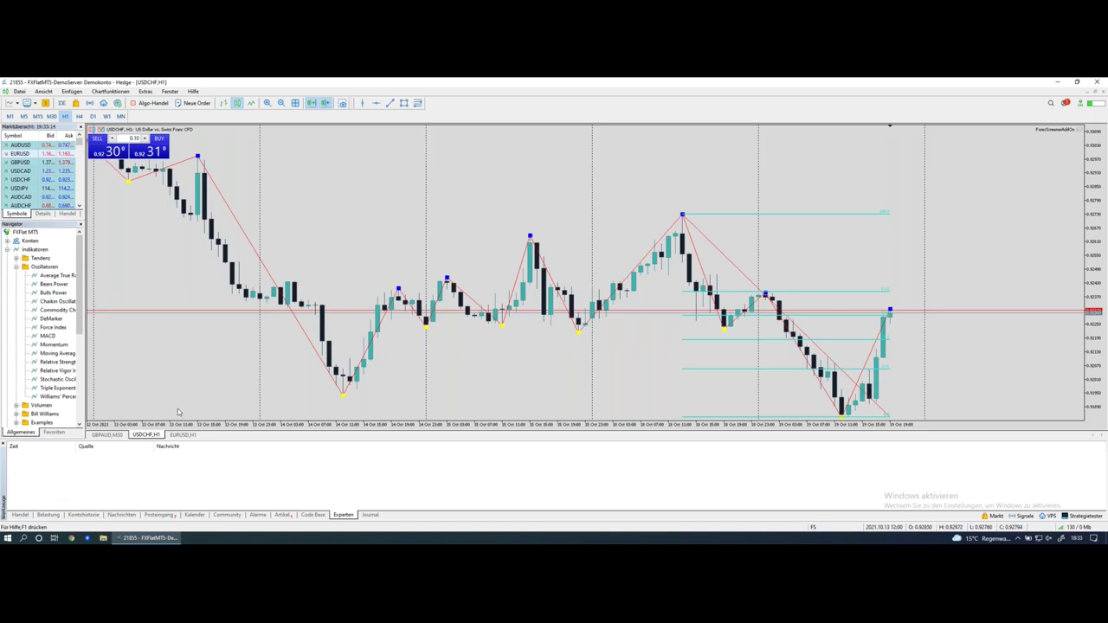
- Bring up the GBPAUD M30 chart in MetaTrader and remove the forex screener's "Distanz < 0.1%" filter for the 50.0 Level (Trend)
click(106, 435)
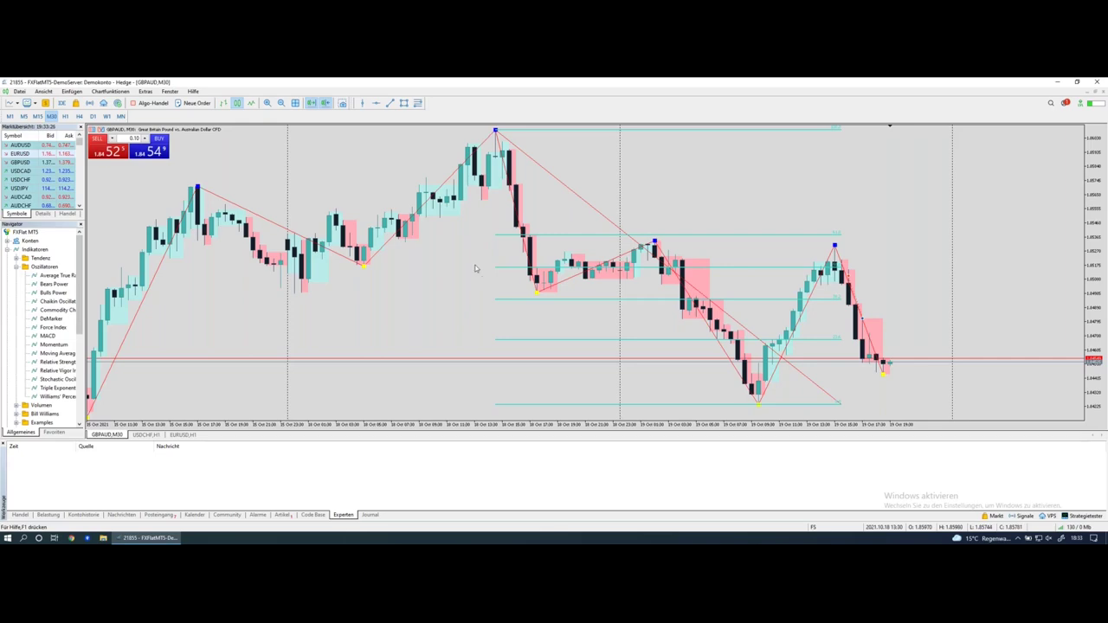
key(ctrl+Right)
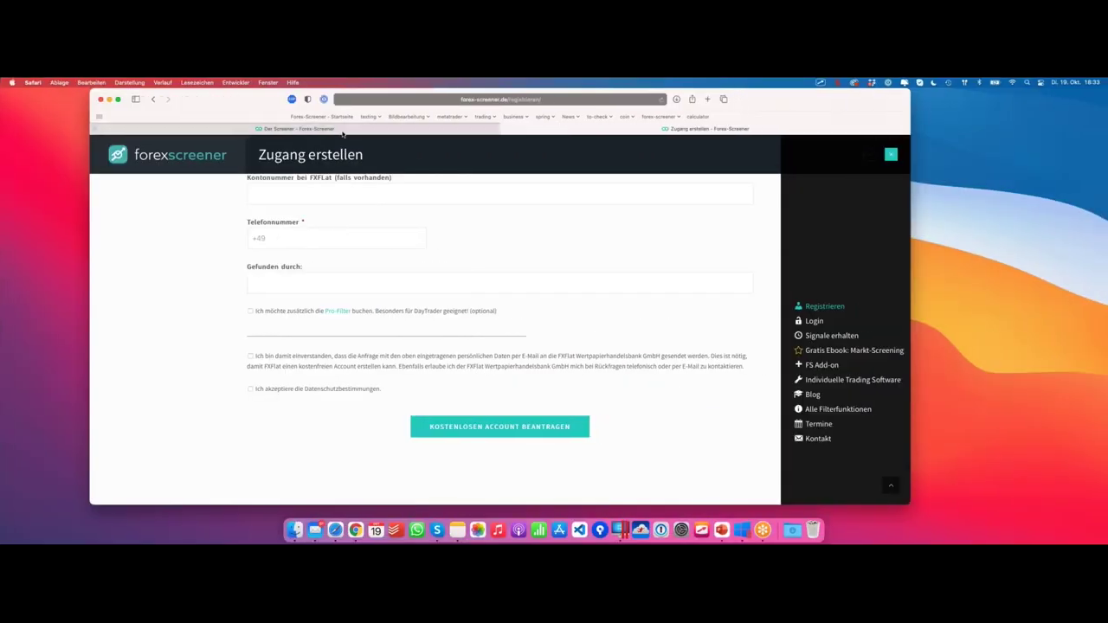
click(342, 129)
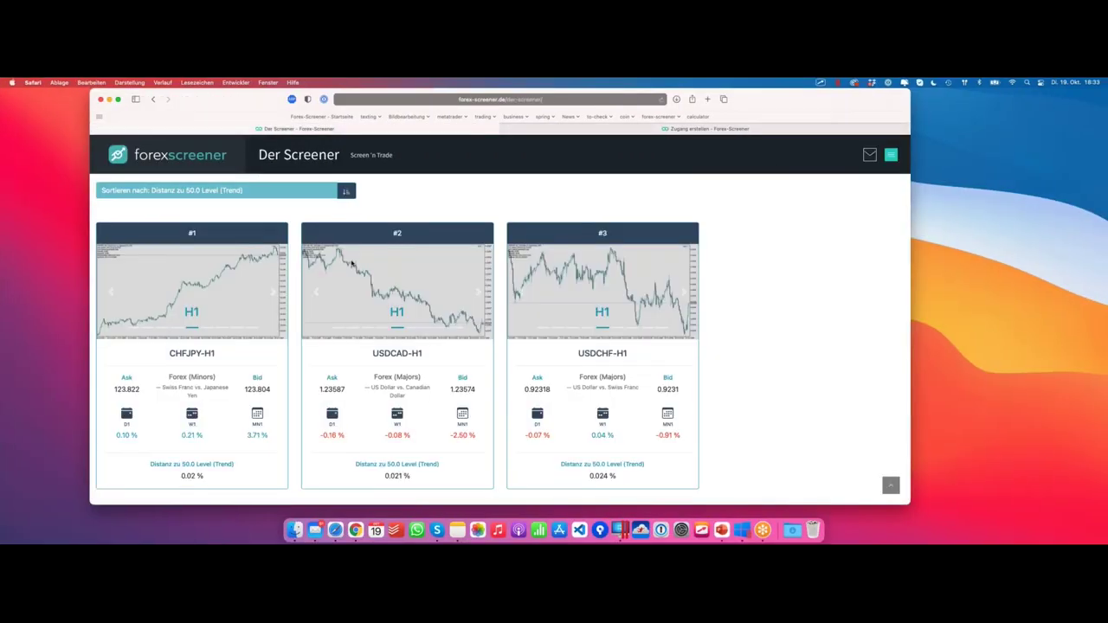
scroll(352, 260, up, 10)
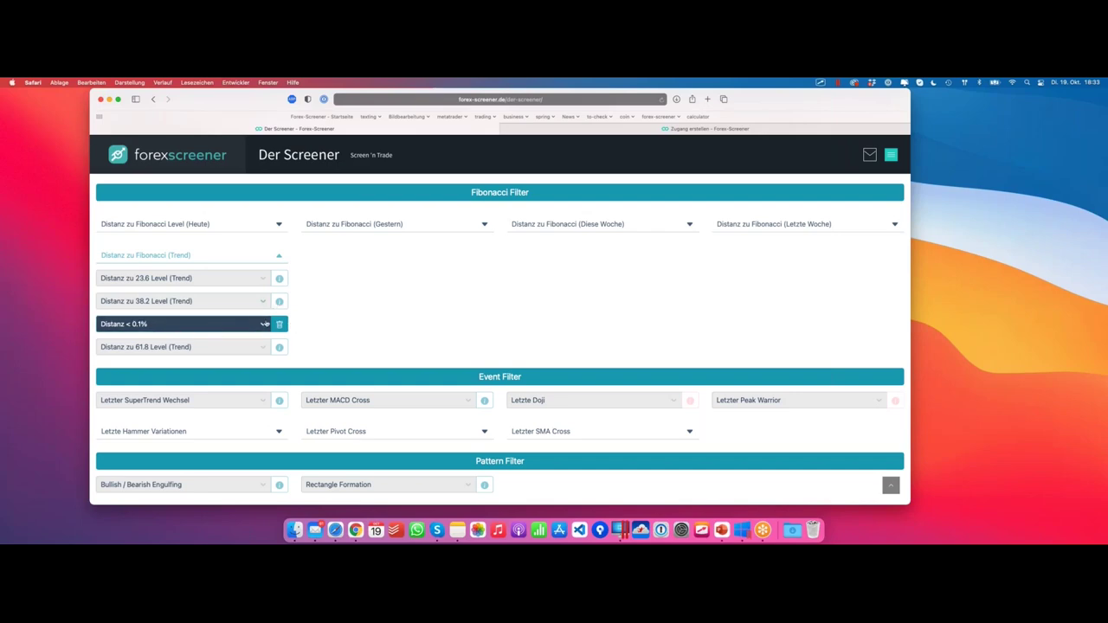
click(278, 324)
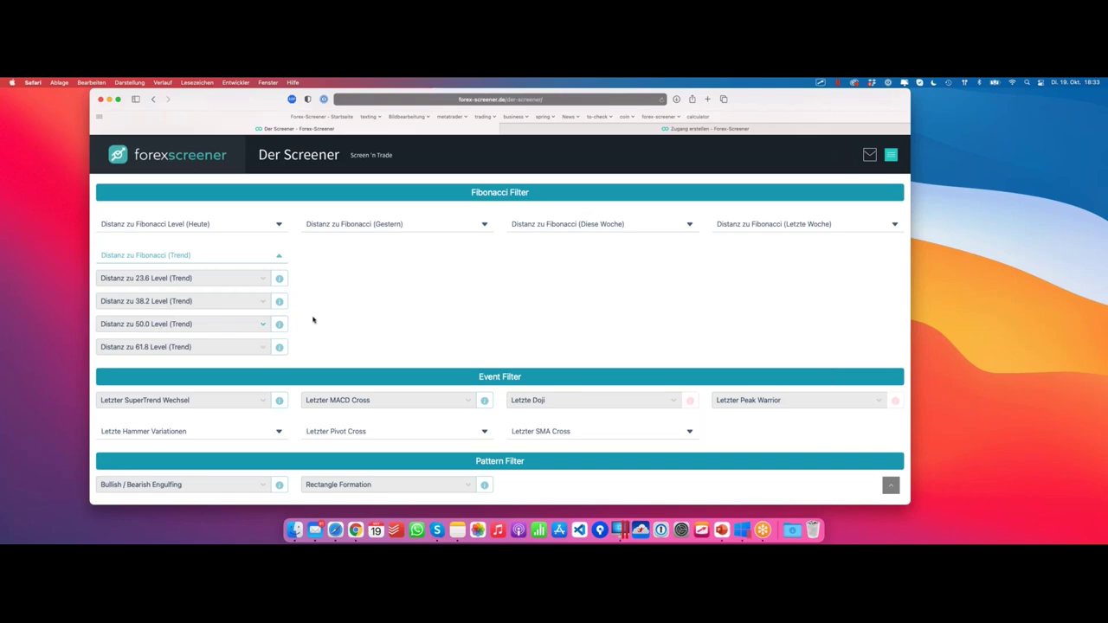
key(ctrl+Left)
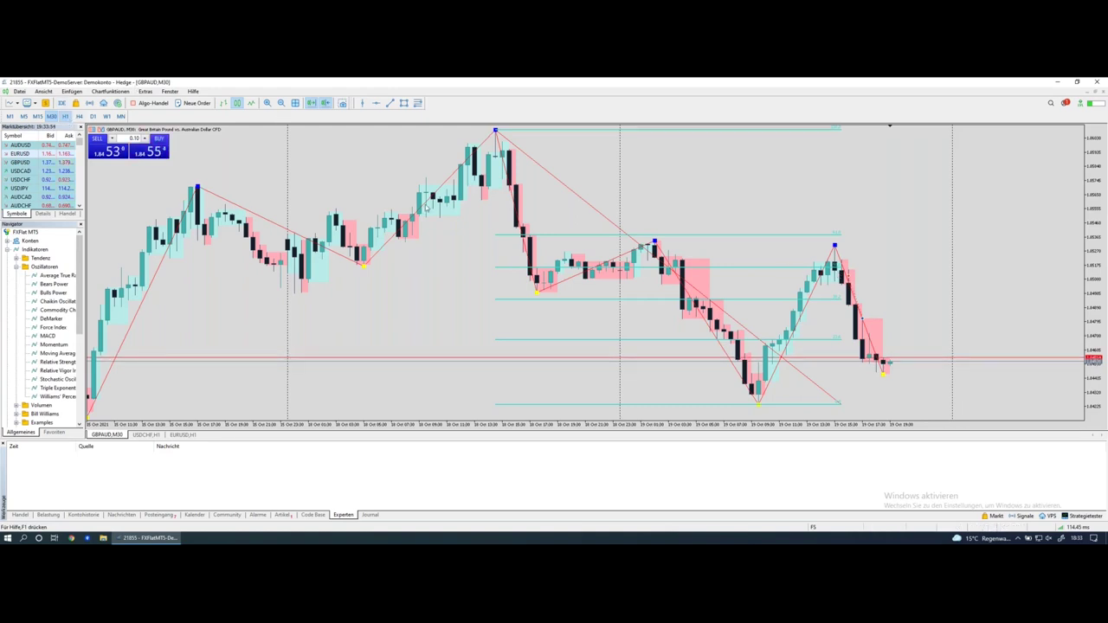
- Switch the GBPAUD chart to the H1 timeframe and trace the downtrend's swings from the highest peak to the two latest swing highs
click(65, 116)
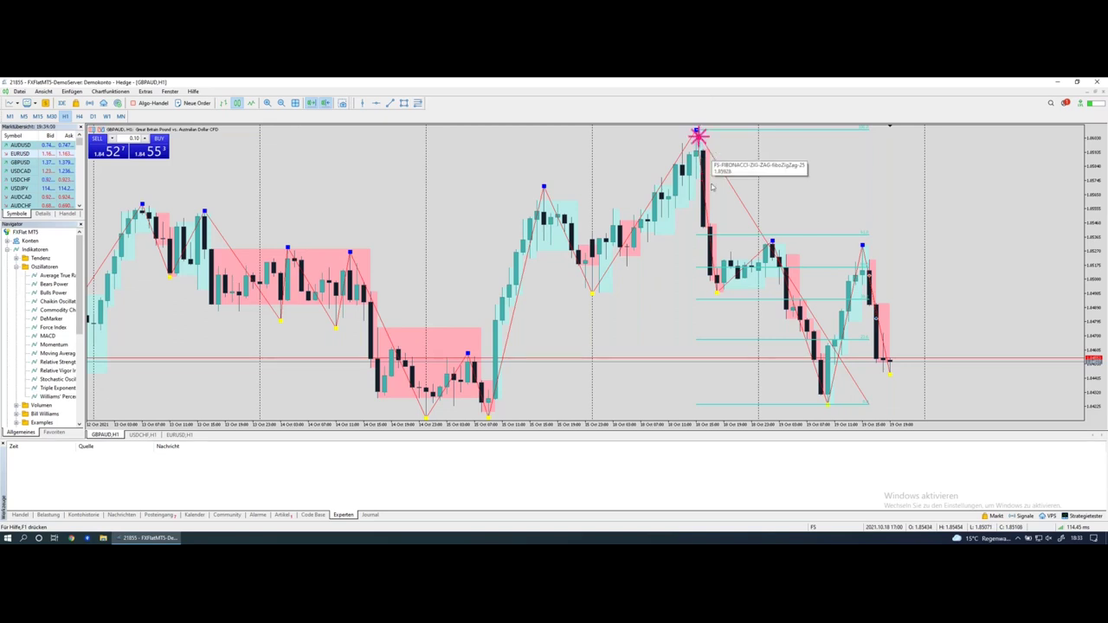
mouse_move(703, 154)
mouse_down()
mouse_move(731, 292)
mouse_move(776, 261)
mouse_move(832, 395)
mouse_move(858, 249)
mouse_up()
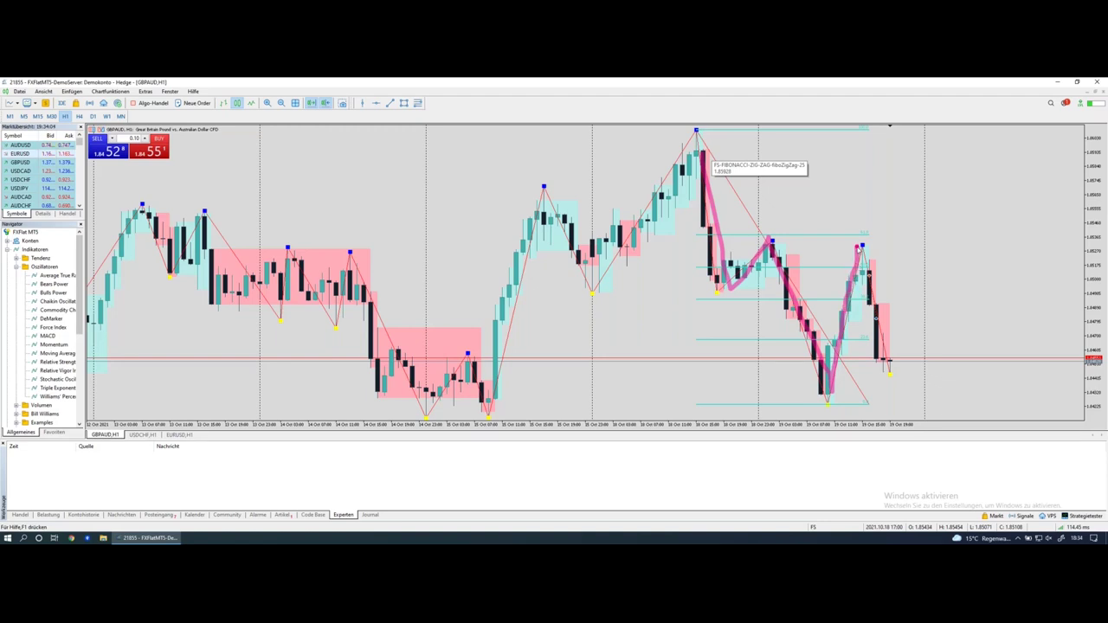
drag(862, 248, 833, 397)
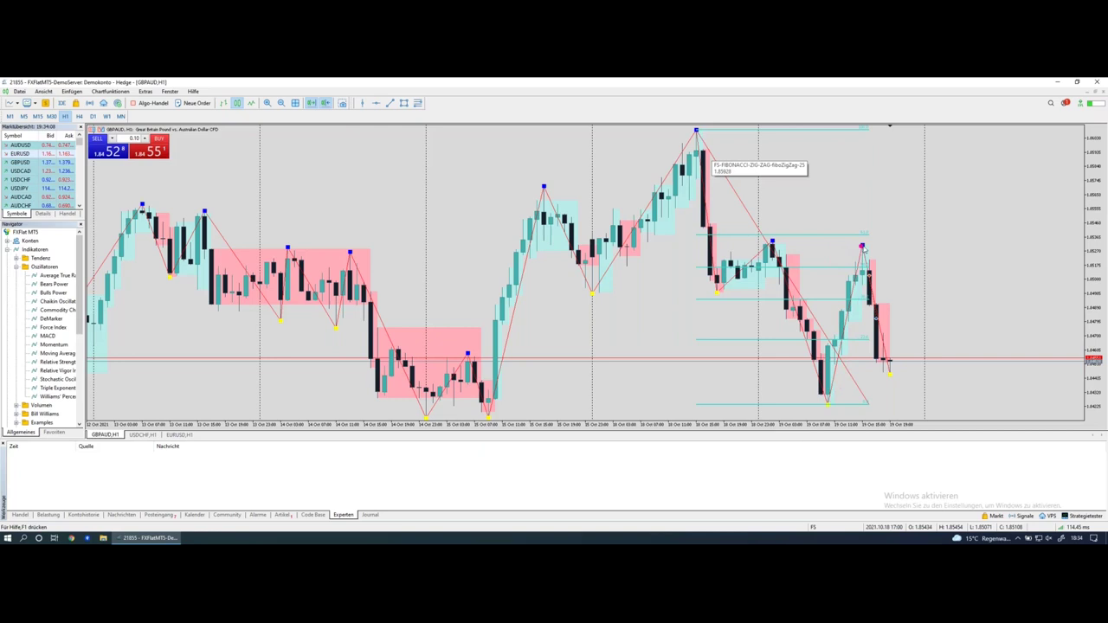
drag(776, 236, 778, 244)
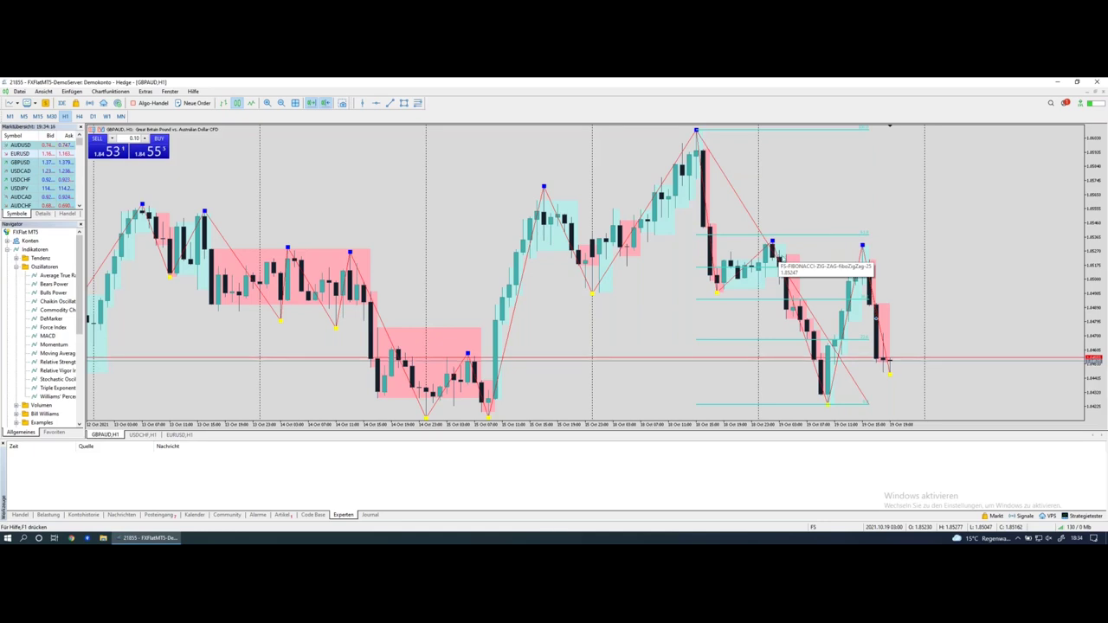
drag(863, 246, 867, 225)
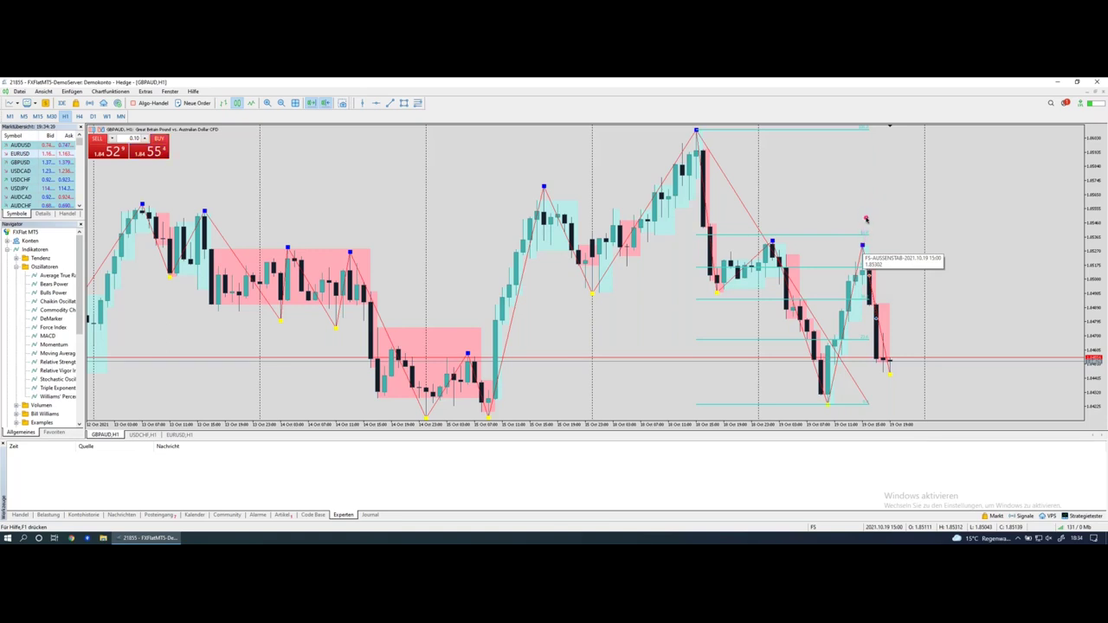
mouse_move(775, 235)
mouse_down()
mouse_move(763, 247)
mouse_move(790, 253)
mouse_move(781, 236)
mouse_up()
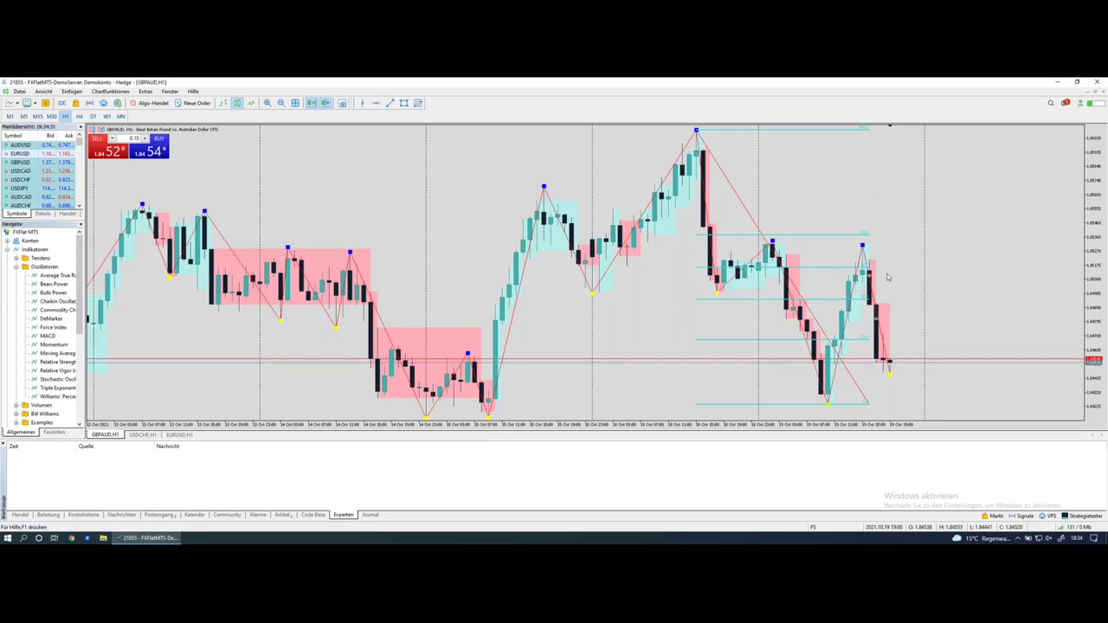
- Mark the latest upswing and the reversal Außenstab candle near the Fibonacci retracement levels on the GBPAUD H1 chart
scroll(897, 277, up, 1)
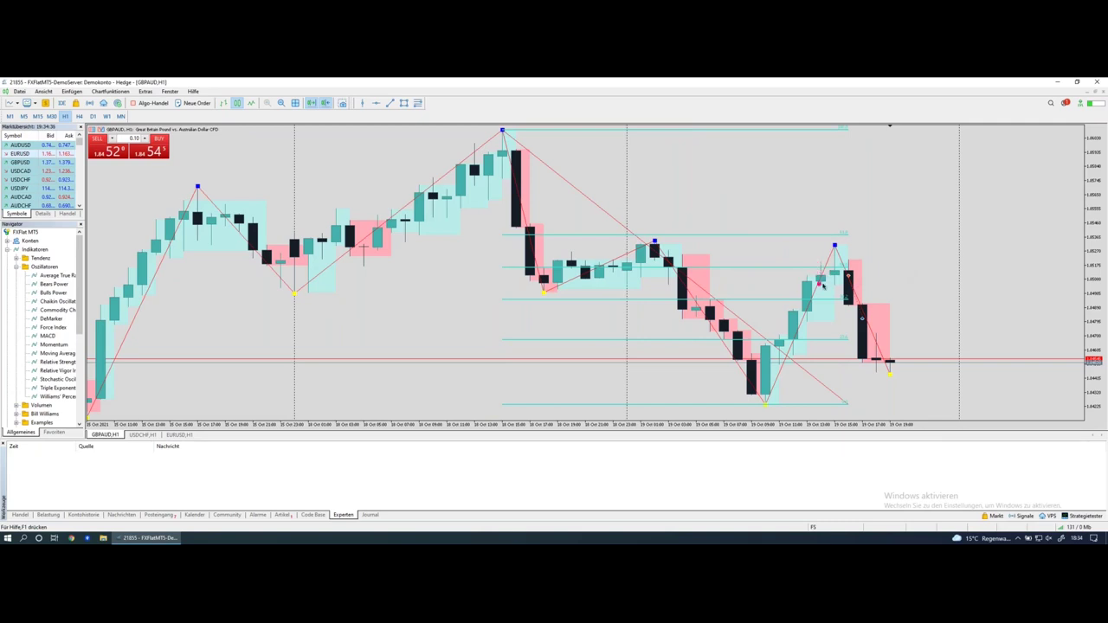
mouse_move(775, 380)
mouse_down()
mouse_move(818, 279)
mouse_move(833, 258)
mouse_move(829, 282)
mouse_move(840, 259)
mouse_up()
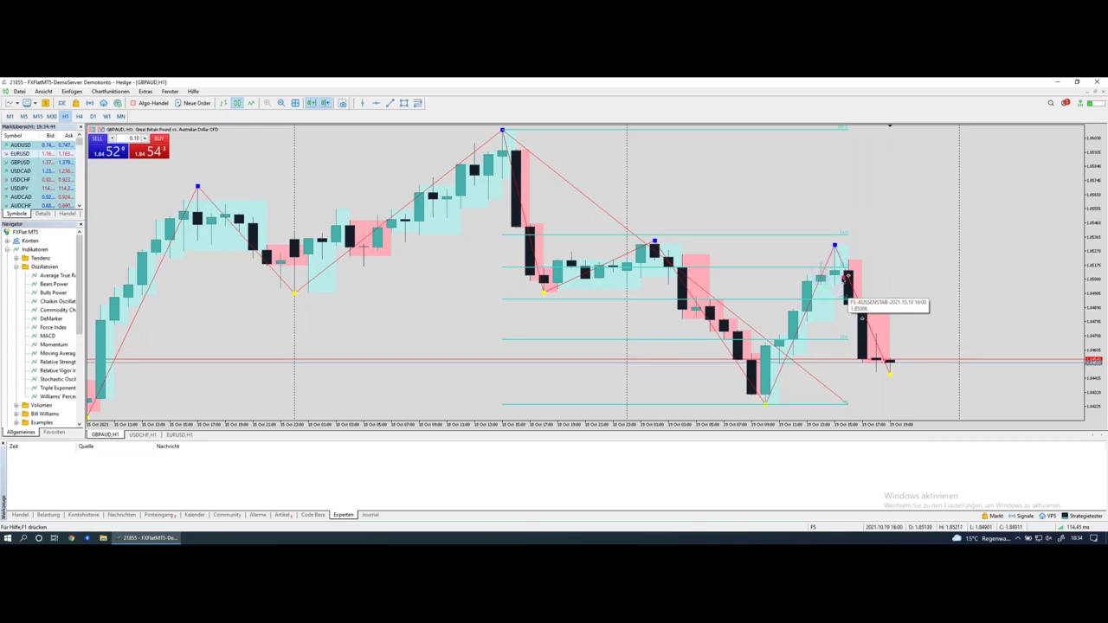
mouse_move(838, 272)
mouse_down()
mouse_move(836, 247)
mouse_move(837, 272)
mouse_up()
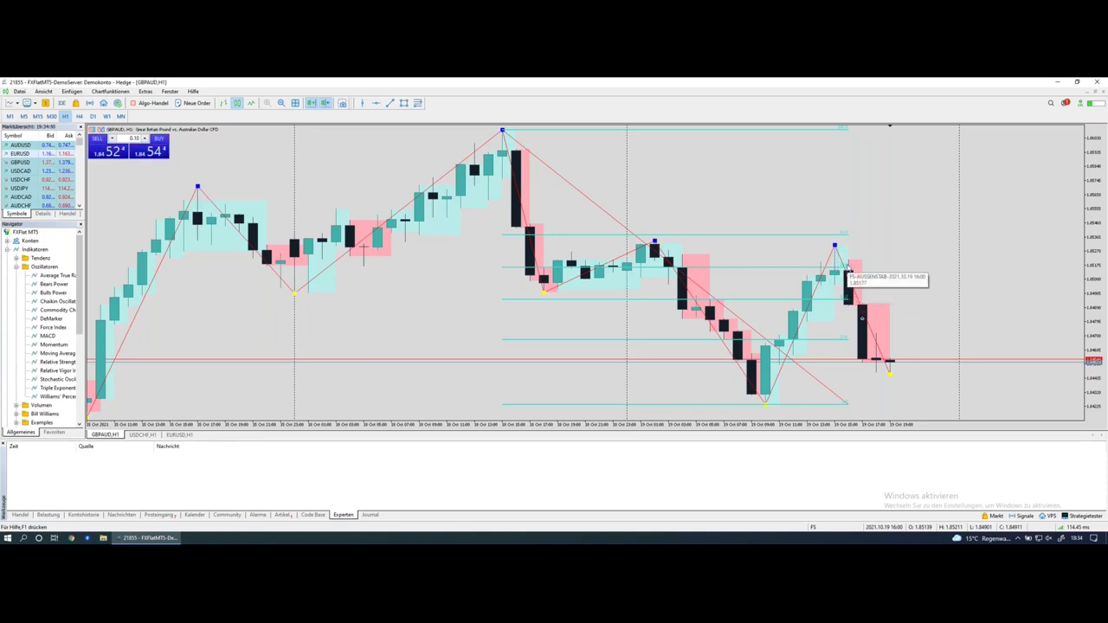
drag(847, 273, 849, 287)
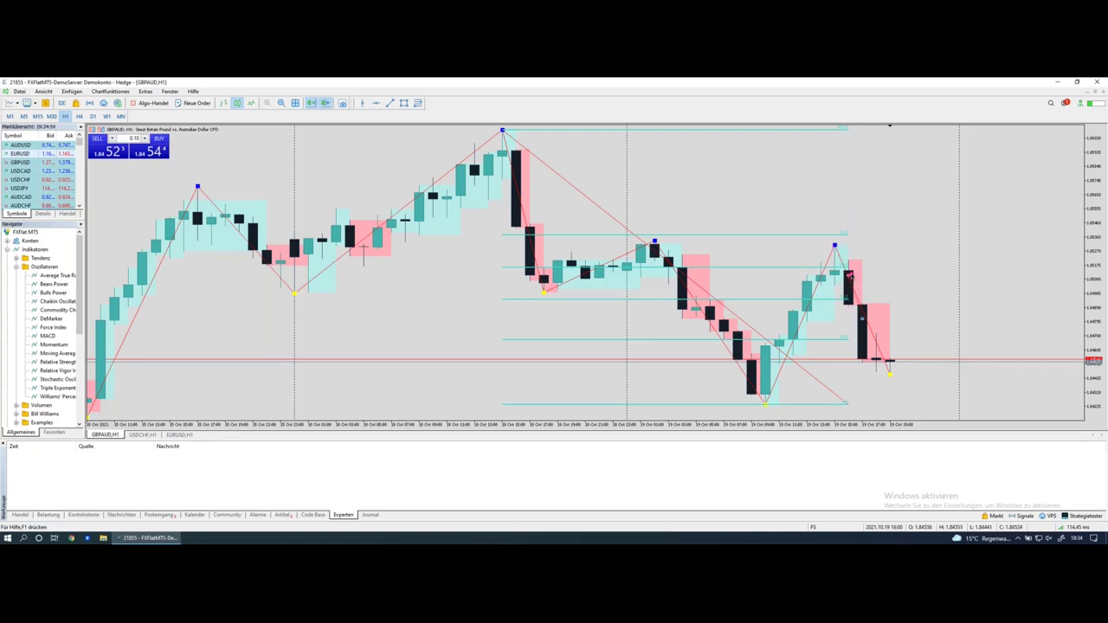
mouse_move(850, 272)
mouse_down()
mouse_move(815, 268)
mouse_move(855, 269)
mouse_move(861, 299)
mouse_up()
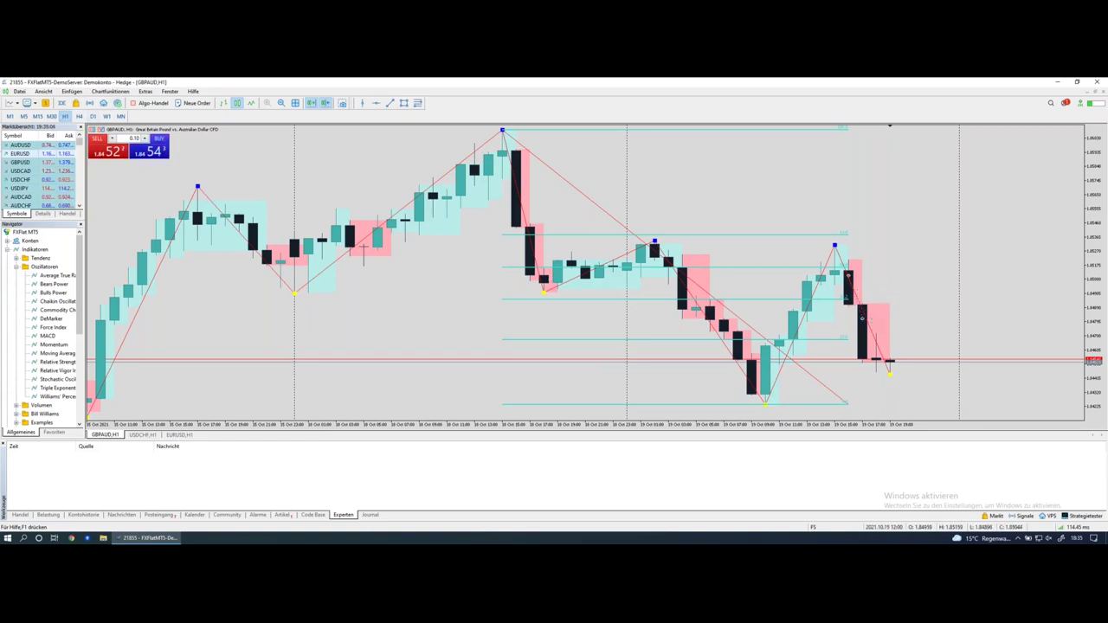
- Switch the GBPAUD chart to the M5 timeframe and examine the decline following the reversal, including the dotted line's endpoint
click(36, 117)
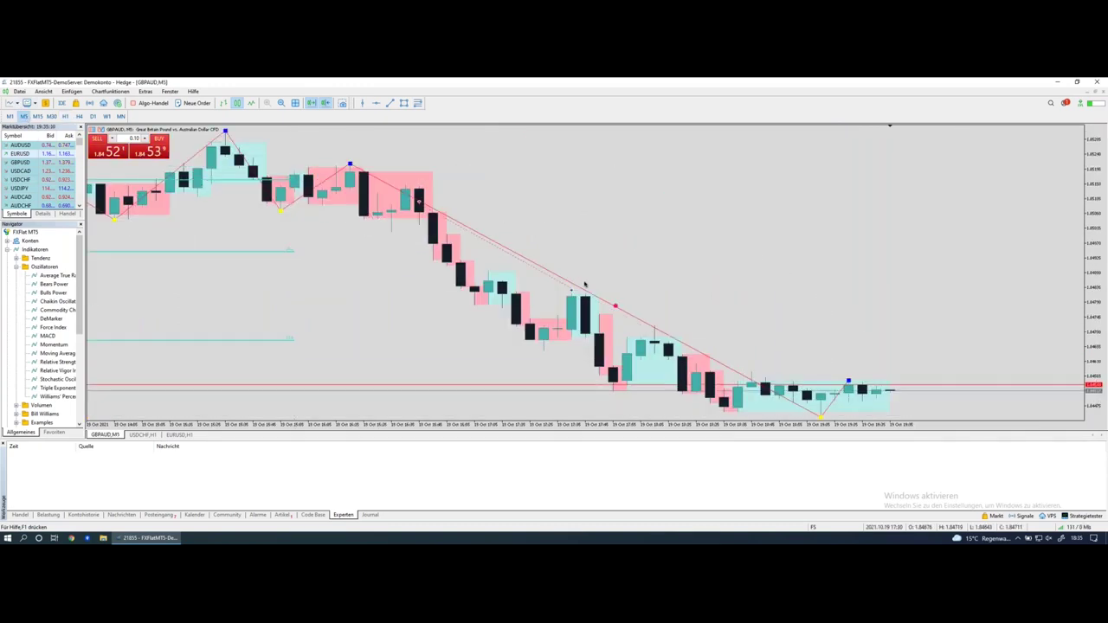
click(575, 289)
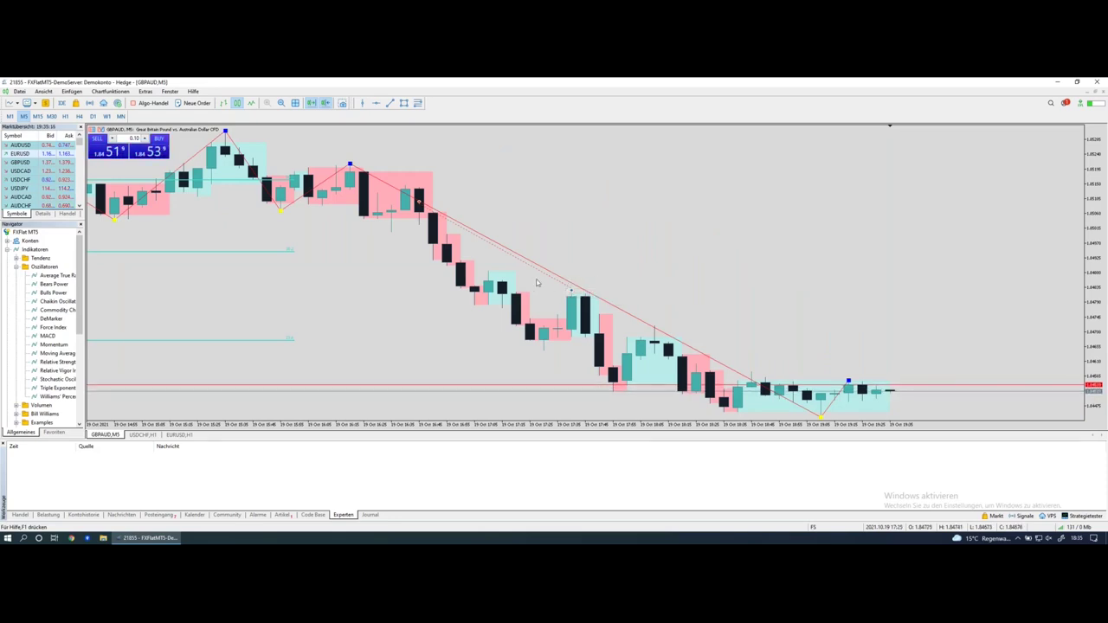
scroll(572, 282, down, 1)
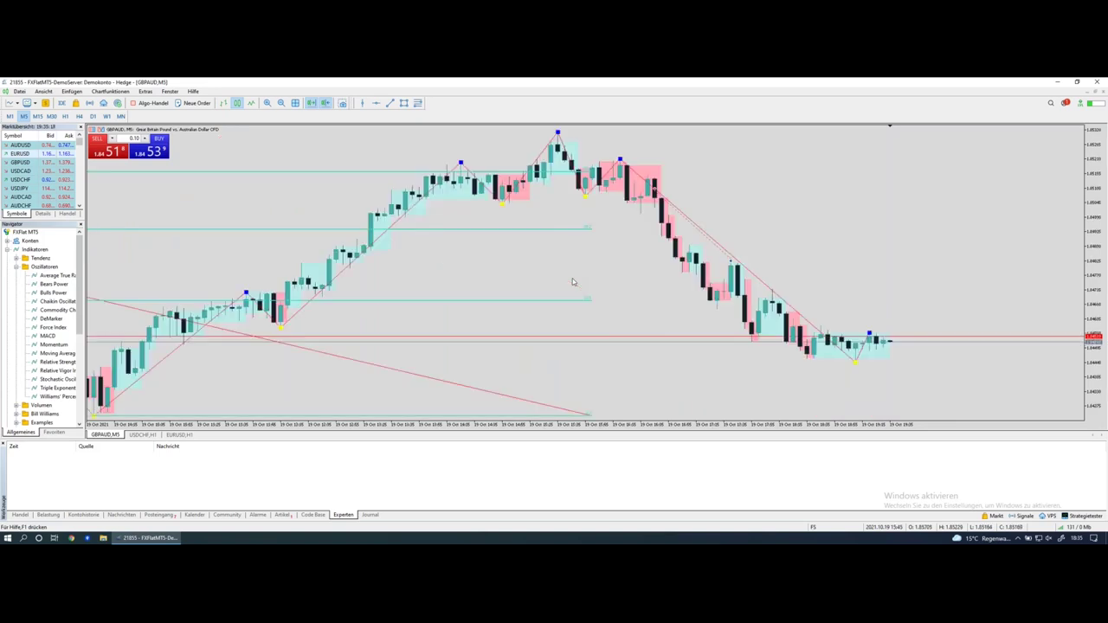
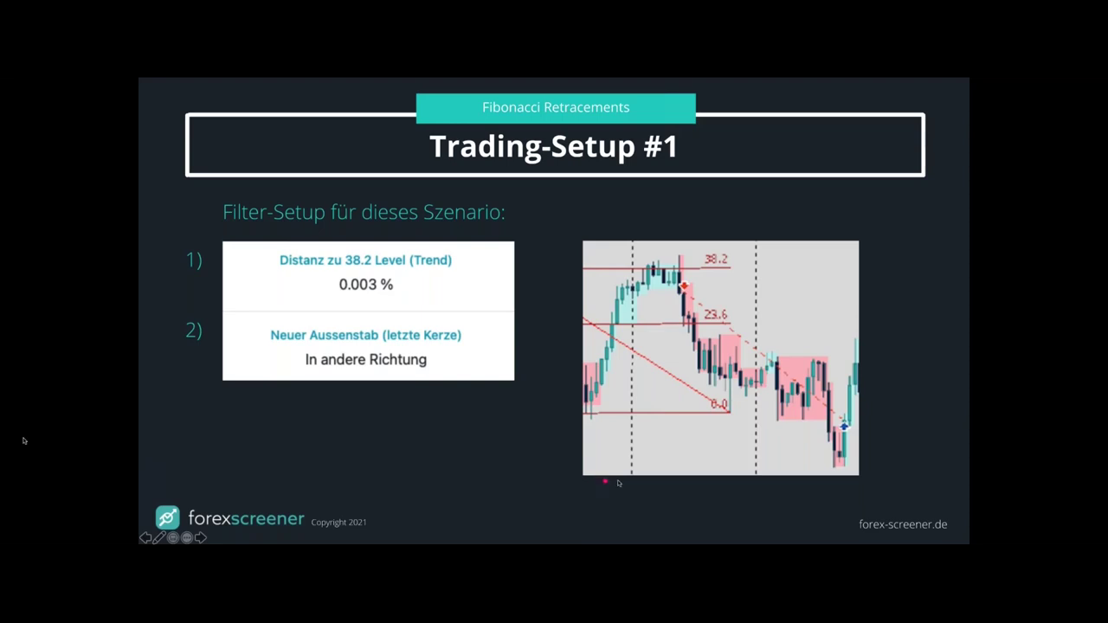
mouse_move(227, 240)
mouse_down()
mouse_move(241, 368)
mouse_move(392, 384)
mouse_move(503, 380)
mouse_move(502, 242)
mouse_up()
click(260, 255)
mouse_move(229, 262)
mouse_down()
mouse_move(271, 270)
mouse_move(273, 258)
mouse_up()
drag(291, 272, 456, 274)
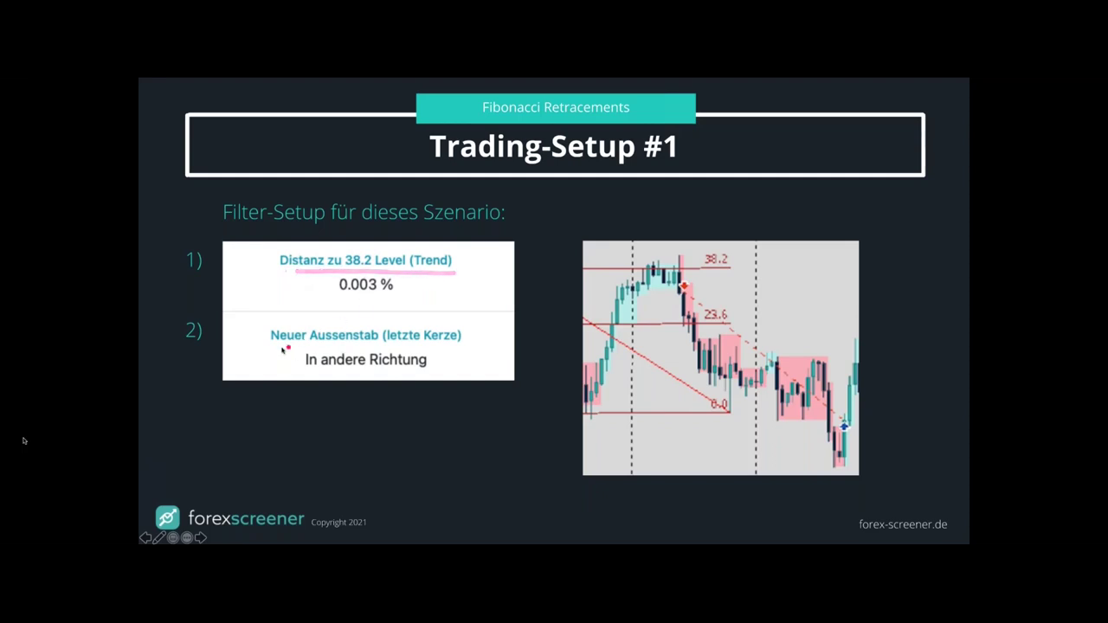
drag(244, 332, 260, 341)
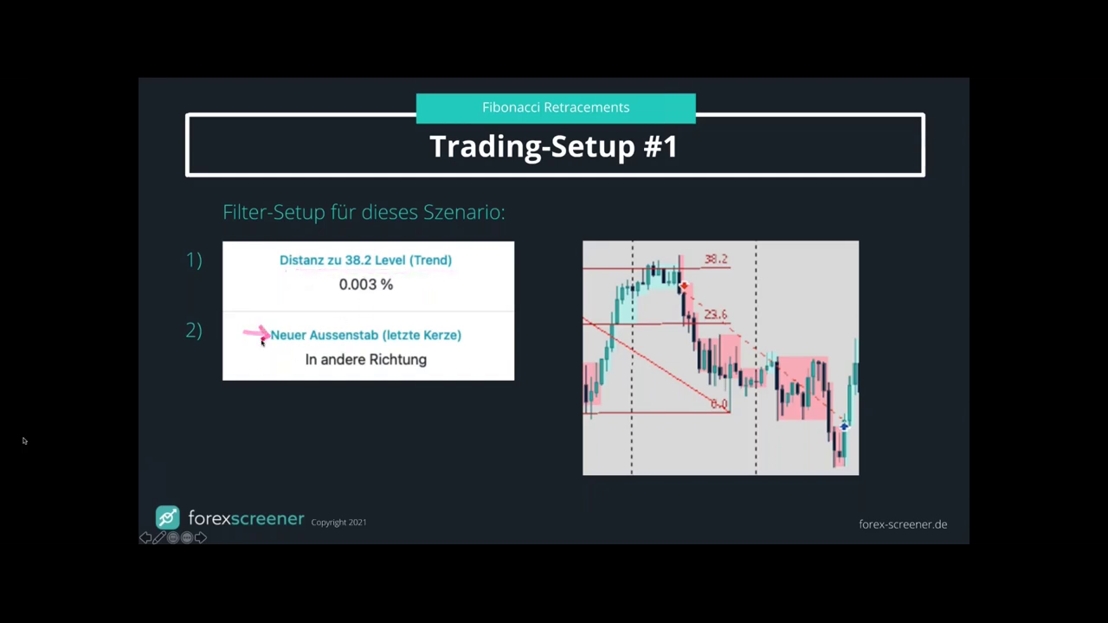
click(305, 370)
drag(299, 371, 440, 371)
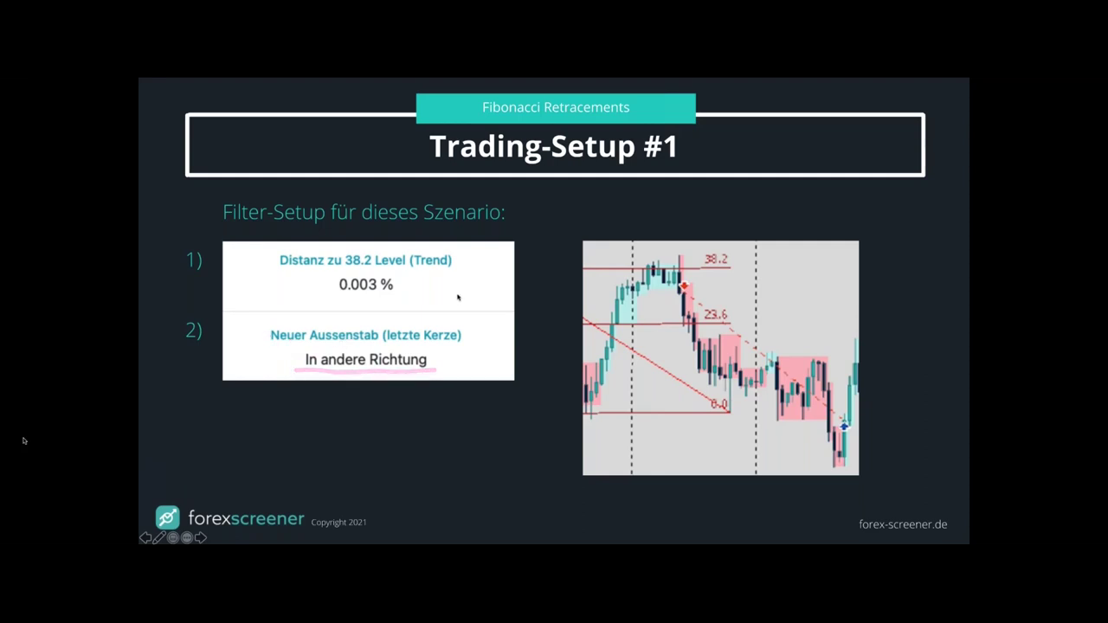
- Switch to the forex screener in Safari and load the saved filter setup "Fibonacci 38 x Außenstab"
key(ctrl+Right)
key(ctrl+Right)
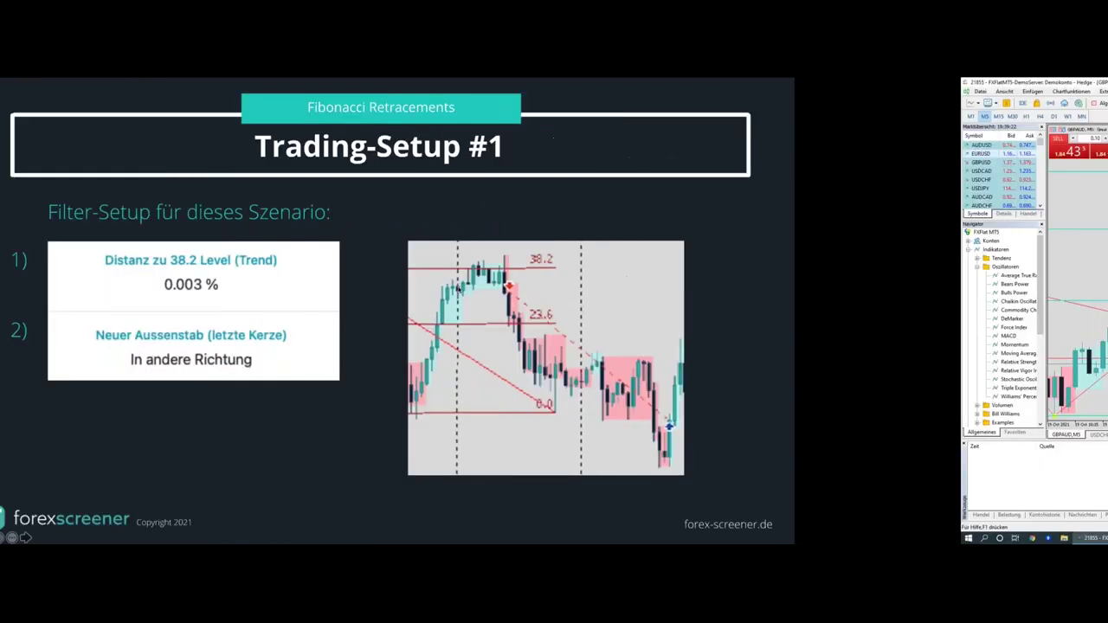
scroll(459, 291, up, 10)
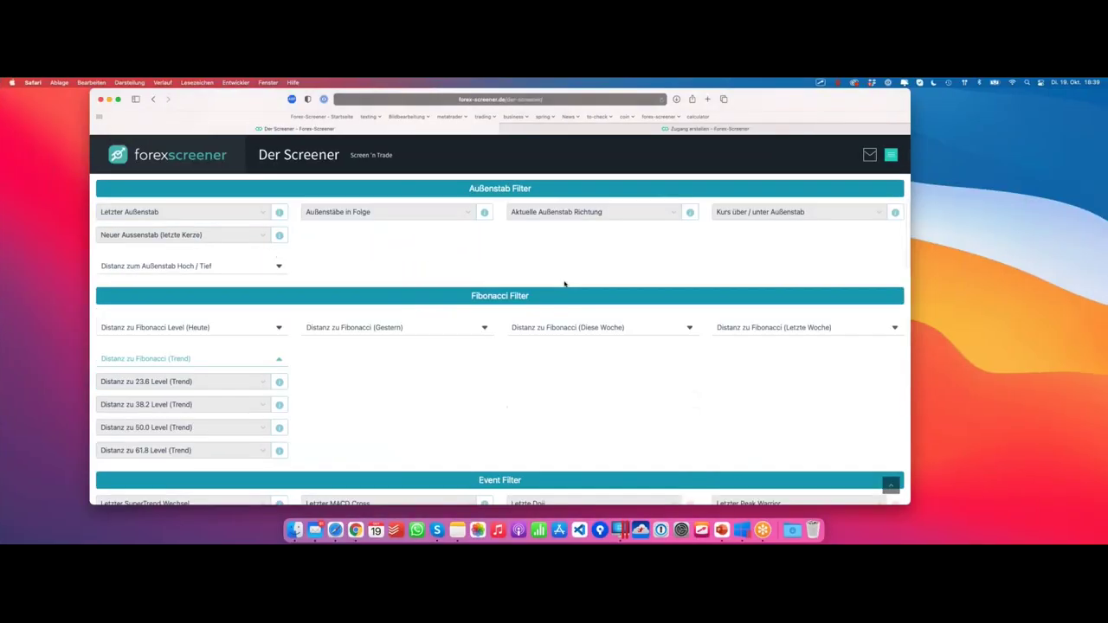
click(781, 262)
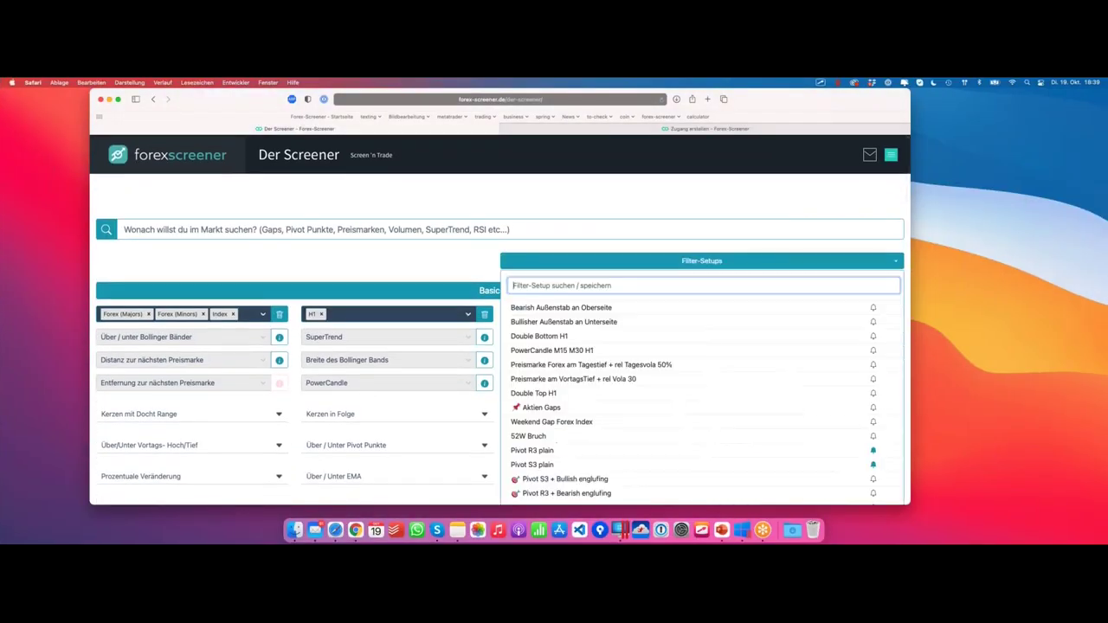
click(756, 205)
click(759, 263)
scroll(634, 310, down, 10)
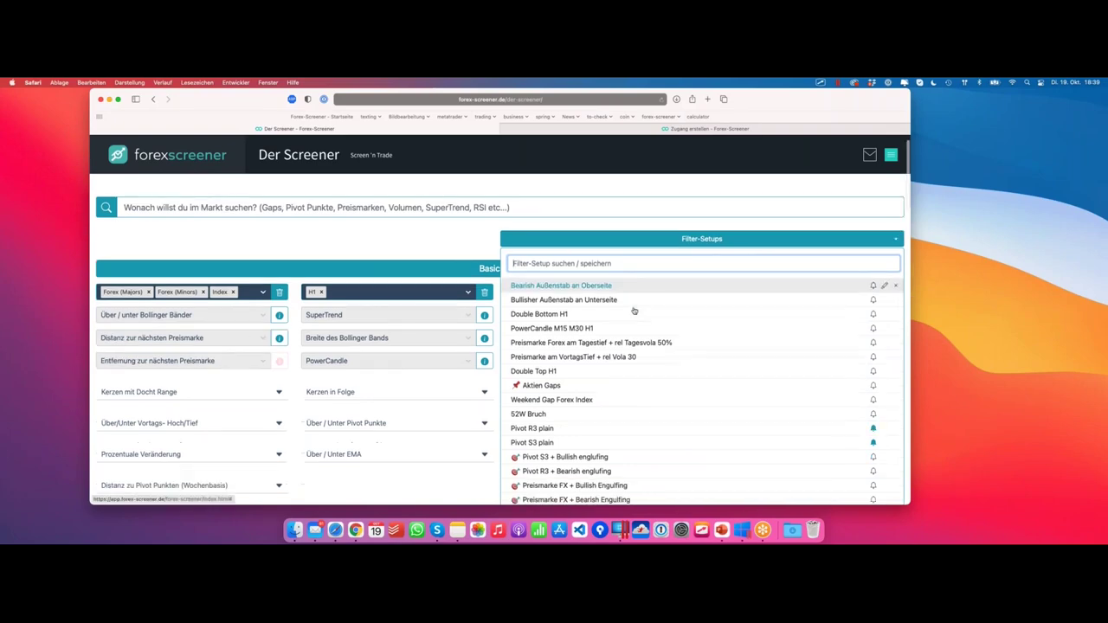
scroll(634, 310, down, 5)
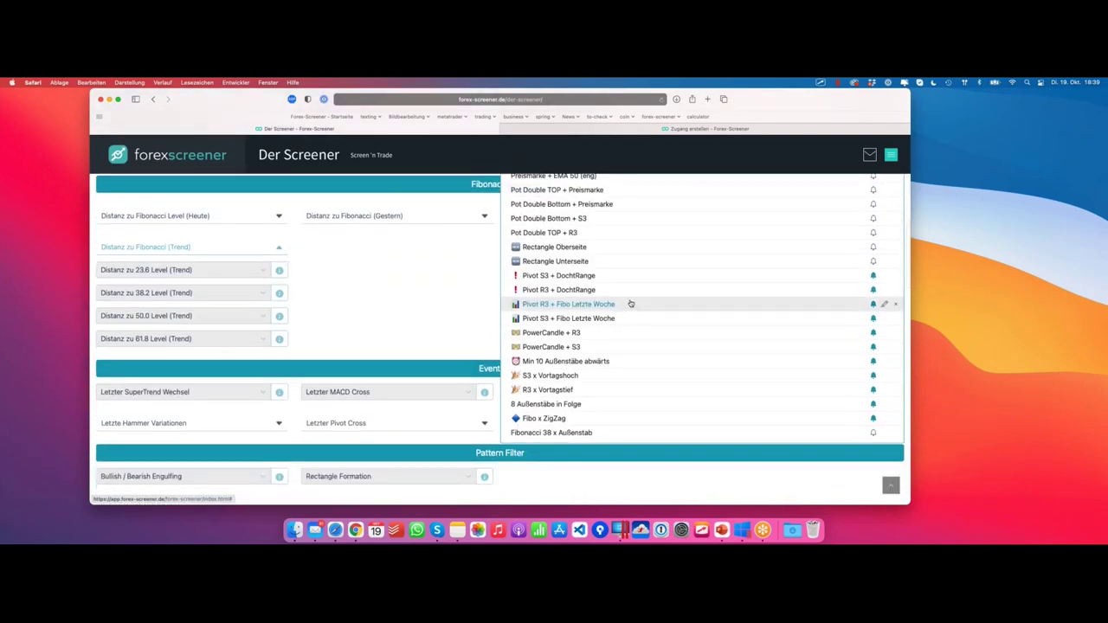
click(574, 433)
scroll(519, 312, down, 10)
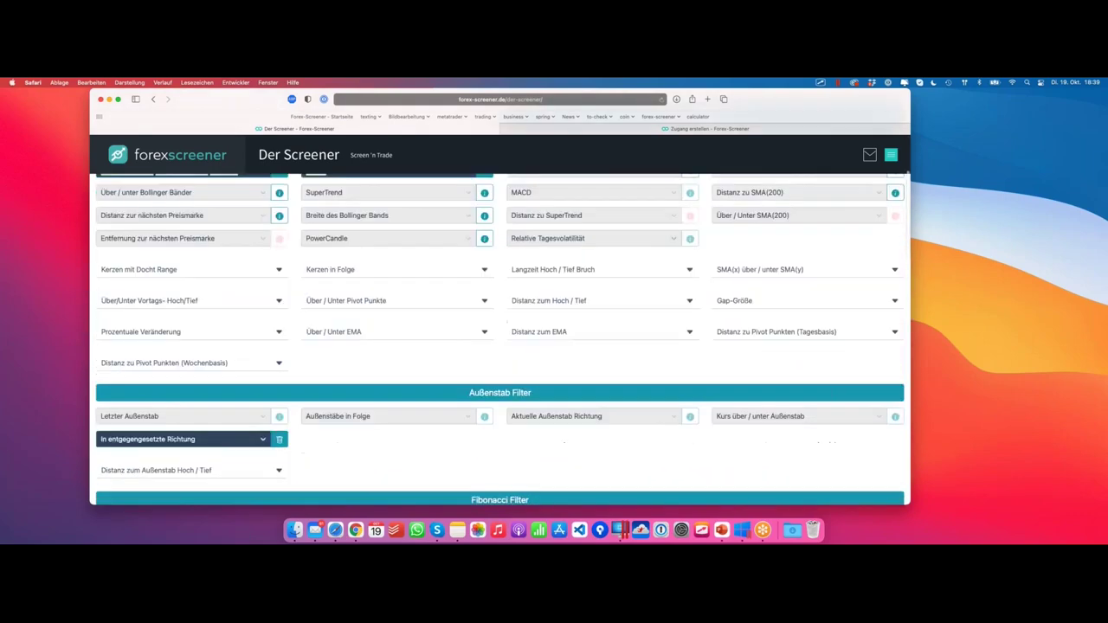
- Clear the "Neuer Aussenstab (letzte Kerze)" filter and set it again to "In entgegengesetzte Richtung"
scroll(364, 338, up, 5)
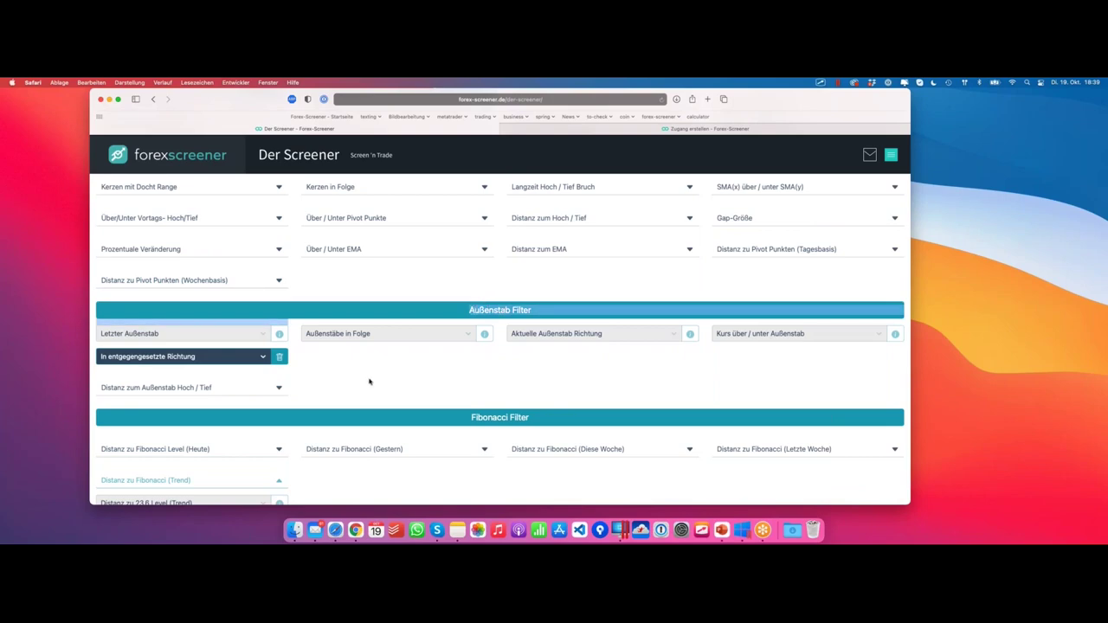
click(279, 358)
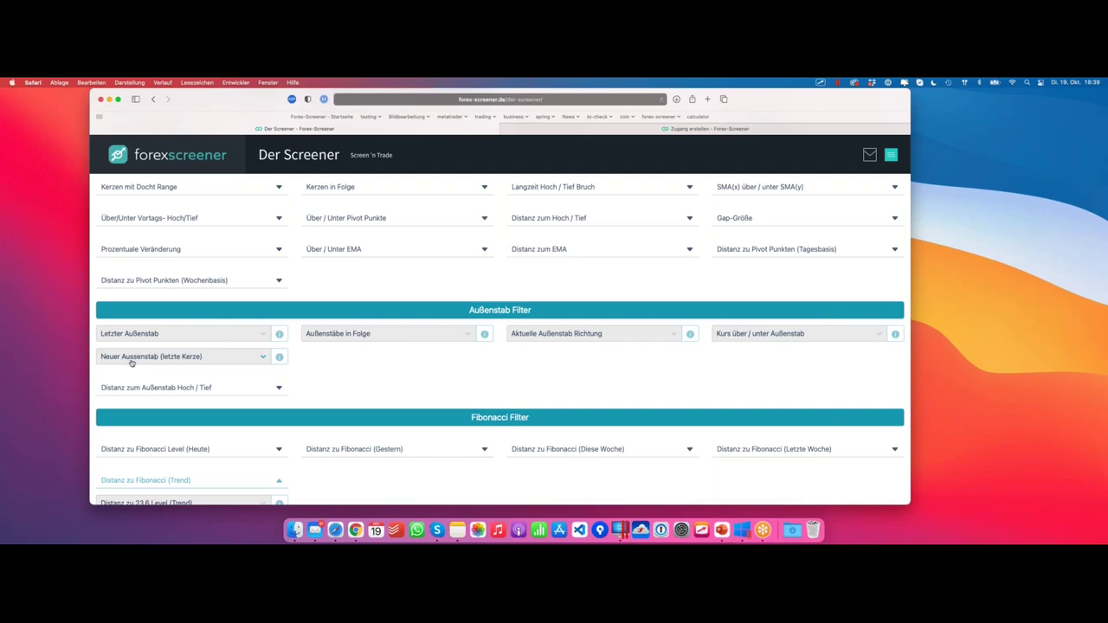
click(192, 360)
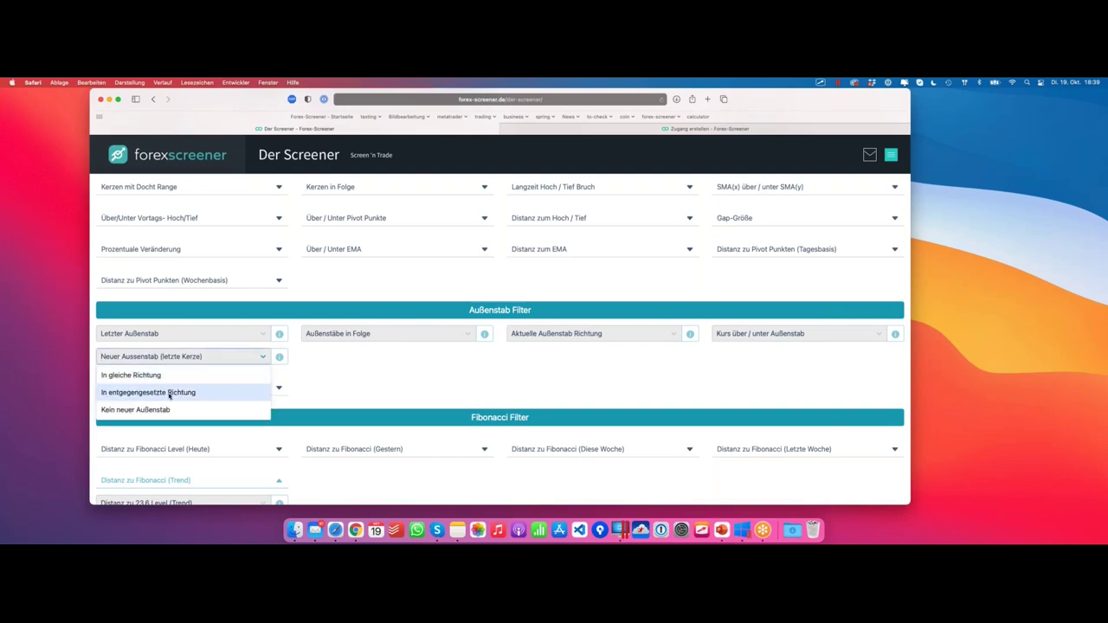
click(176, 394)
- Clear the "Distanz zu 38.2 Level (Trend)" filter and set it again to "Distanz < 0.1%"
scroll(405, 342, down, 5)
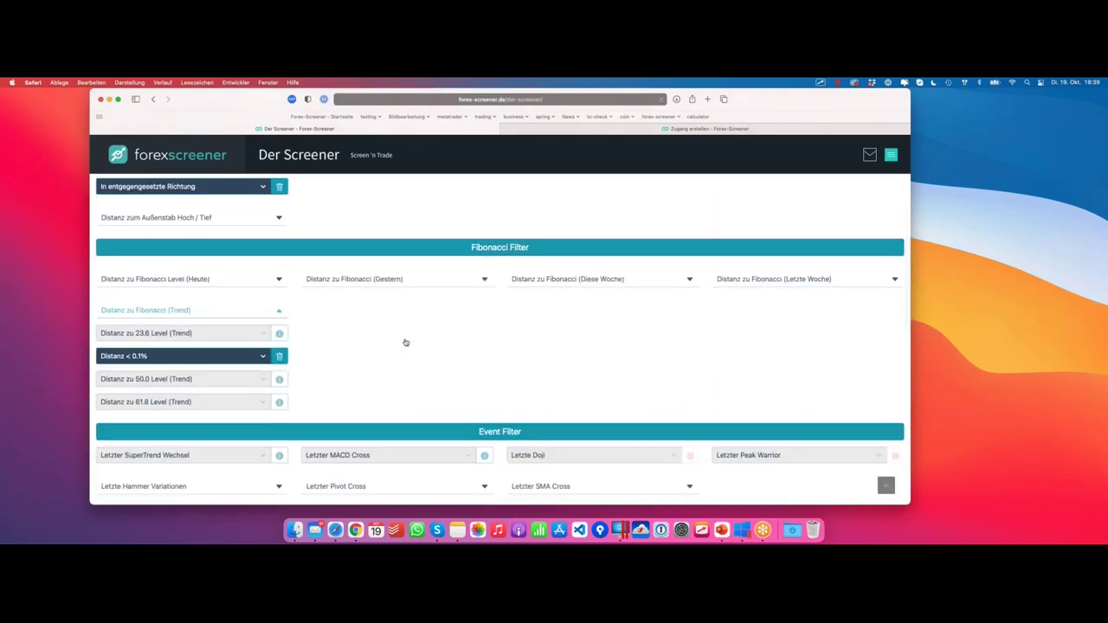
click(416, 358)
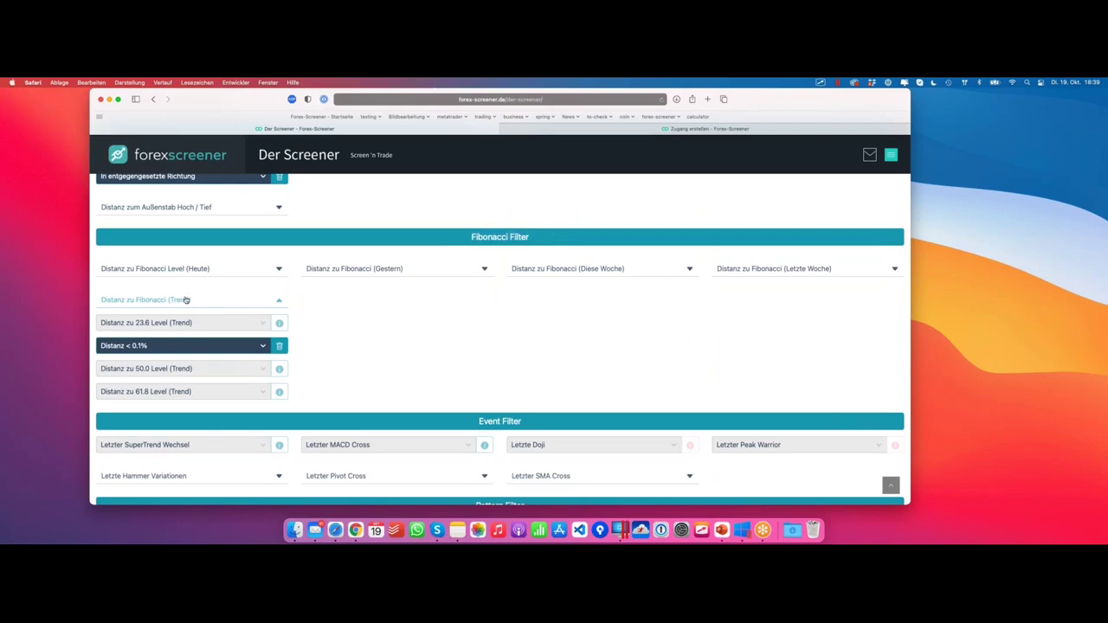
click(279, 346)
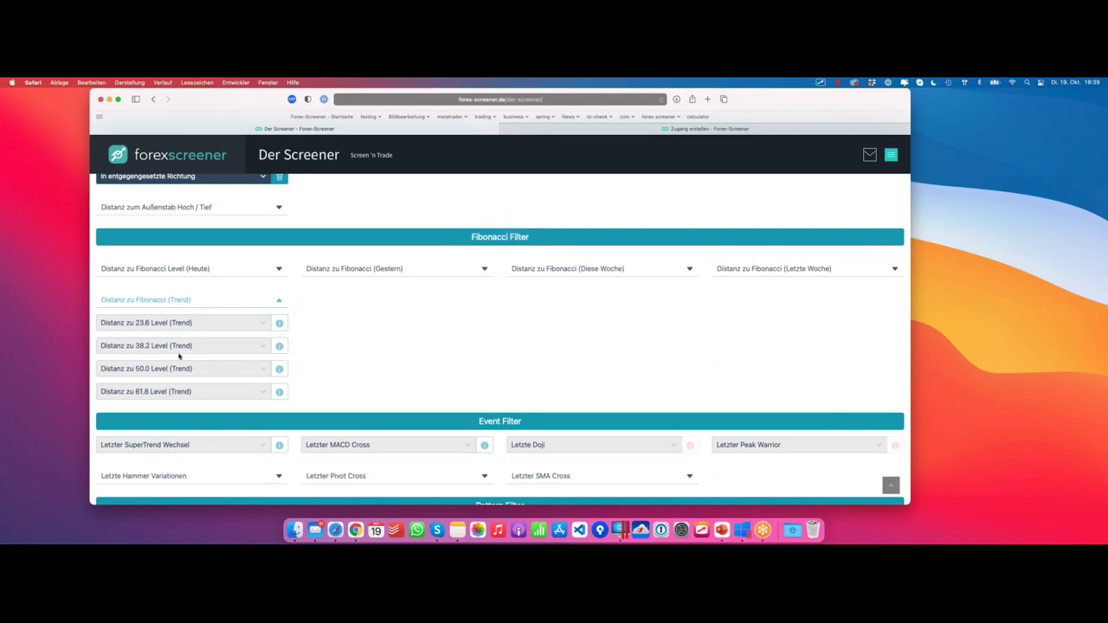
click(178, 350)
click(113, 381)
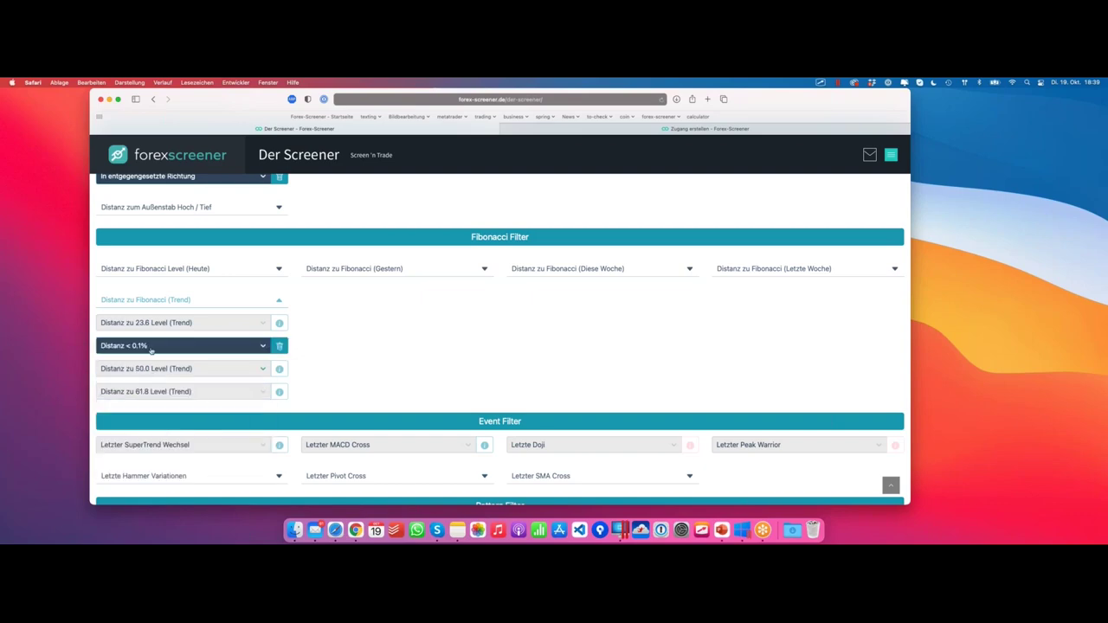
- Check the screener's result count for the combined Außenstab and 38.2 trend level filters, and return to the filter settings
scroll(420, 354, down, 5)
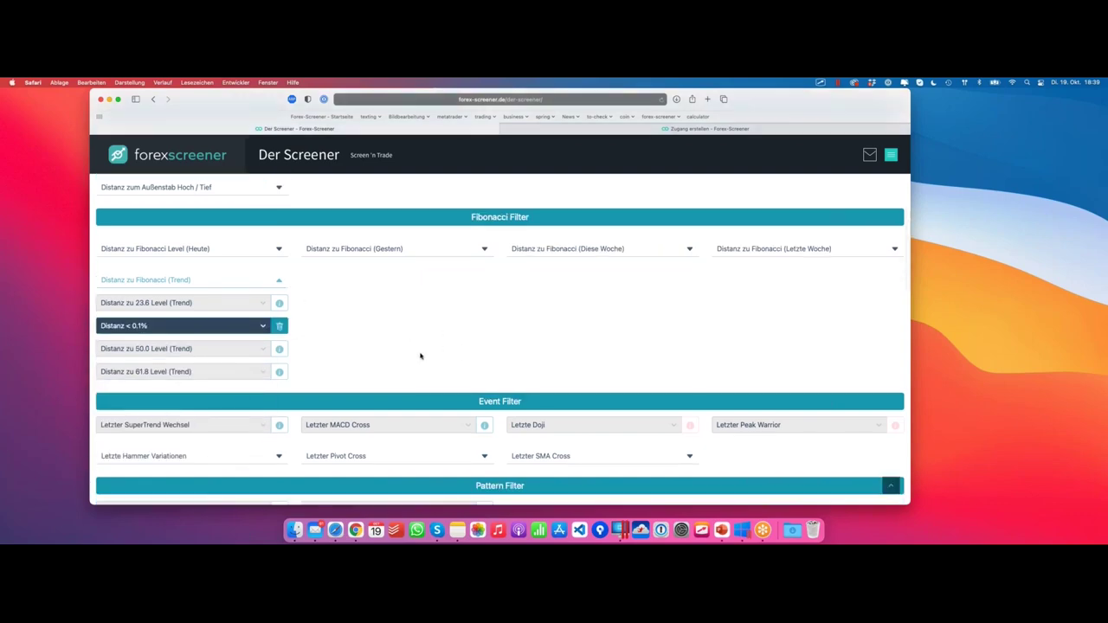
scroll(421, 354, down, 3)
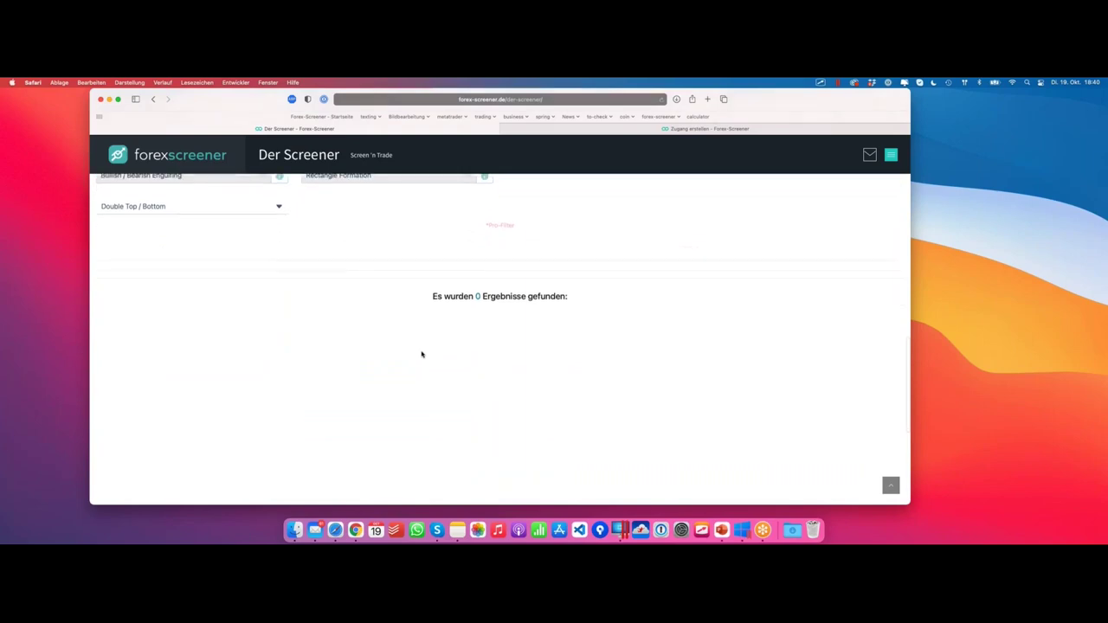
drag(477, 404, 502, 405)
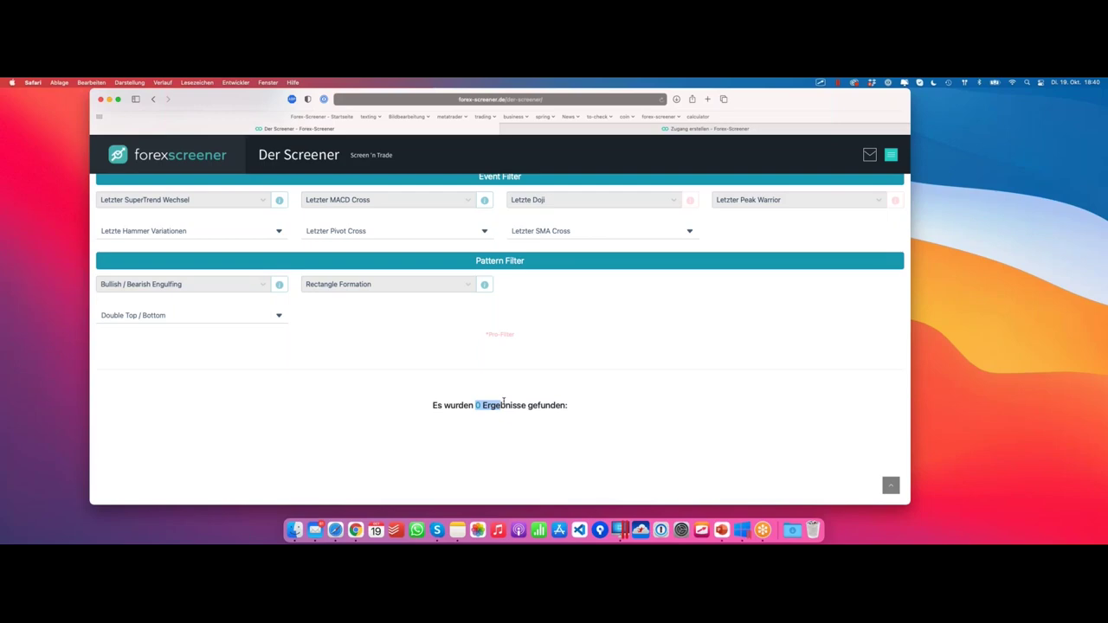
scroll(493, 385, up, 8)
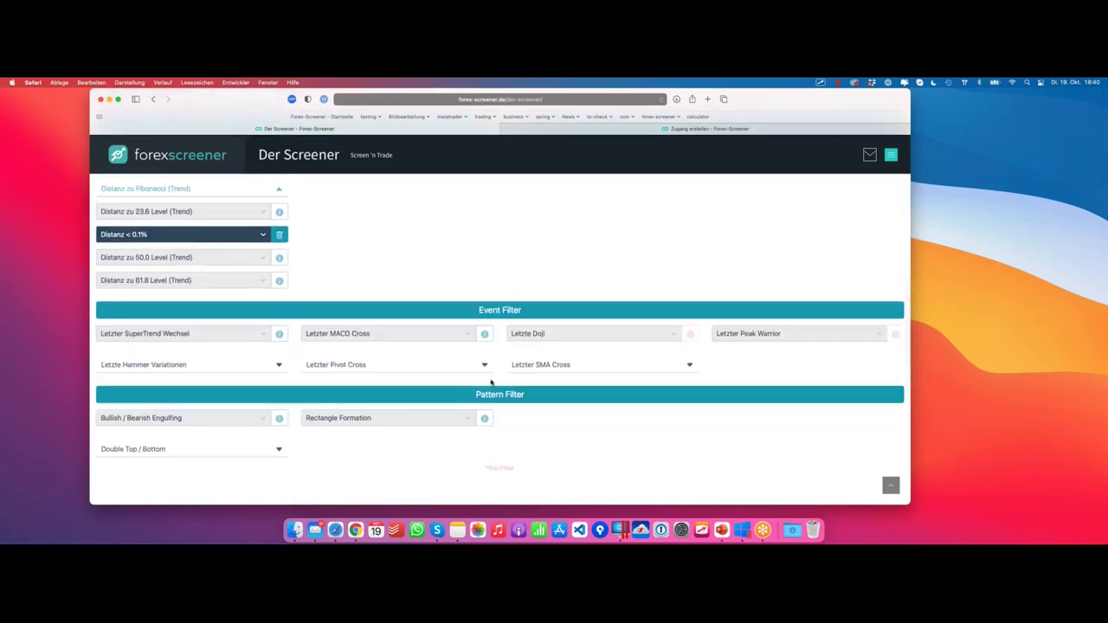
- Clear the "Distanz zu 38.2 Level (Trend)" filter and set "Distanz zu 50.0 Level (Trend)" to "Distanz < 0.1%"
scroll(491, 383, down, 1)
click(279, 350)
click(171, 375)
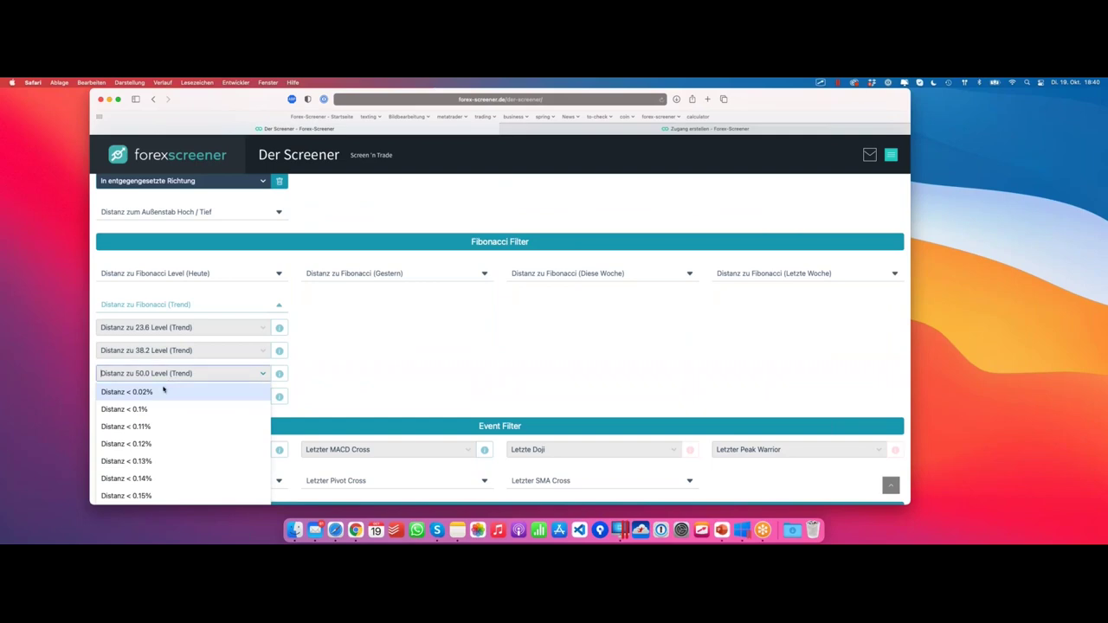
click(163, 409)
scroll(325, 371, down, 9)
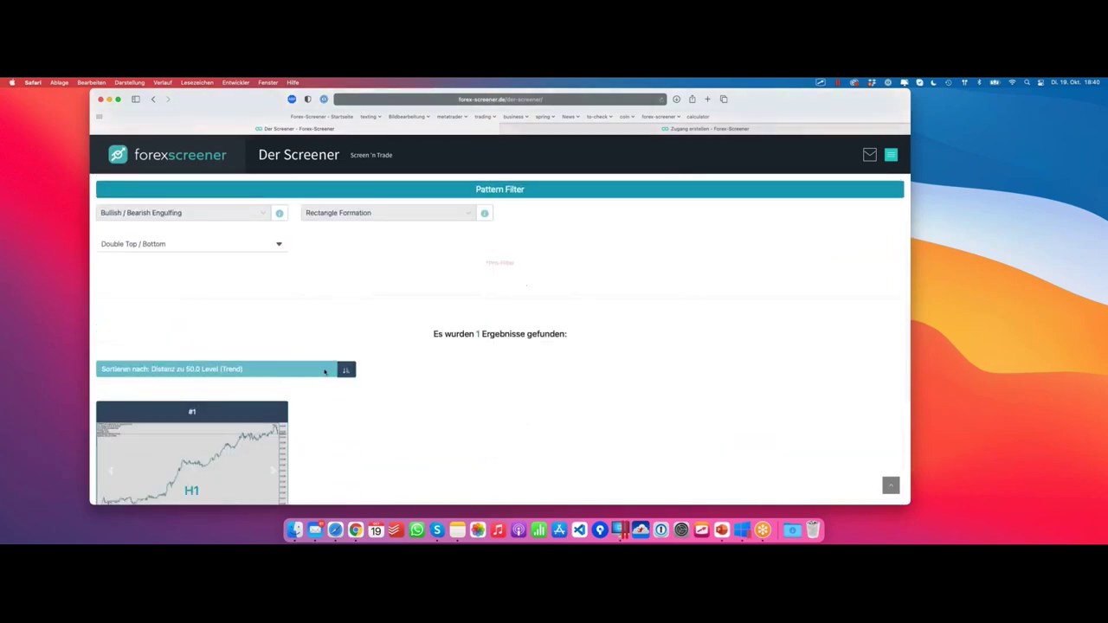
- Open the CHFJPY-H1 result's chart in MetaTrader, then switch to MetaTrader and bring up the CHFJPY H1 chart
scroll(425, 354, down, 4)
click(242, 385)
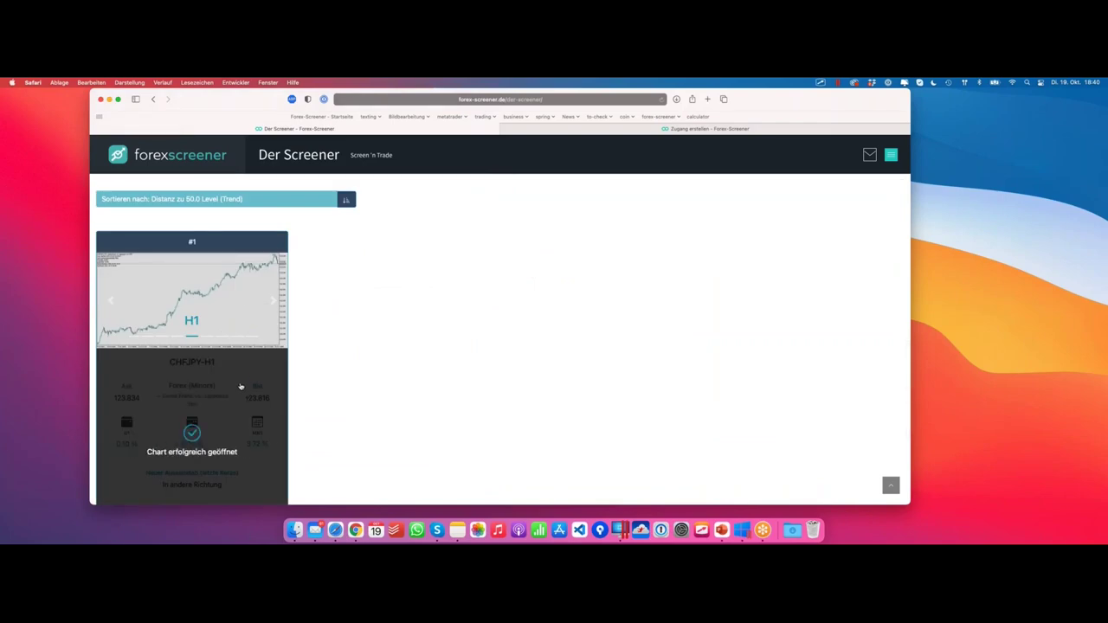
scroll(241, 389, down, 1)
key(ctrl+Left)
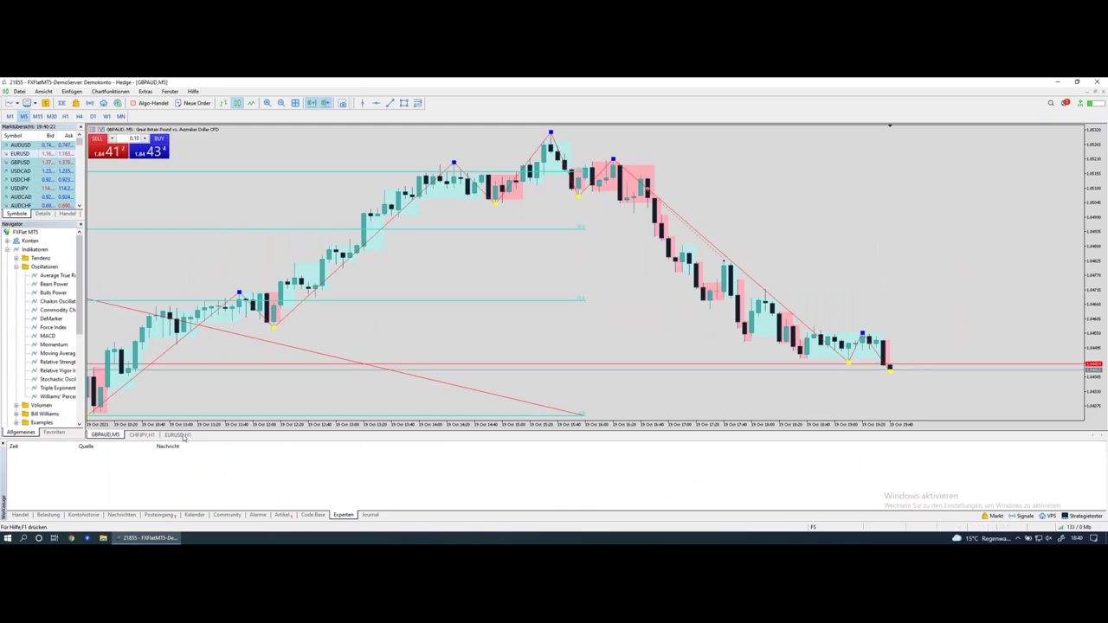
click(146, 436)
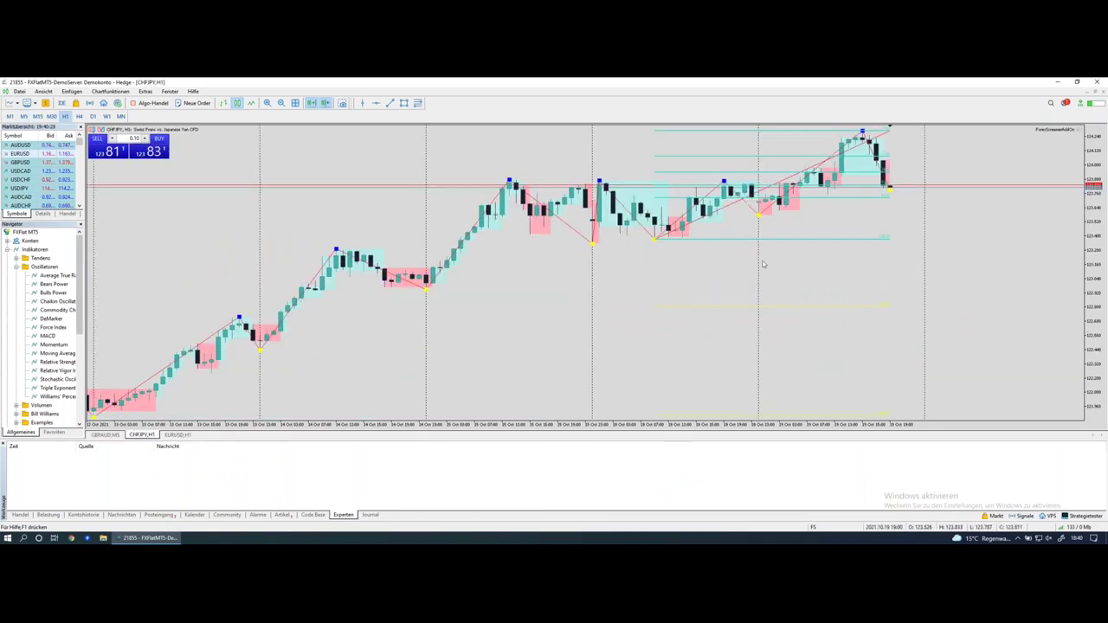
- Examine the latest CHFJPY H1 candles against the 50.0 trend retracement level, at close range and in the wider trend
scroll(990, 173, left, 1)
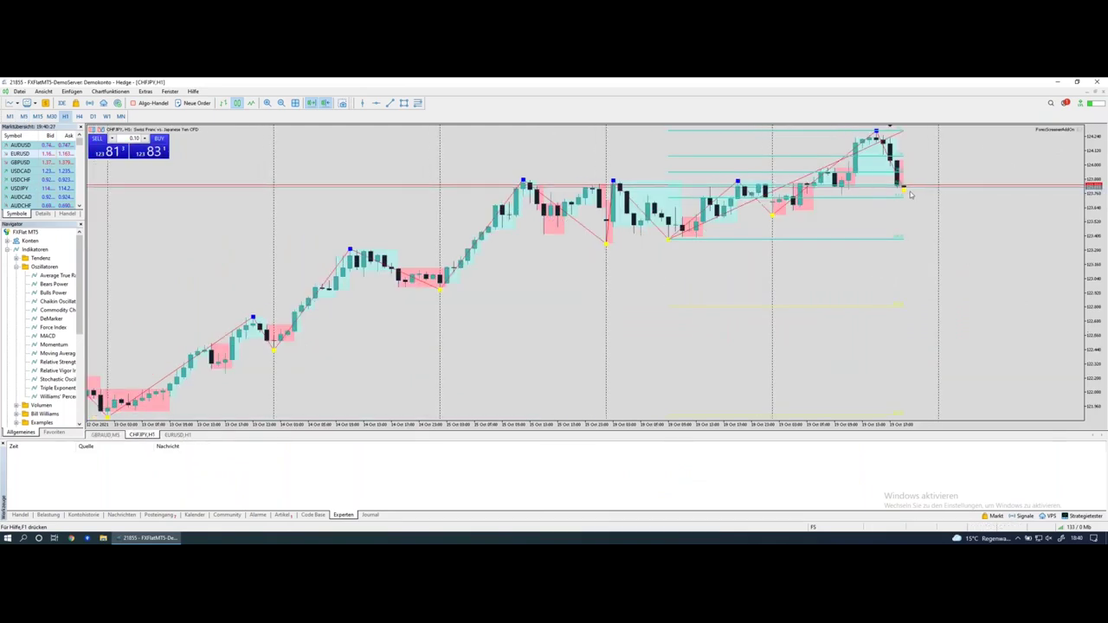
scroll(911, 194, right, 1)
key(plus)
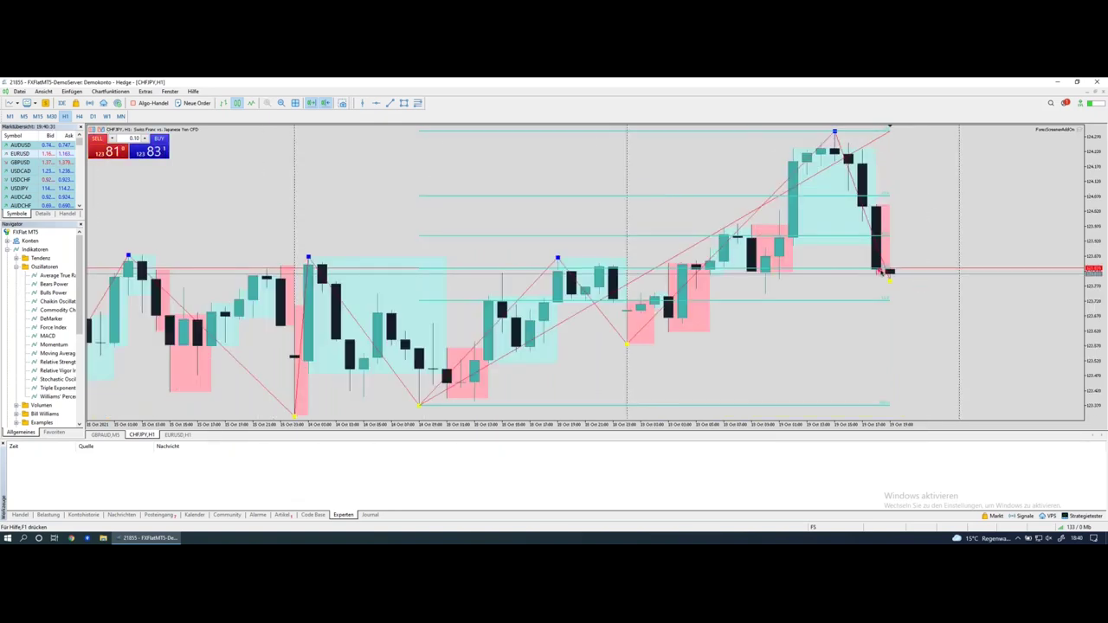
drag(890, 272, 421, 274)
mouse_move(417, 400)
mouse_down()
mouse_move(471, 400)
mouse_move(546, 240)
mouse_move(634, 342)
mouse_move(757, 194)
mouse_move(837, 126)
mouse_move(890, 272)
mouse_up()
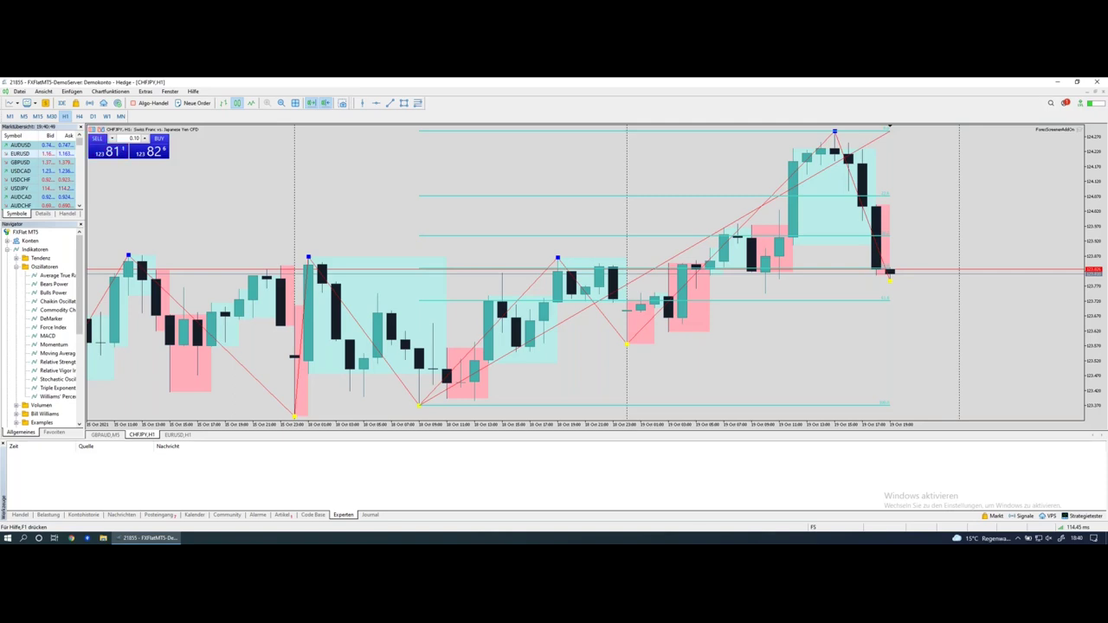
key(minus)
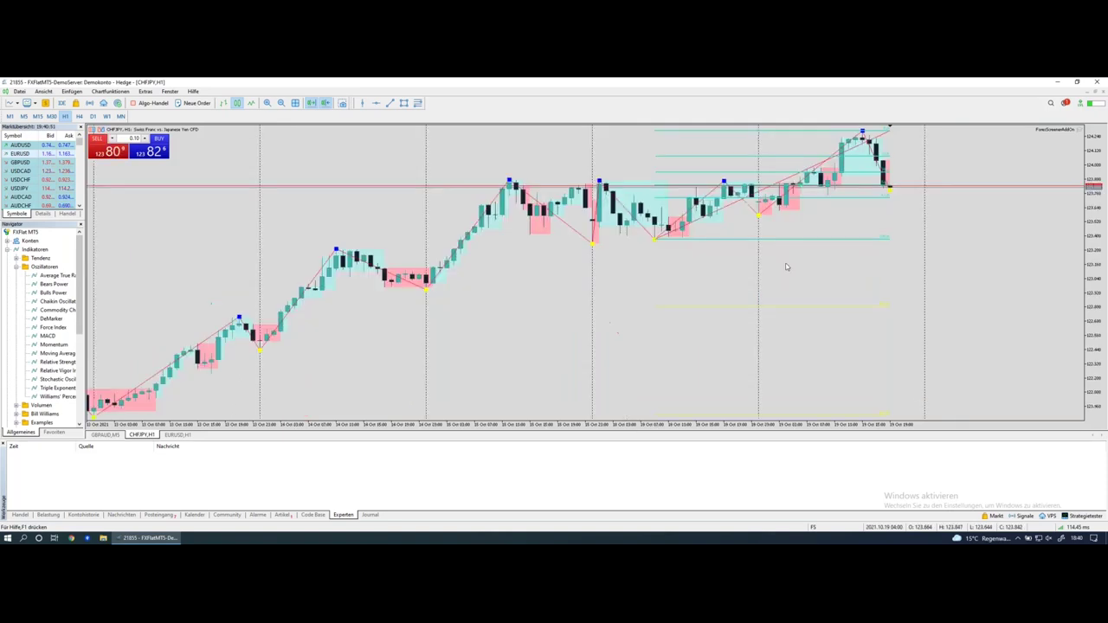
- Compare the CHFJPY retracement on the H4 and M15 timeframes
click(77, 116)
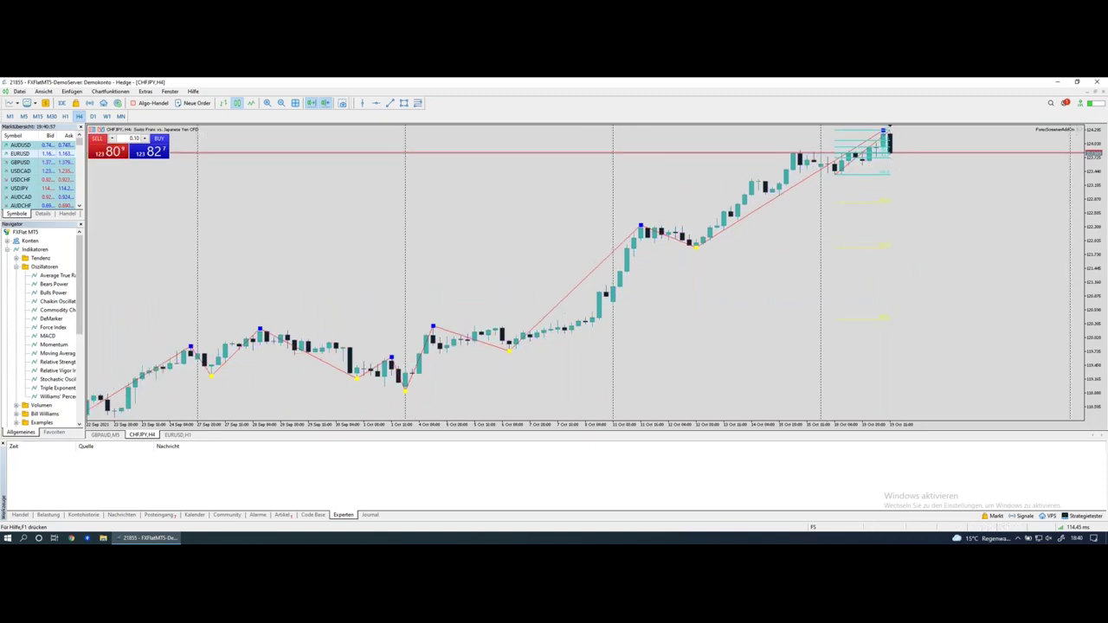
key(plus)
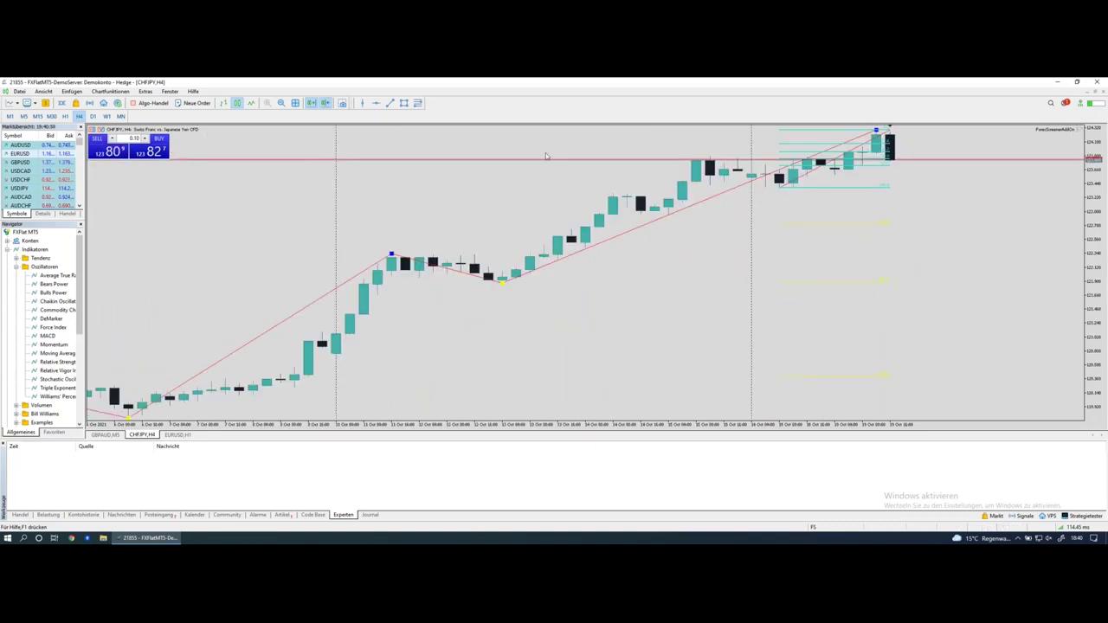
click(37, 116)
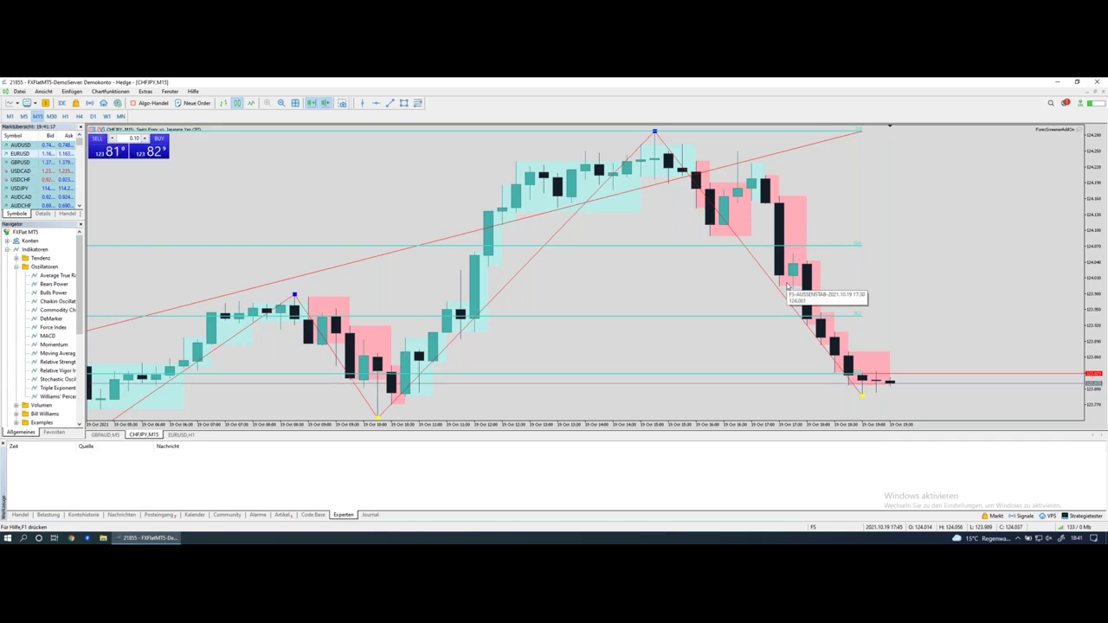
- Switch back to the forex screener in Safari and reload the saved filter setup "Fibonacci 38 x Außenstab"
key(ctrl+Right)
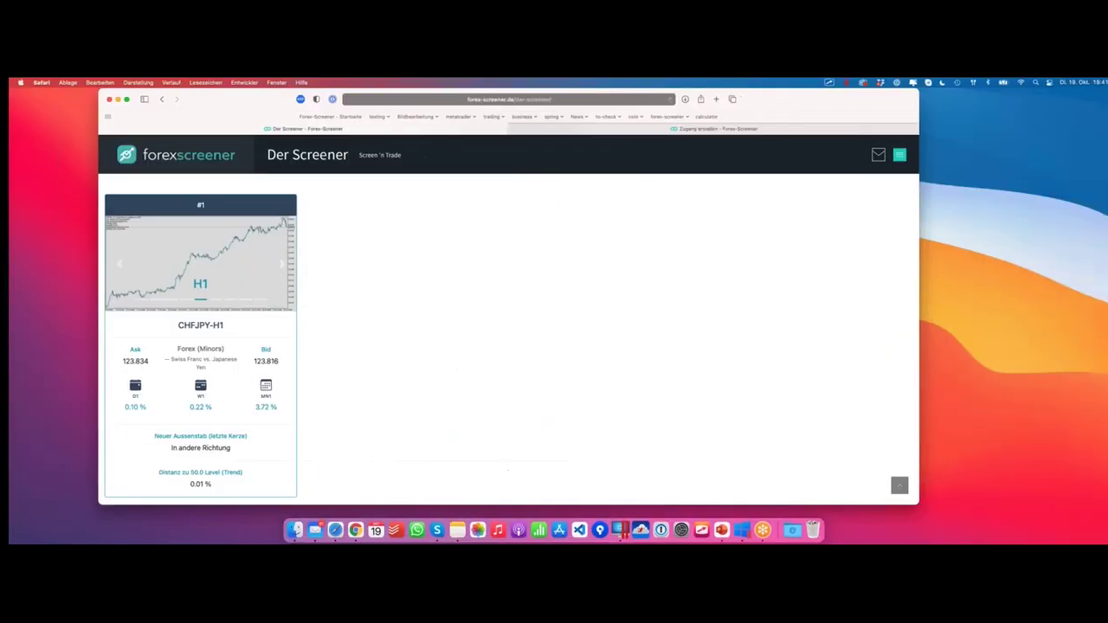
scroll(609, 283, up, 5)
scroll(609, 282, up, 7)
scroll(297, 391, down, 3)
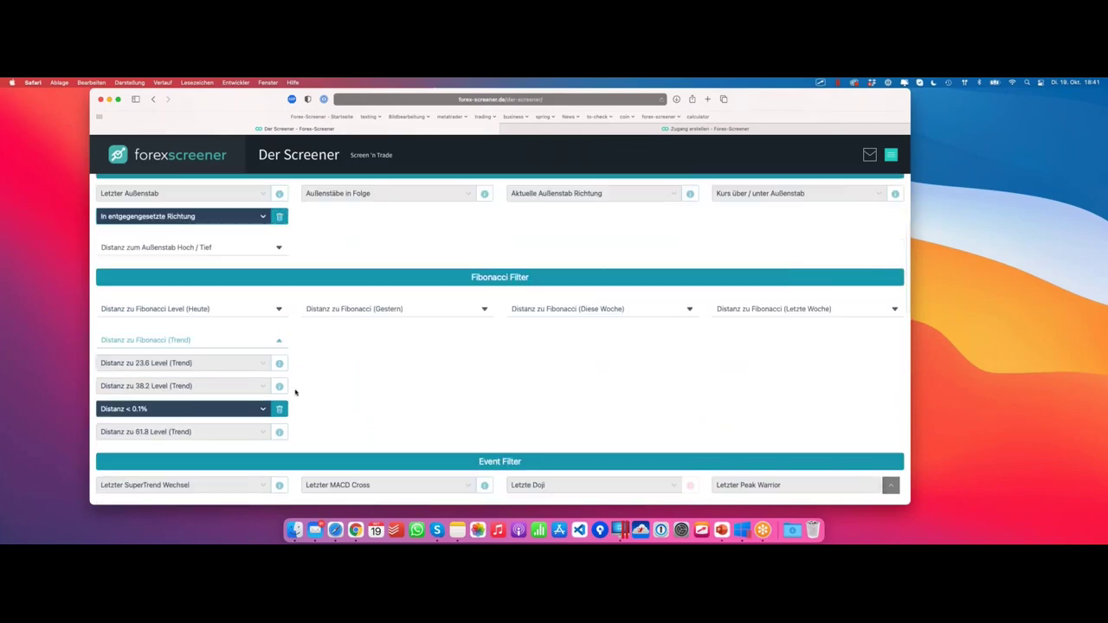
scroll(334, 338, up, 1)
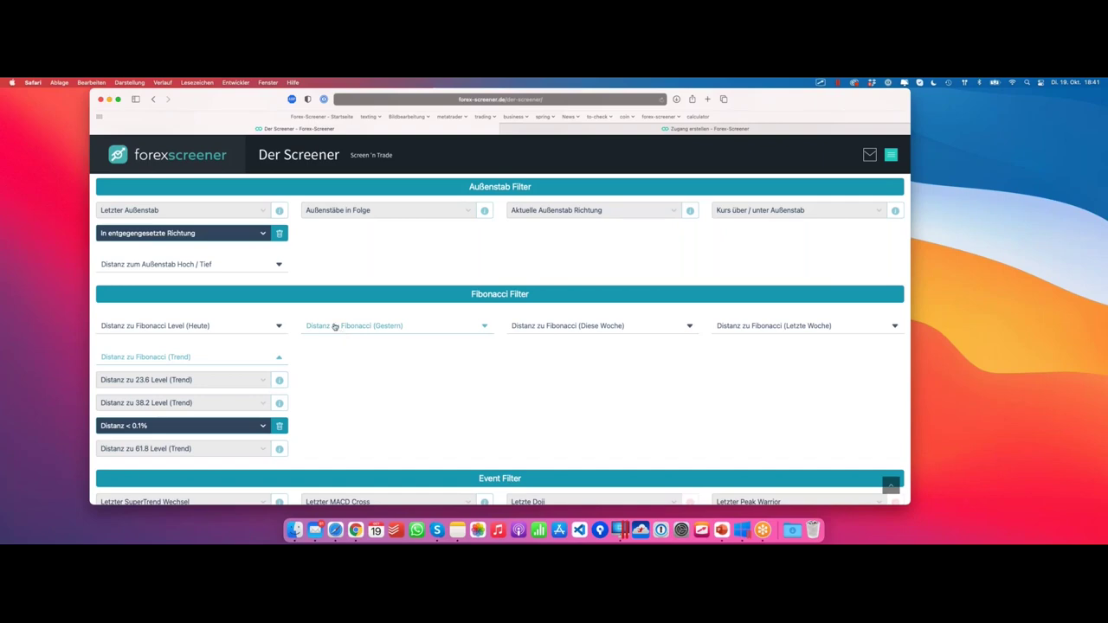
scroll(272, 330, up, 1)
scroll(272, 330, up, 10)
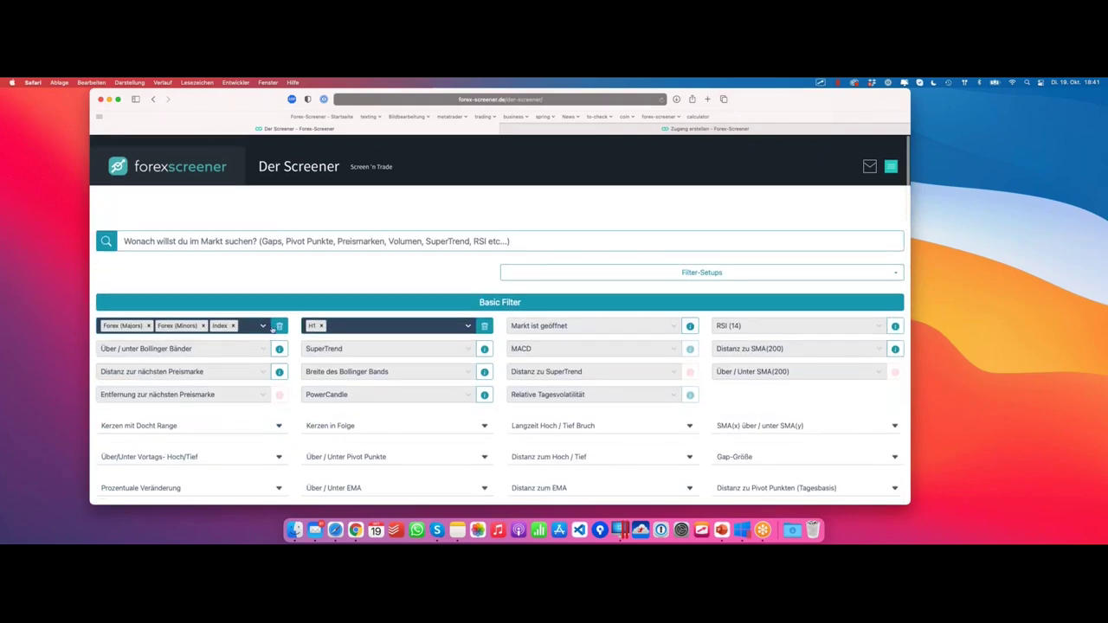
click(712, 263)
scroll(715, 267, down, 3)
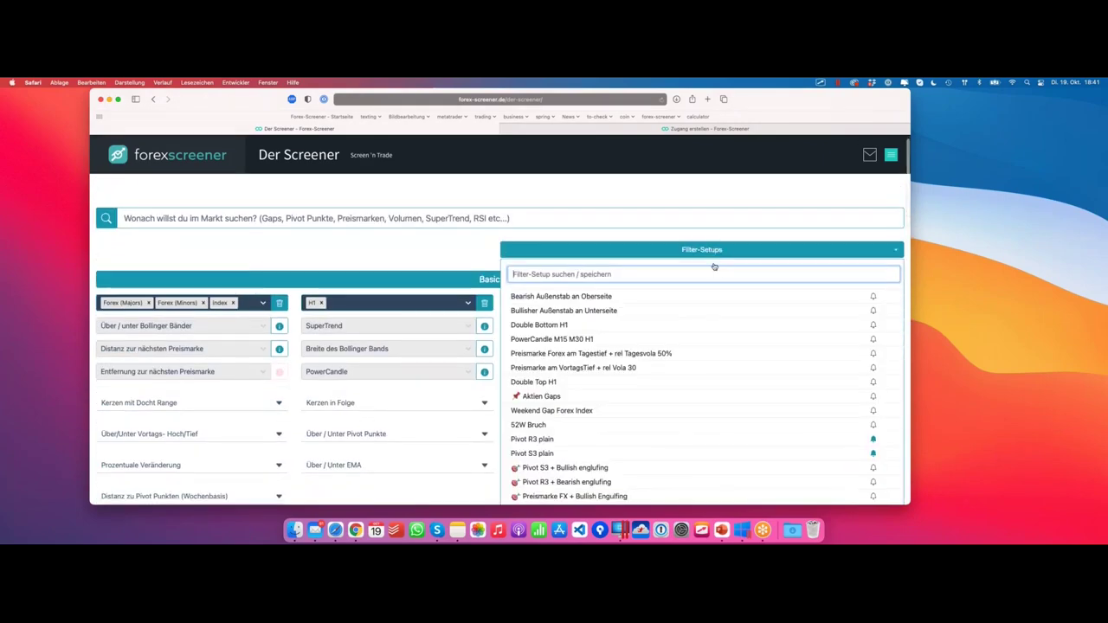
scroll(615, 267, down, 10)
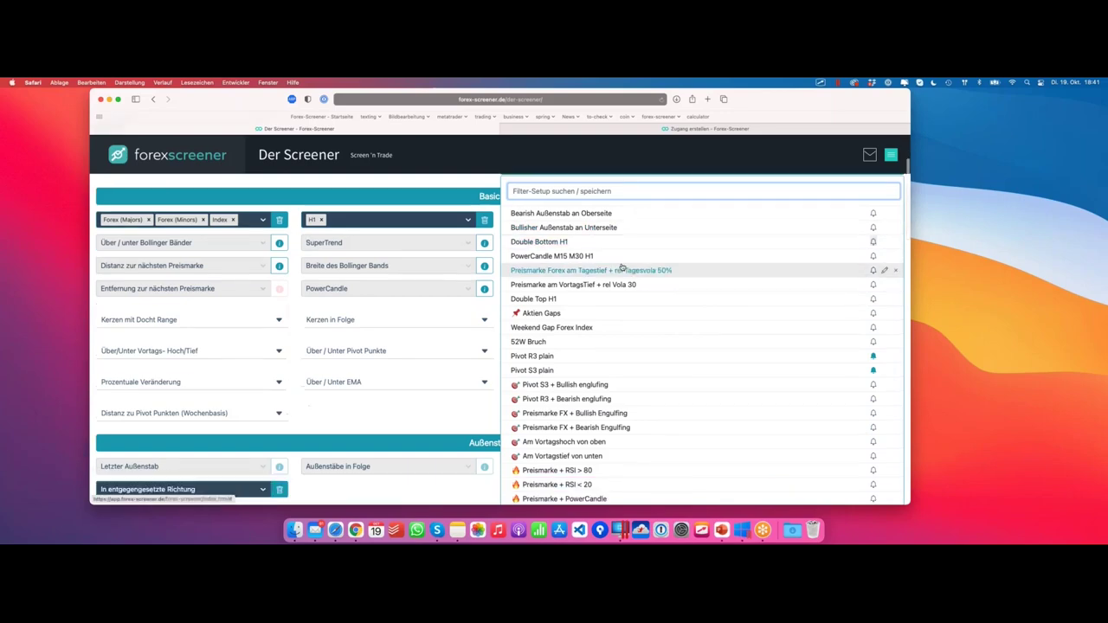
scroll(682, 305, up, 10)
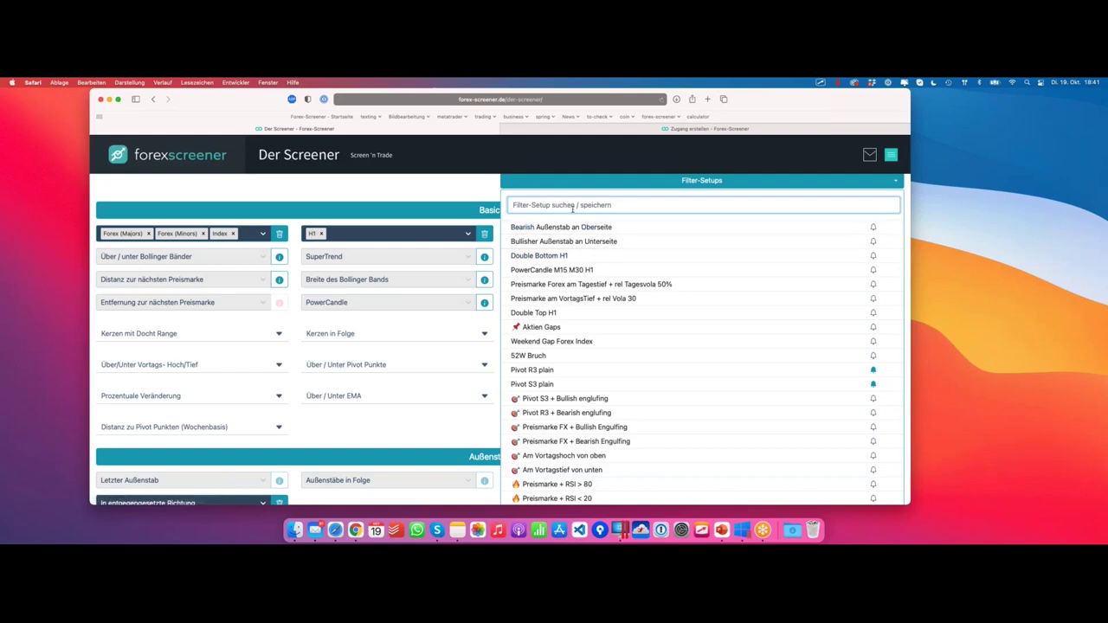
scroll(574, 221, down, 5)
scroll(575, 221, down, 3)
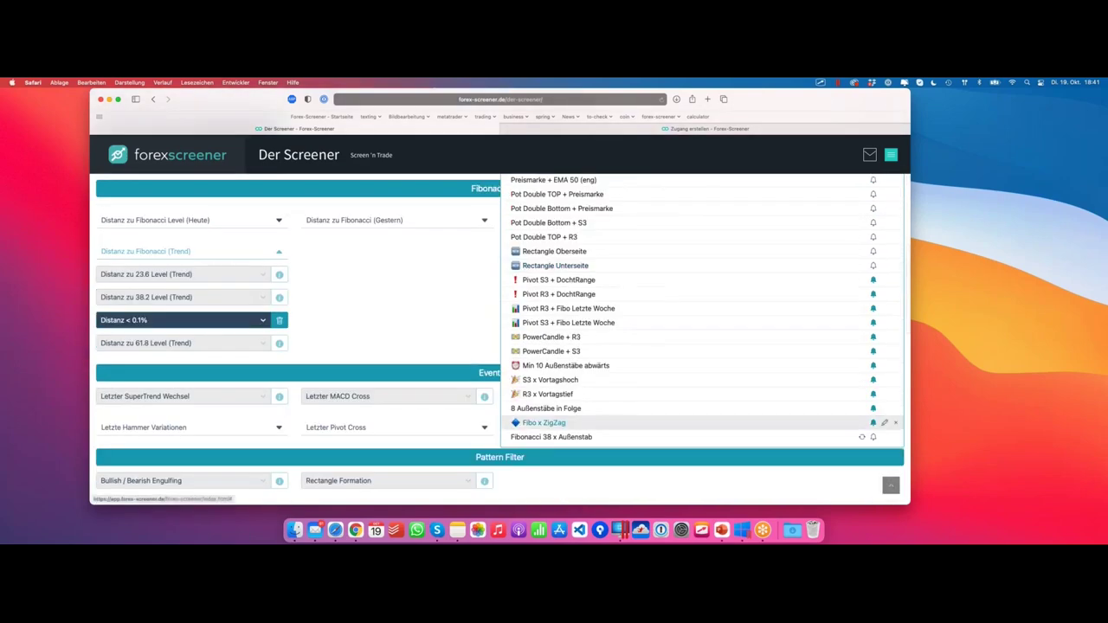
click(563, 439)
- Activate signals for the saved setup "Fibonacci 38 x Außenstab" and locate the "Signale erhalten" entry in the site navigation
click(663, 263)
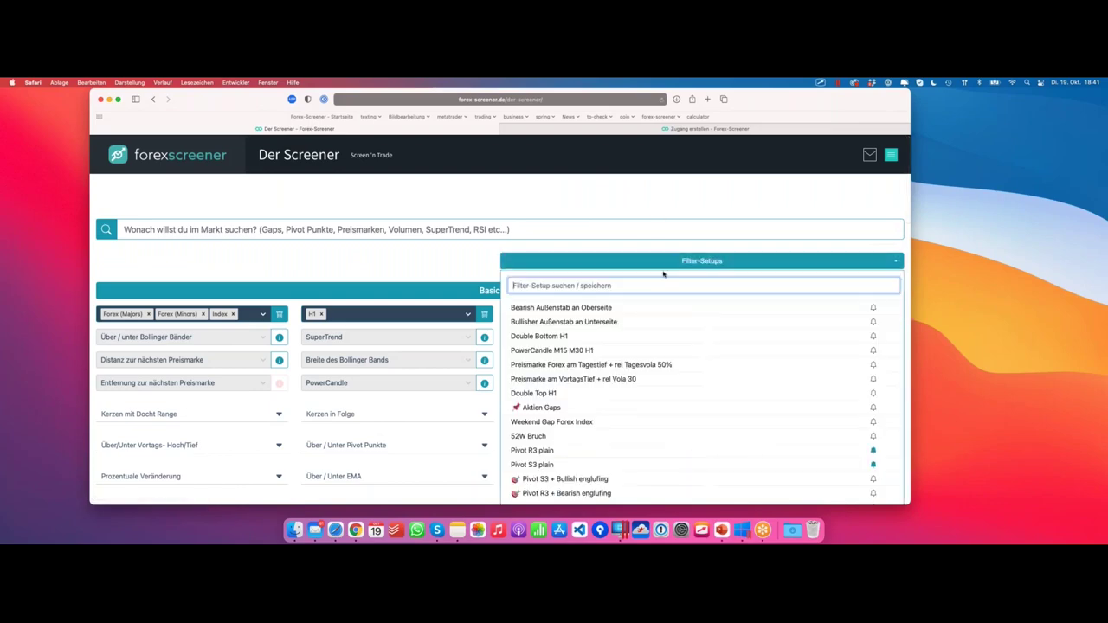
scroll(664, 272, down, 10)
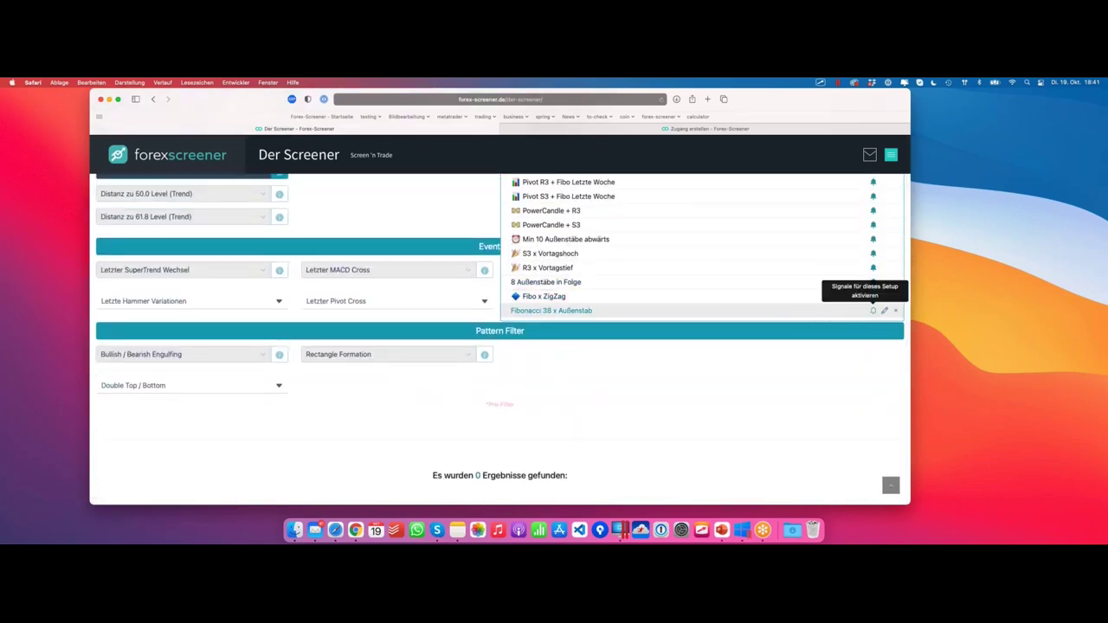
click(875, 311)
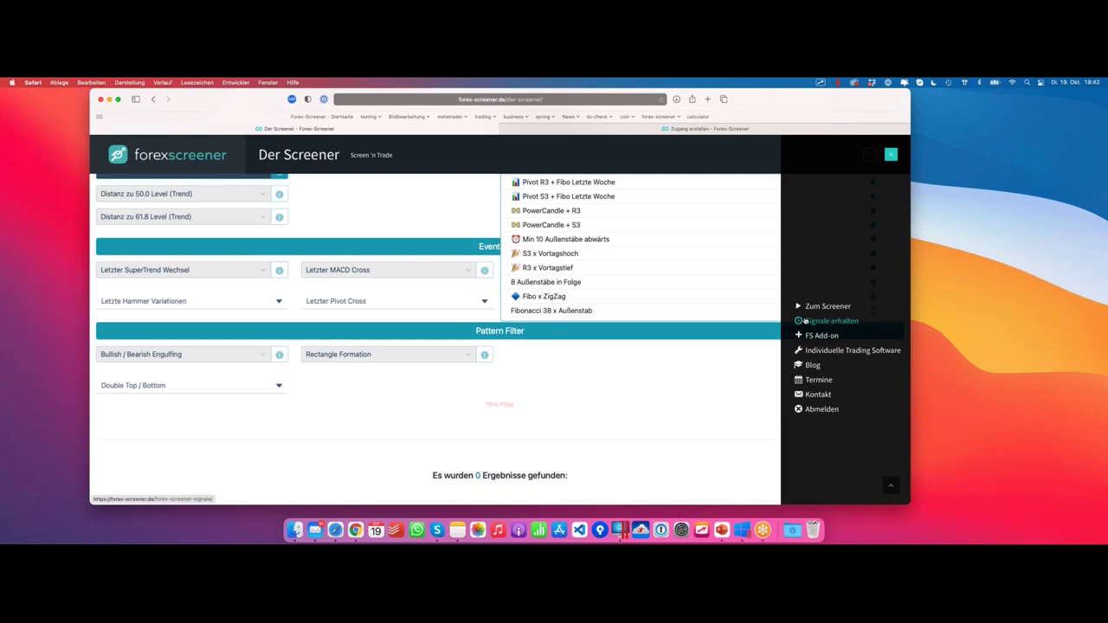
click(891, 154)
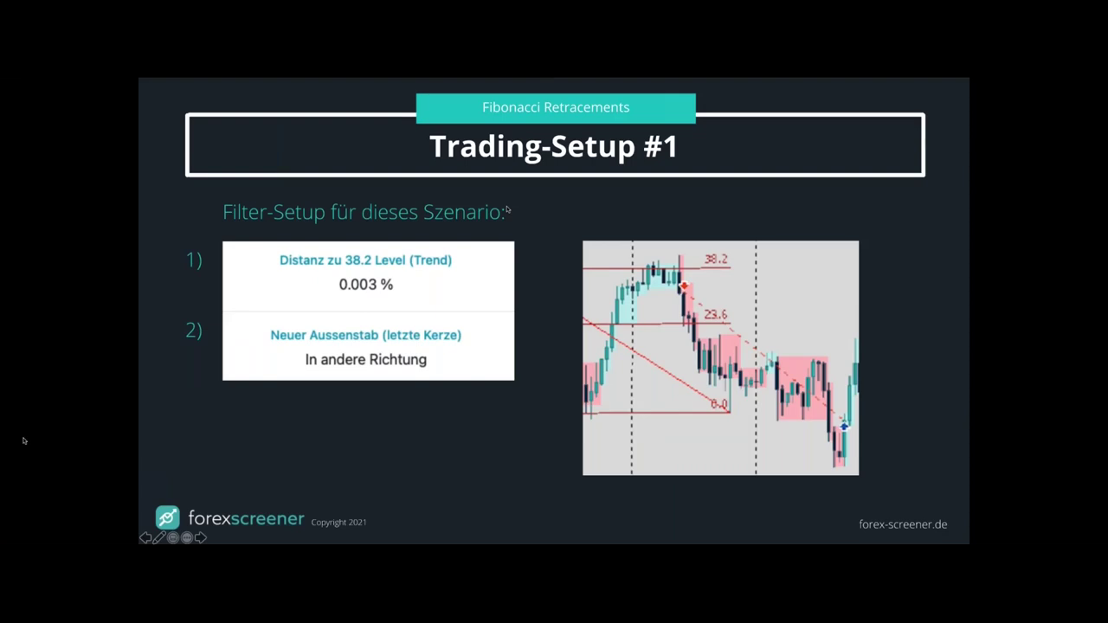
key(Right)
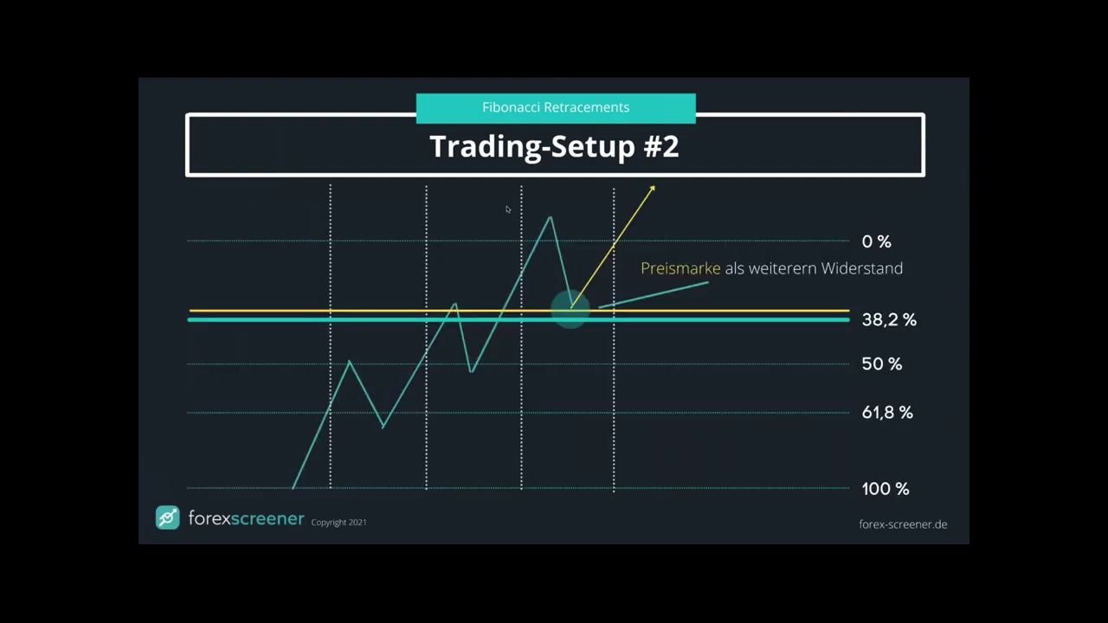
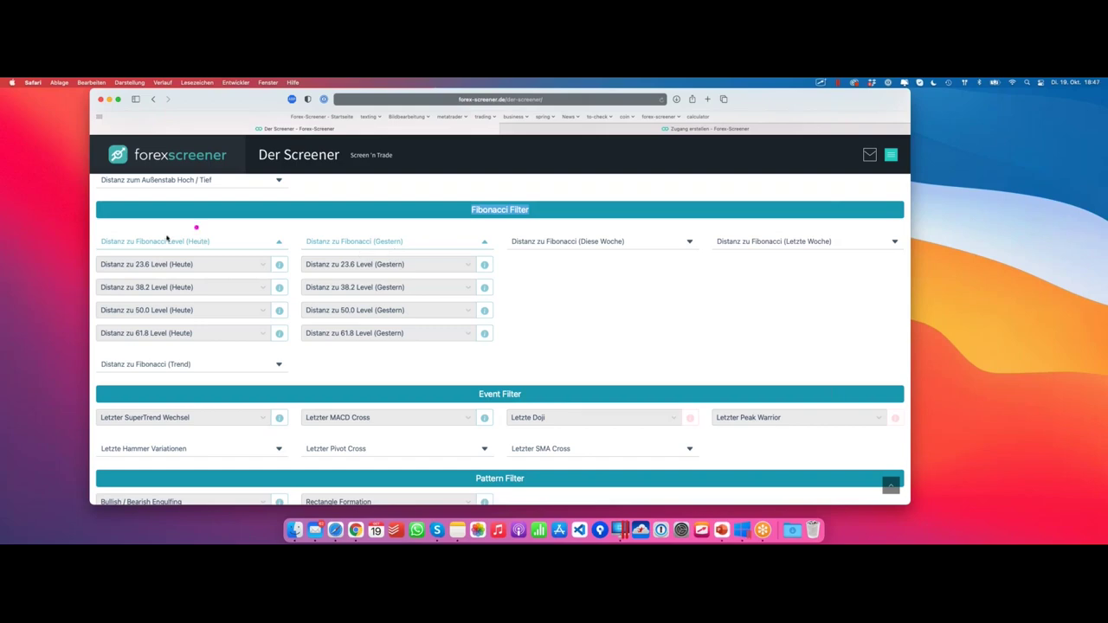
- Expand the Fibonacci distance filters for "Diese Woche" and "Letzte Woche" alongside those for "Heute" and "Gestern"
drag(182, 250, 217, 249)
drag(374, 250, 413, 249)
drag(580, 252, 656, 251)
drag(786, 253, 837, 253)
click(815, 244)
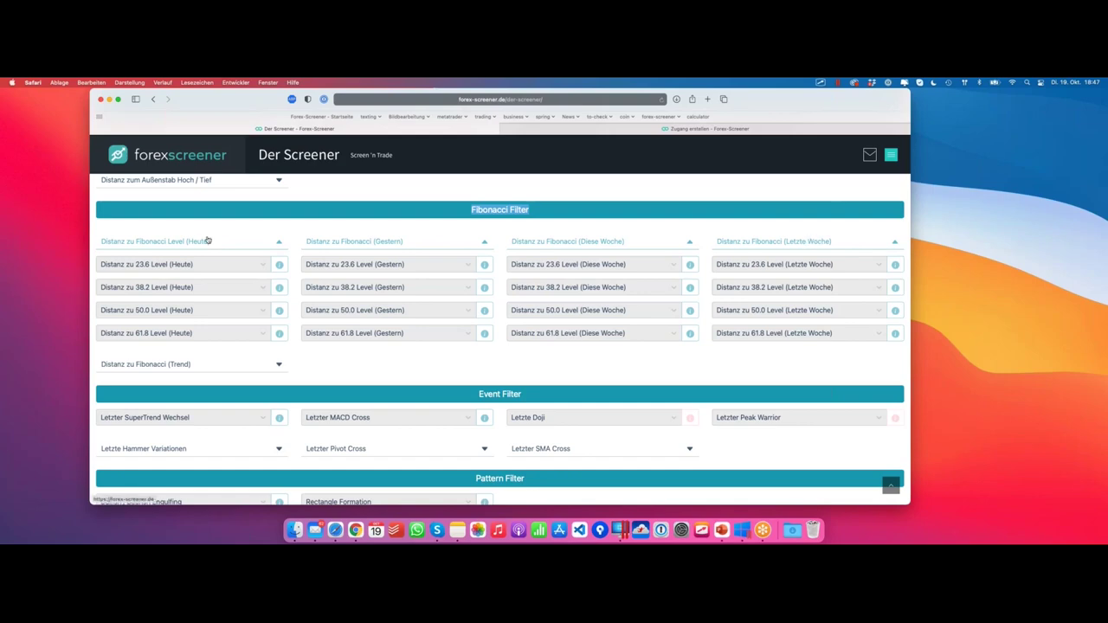
- Set the "Distanz zu 50.0 Level (Heute)" filter to "Distanz < 0.1%"
click(279, 230)
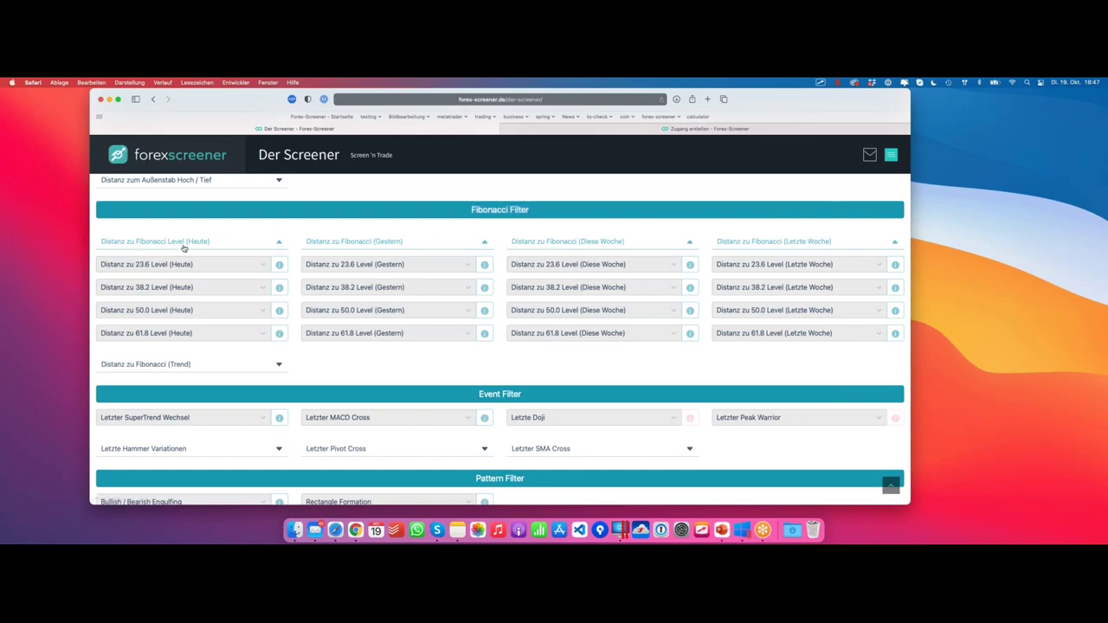
click(174, 314)
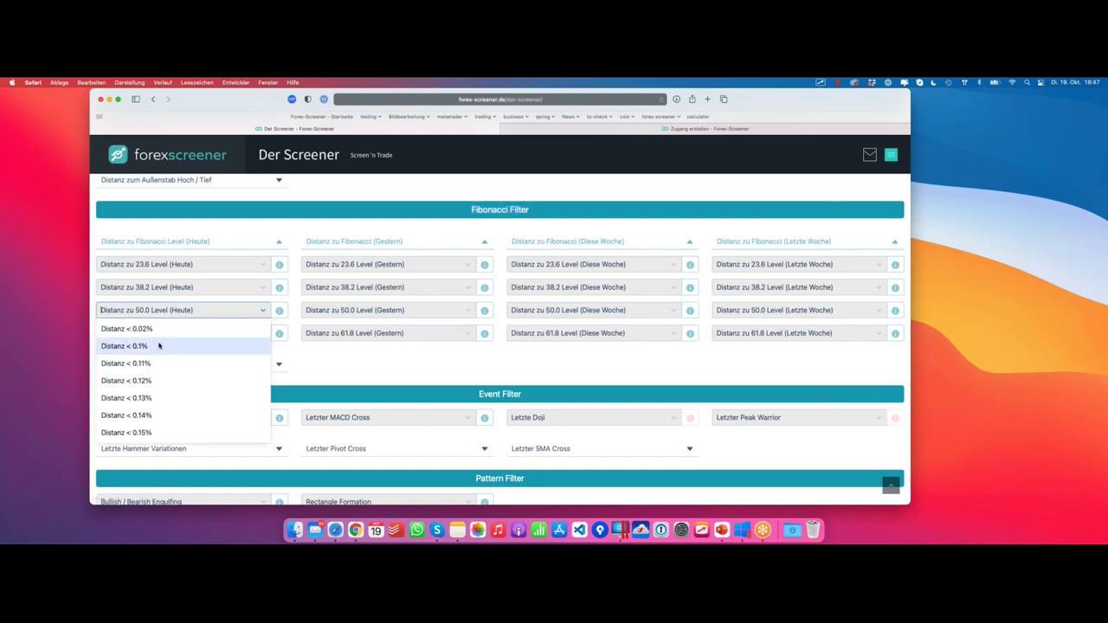
click(160, 346)
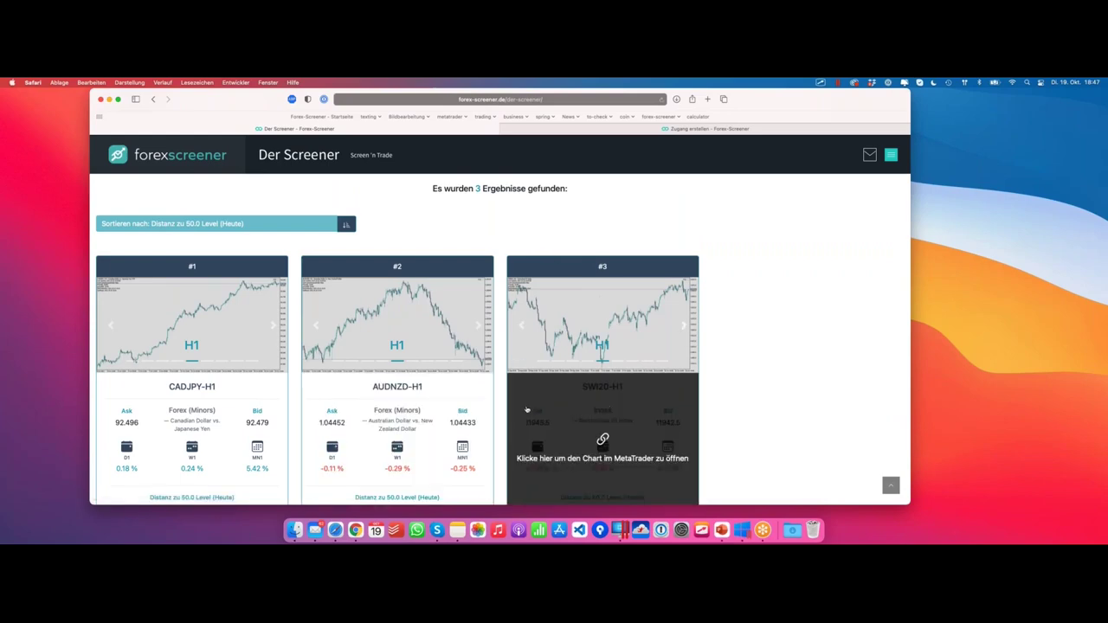
- Open the AUDNZD-H1 result's chart in MetaTrader, switch there, and examine the current day's Fibonacci retracement
click(453, 410)
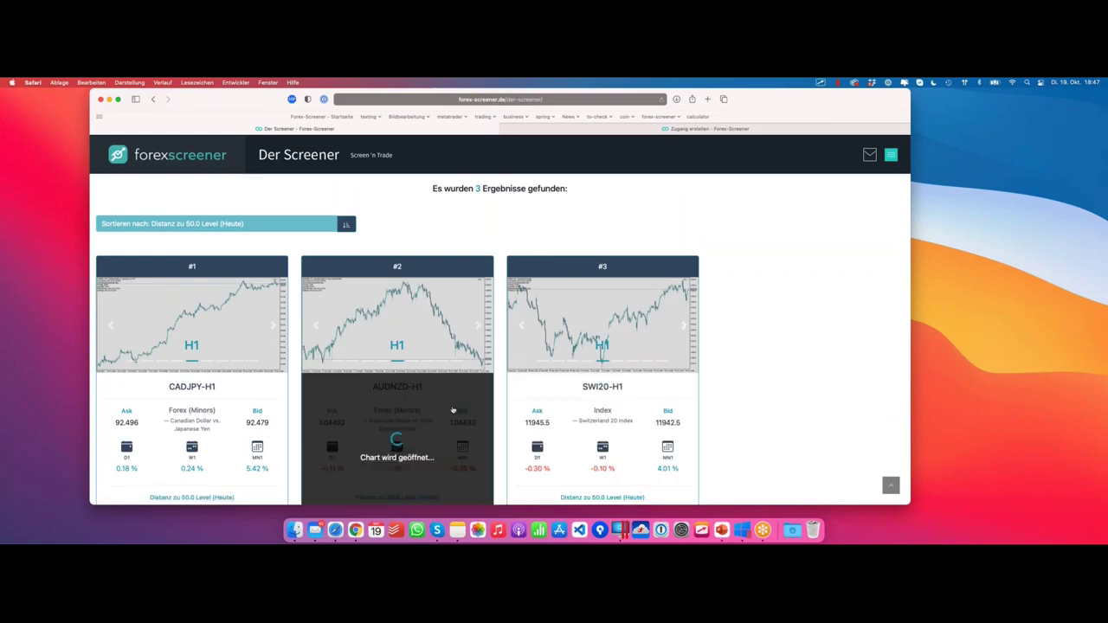
scroll(463, 372, down, 2)
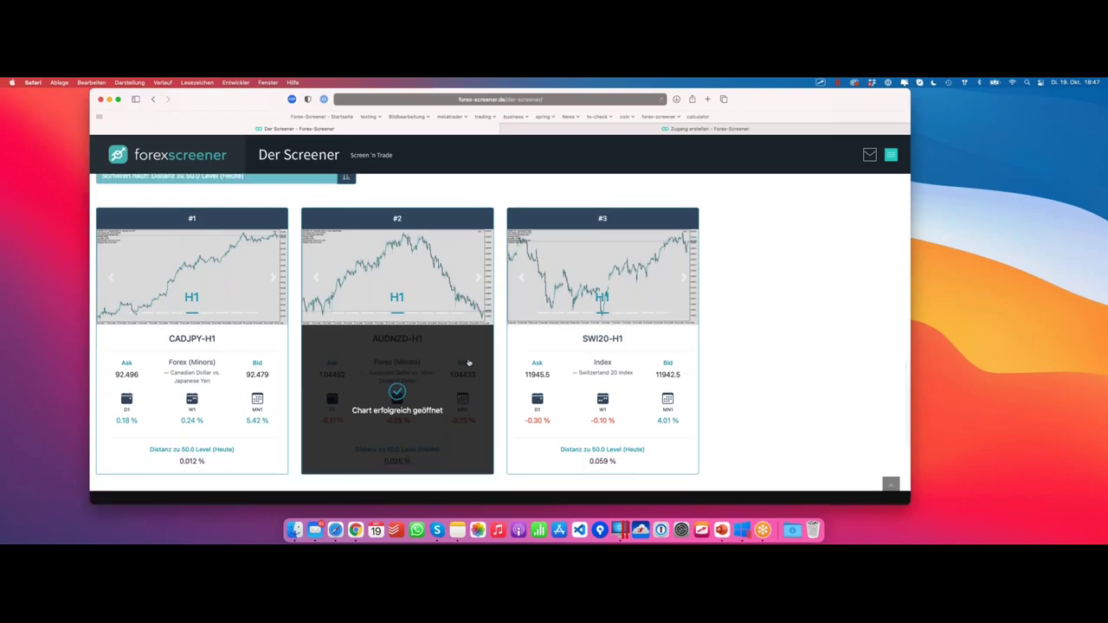
key(ctrl+Right)
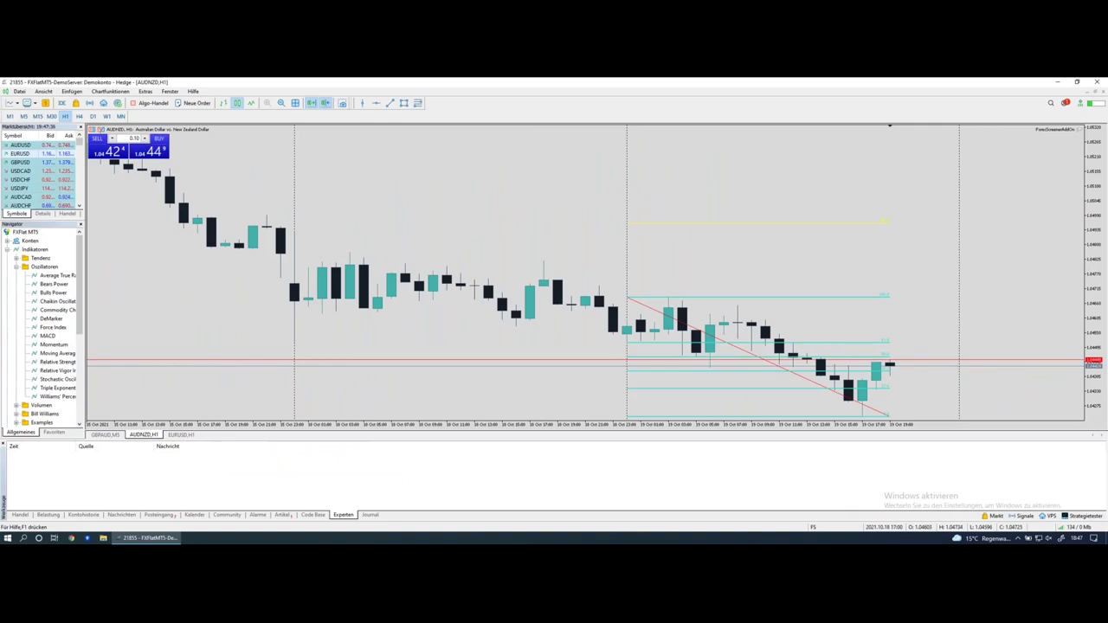
key(minus)
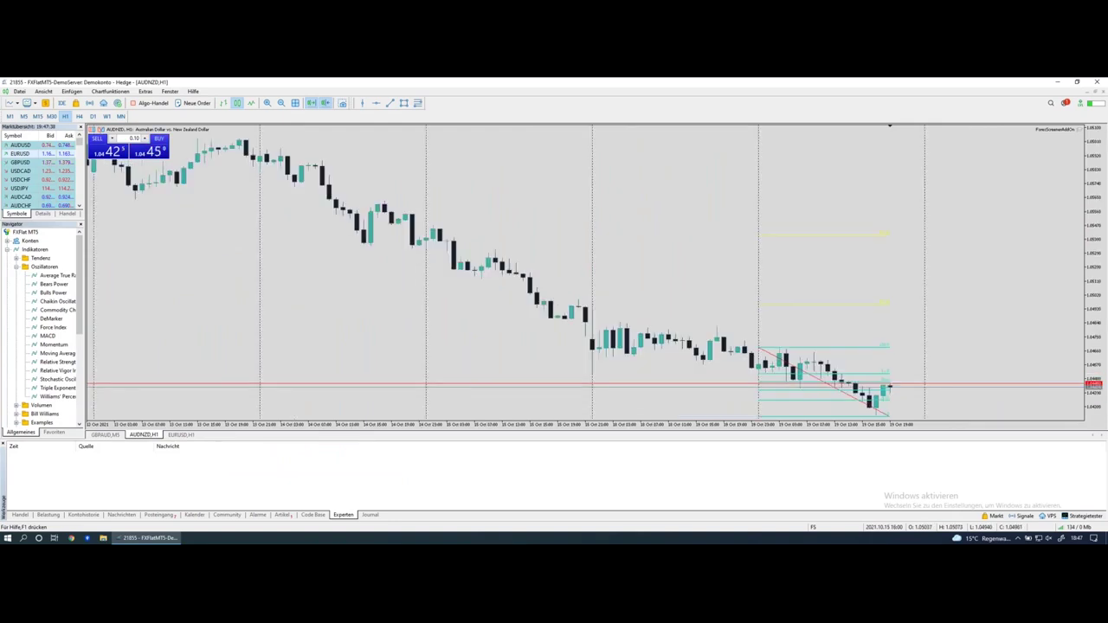
drag(760, 234, 762, 403)
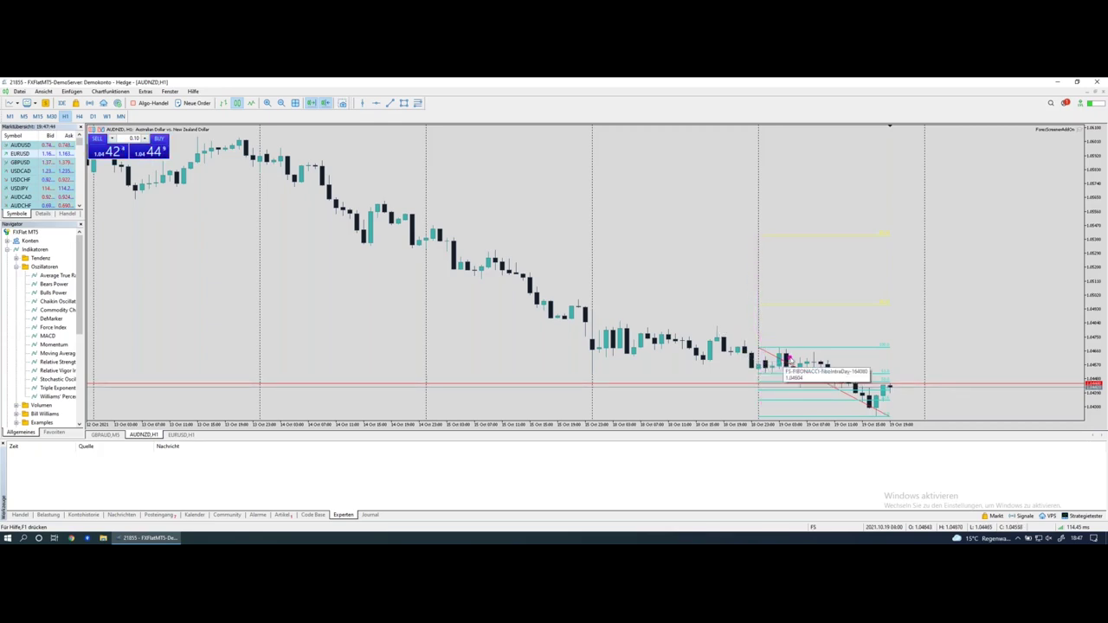
- Examine today's Fibonacci retracement on the AUDNZD H1 chart at close range, from the day's high to its low, including the wider price history
drag(776, 349, 797, 349)
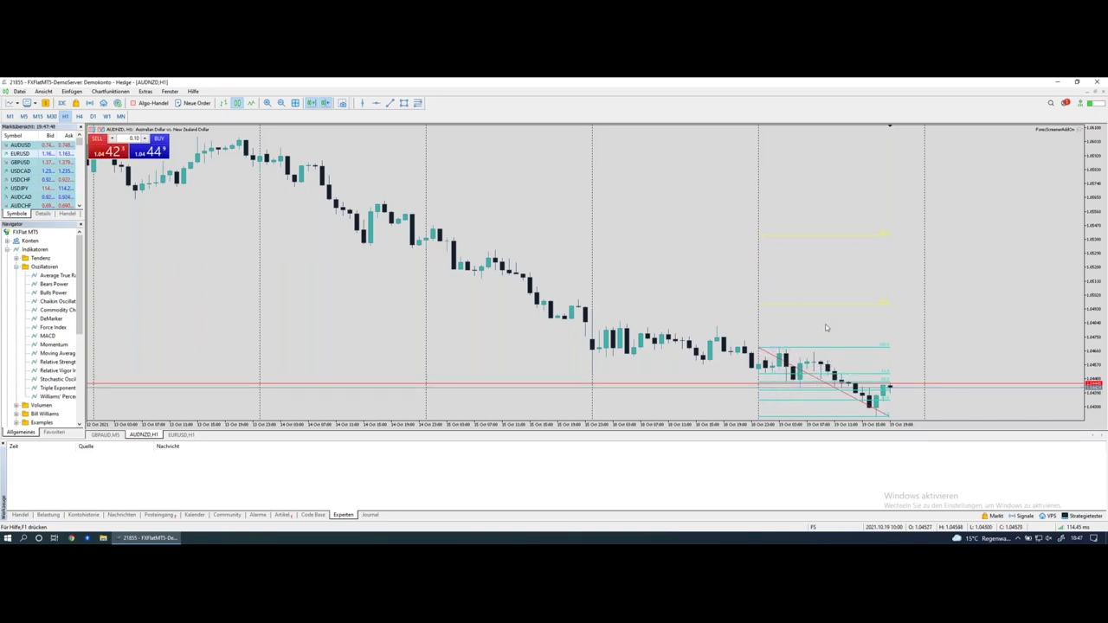
drag(867, 420, 887, 420)
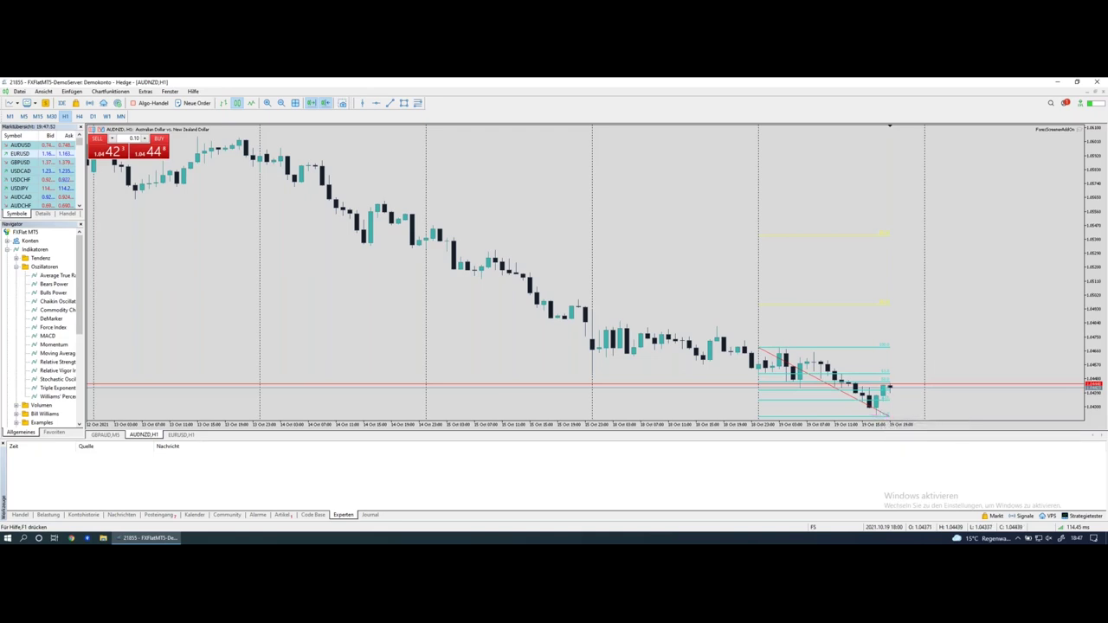
key(plus)
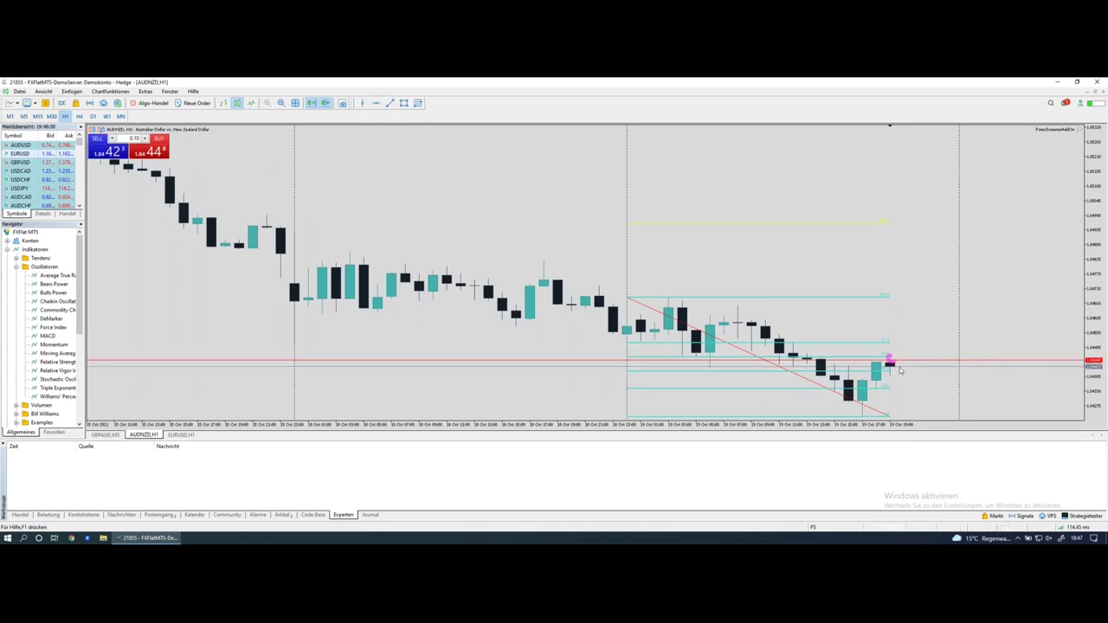
mouse_move(891, 364)
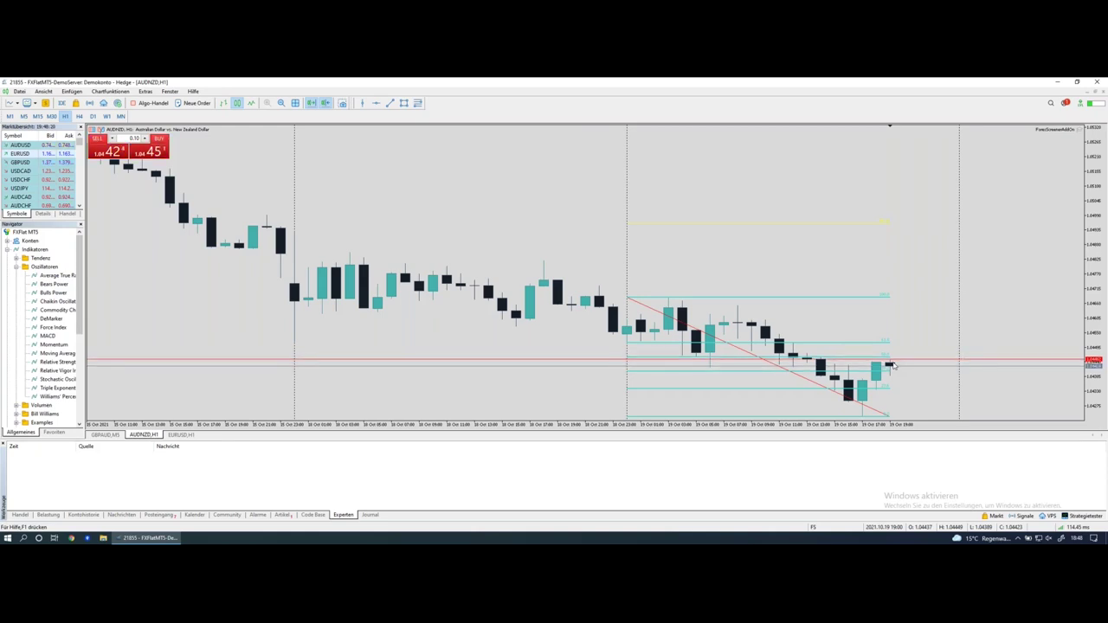
key(minus)
key(minus)
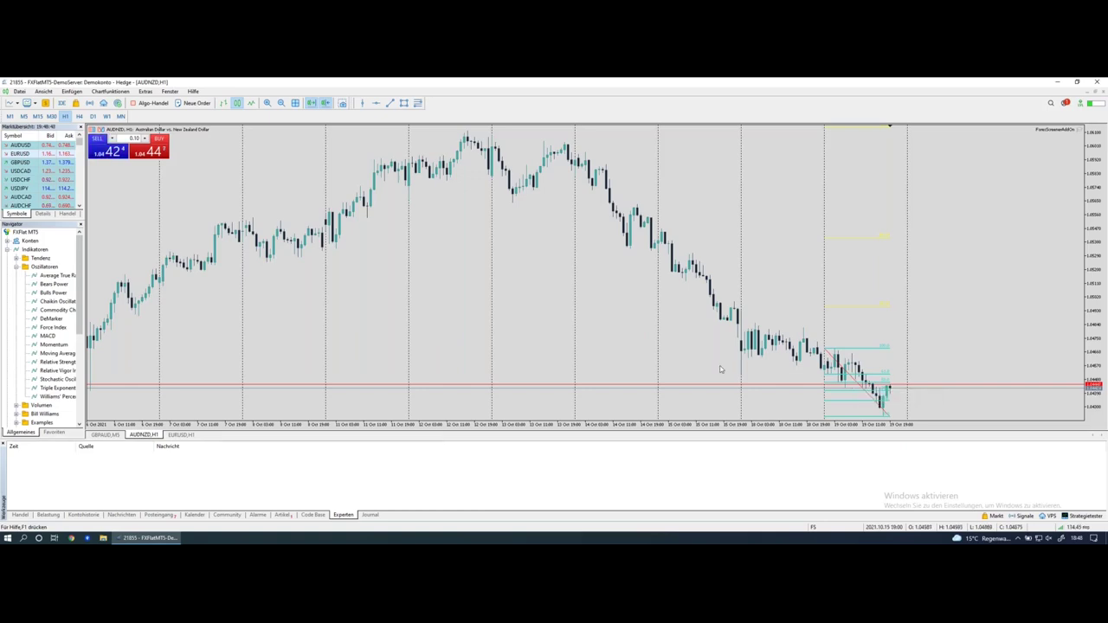
- Switch back to the screener in Safari and review the Fibonacci level distance filters for "Diese Woche" and "Letzte Woche"
key(ctrl+Left)
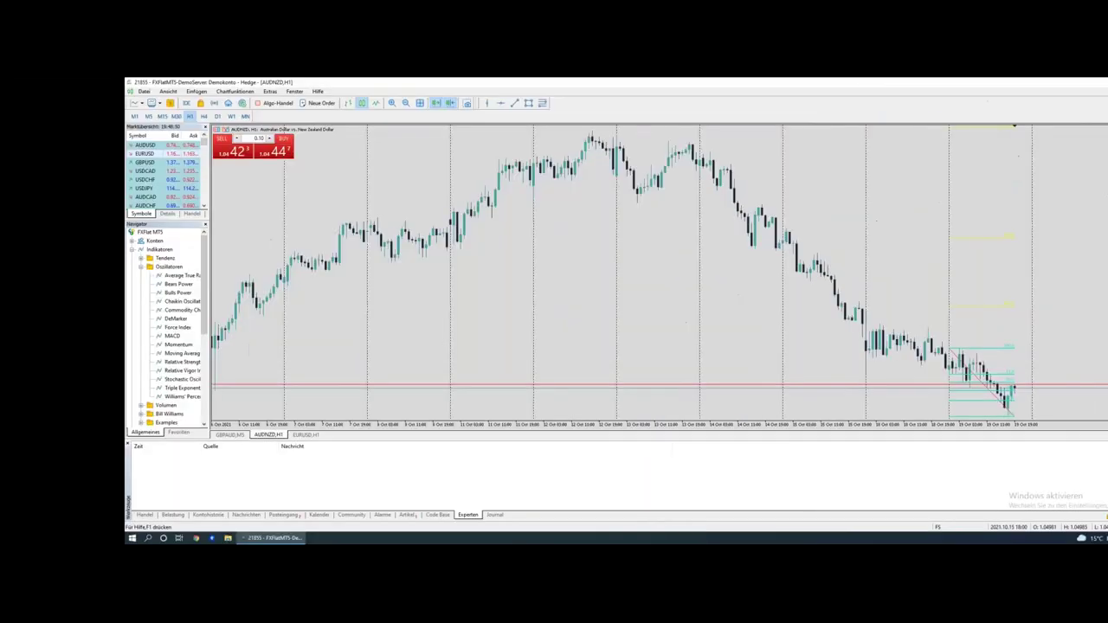
key(ctrl+Right)
scroll(762, 317, up, 10)
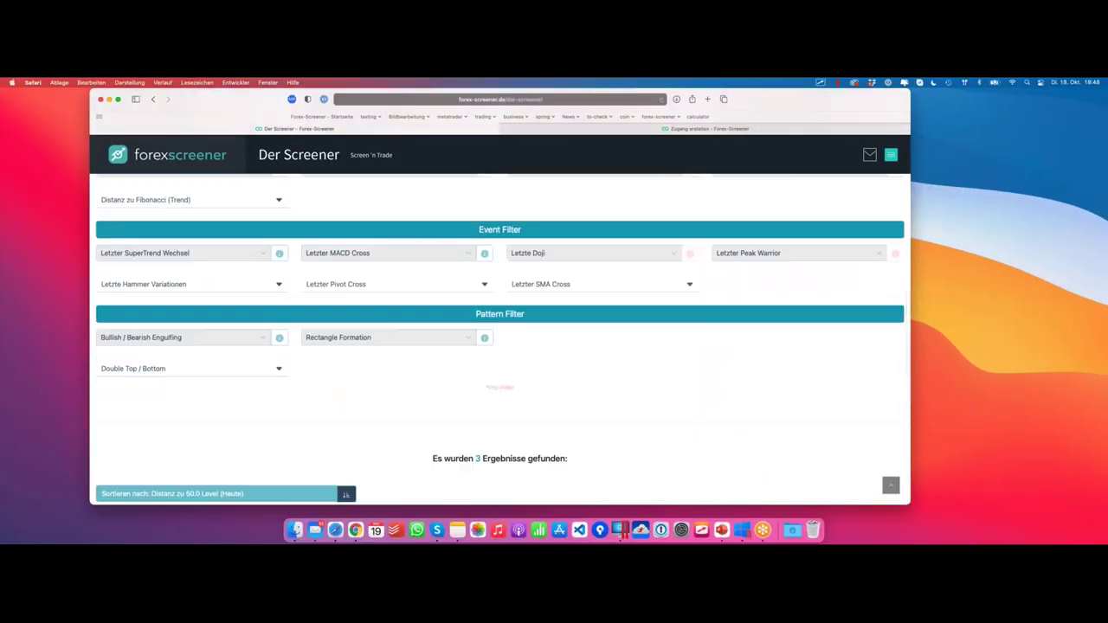
scroll(391, 268, up, 5)
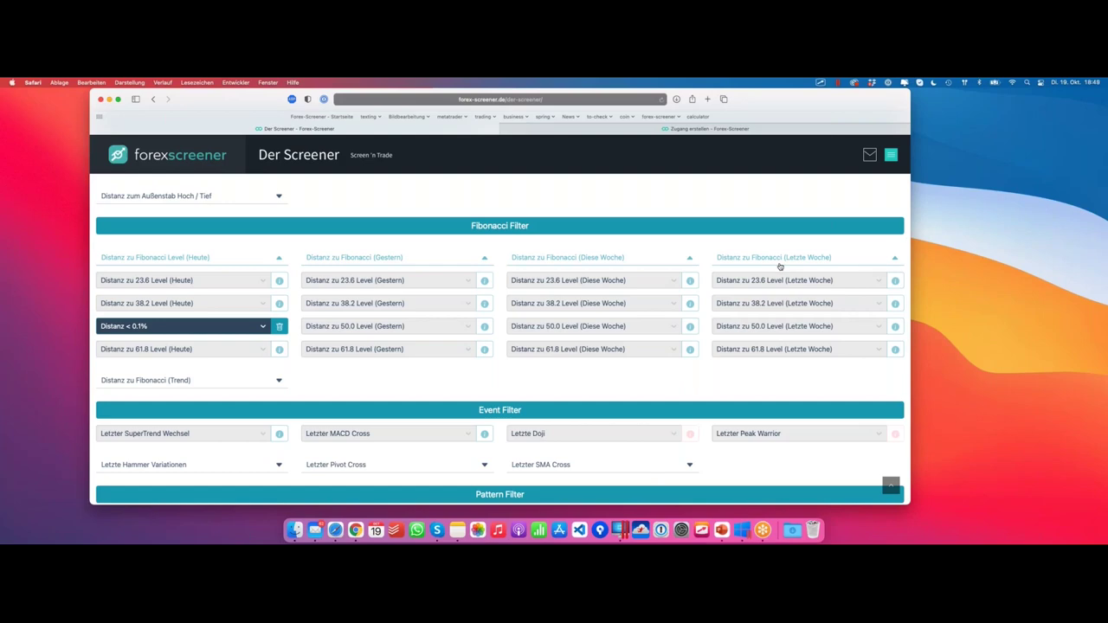
drag(583, 249, 589, 357)
mouse_move(805, 259)
mouse_down()
mouse_move(811, 353)
mouse_move(823, 320)
mouse_up()
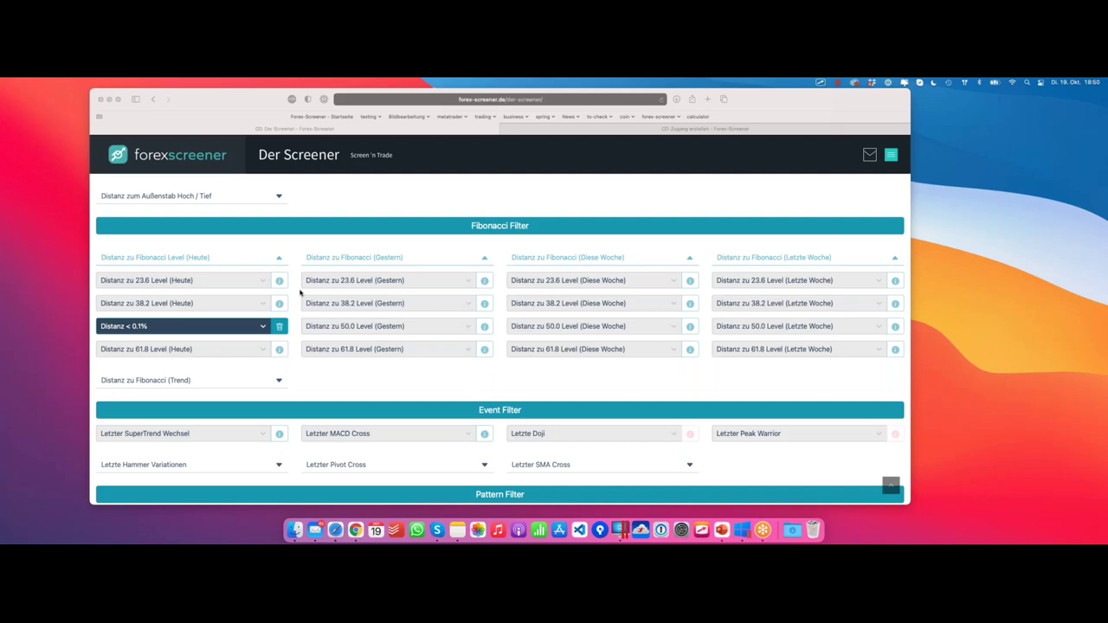
- Return to MetaTrader and inspect the latest AUDNZD H1 candles against the day's Fibonacci levels up close
key(ctrl+Right)
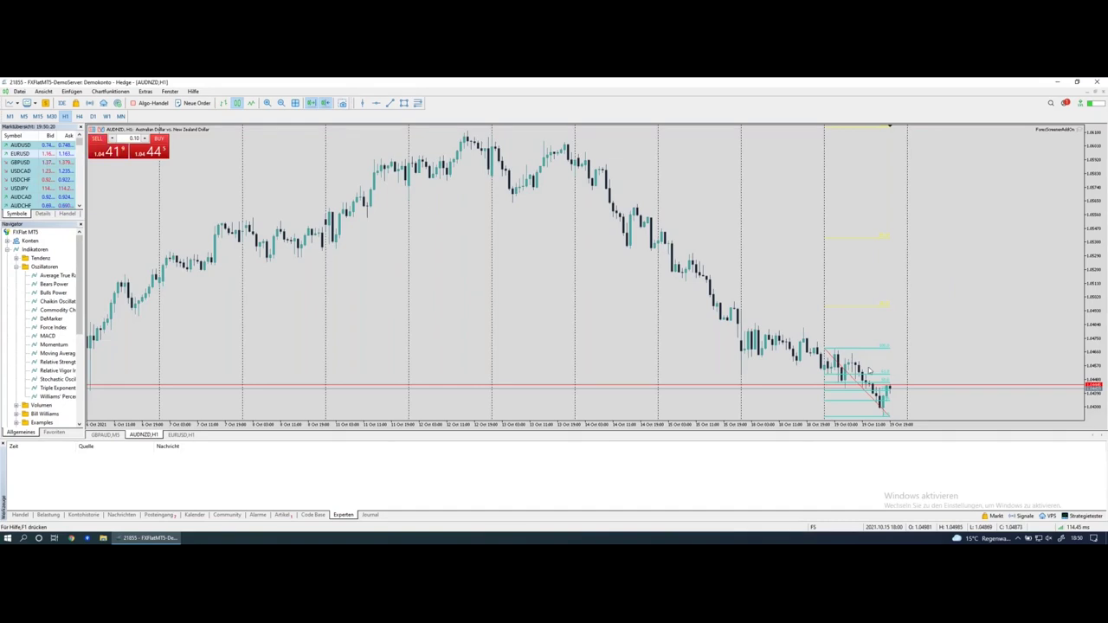
key(plus)
key(plus)
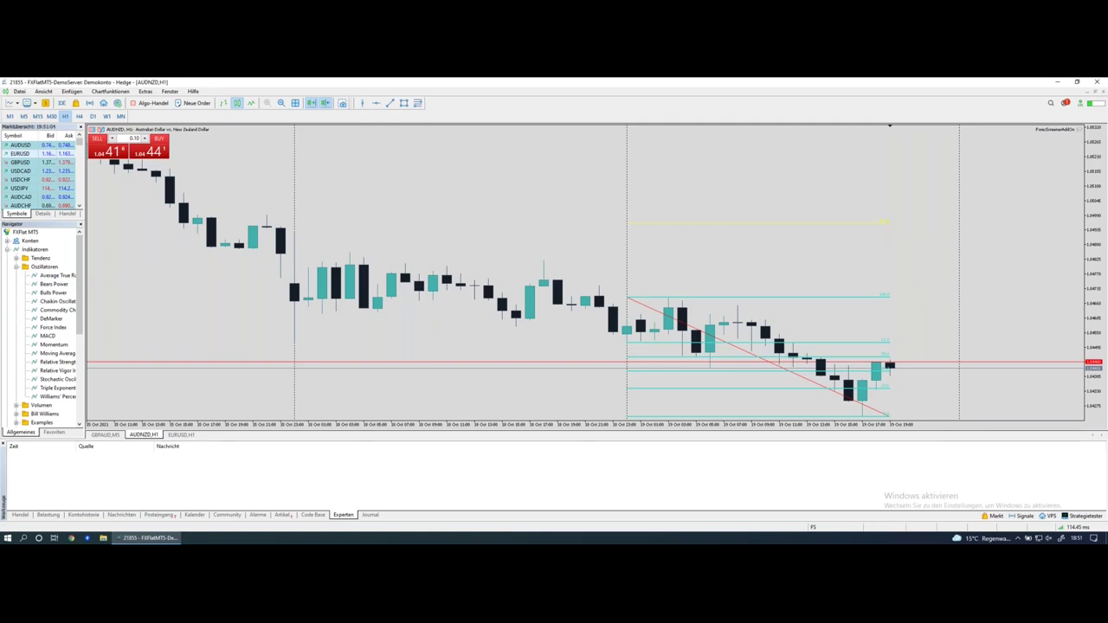
scroll(457, 255, up, 1)
scroll(457, 255, down, 1)
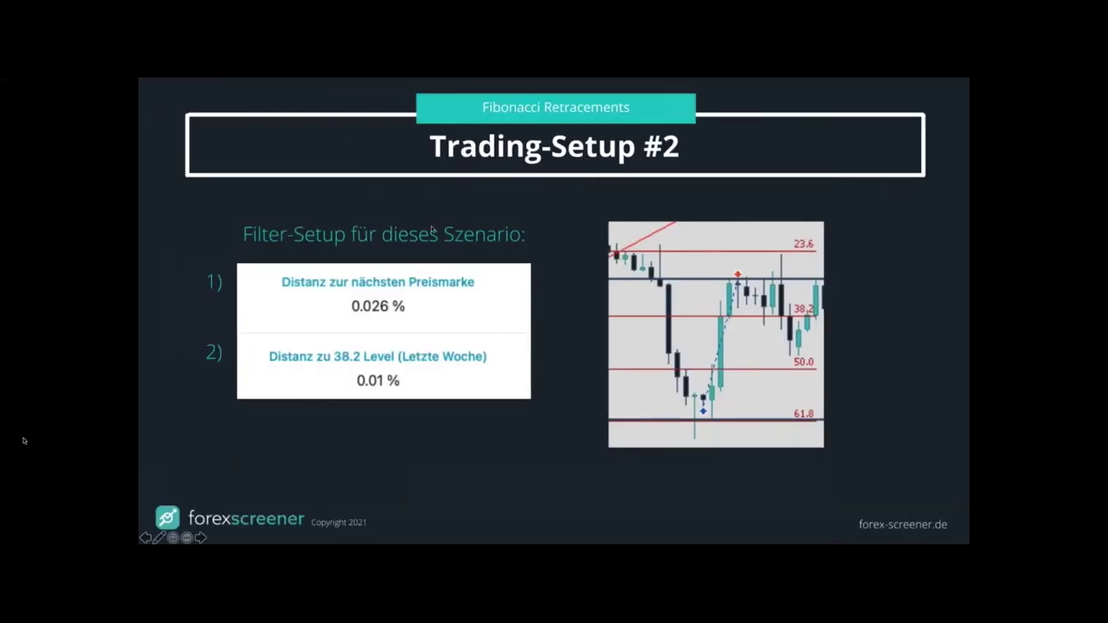
key(Right)
key(Left)
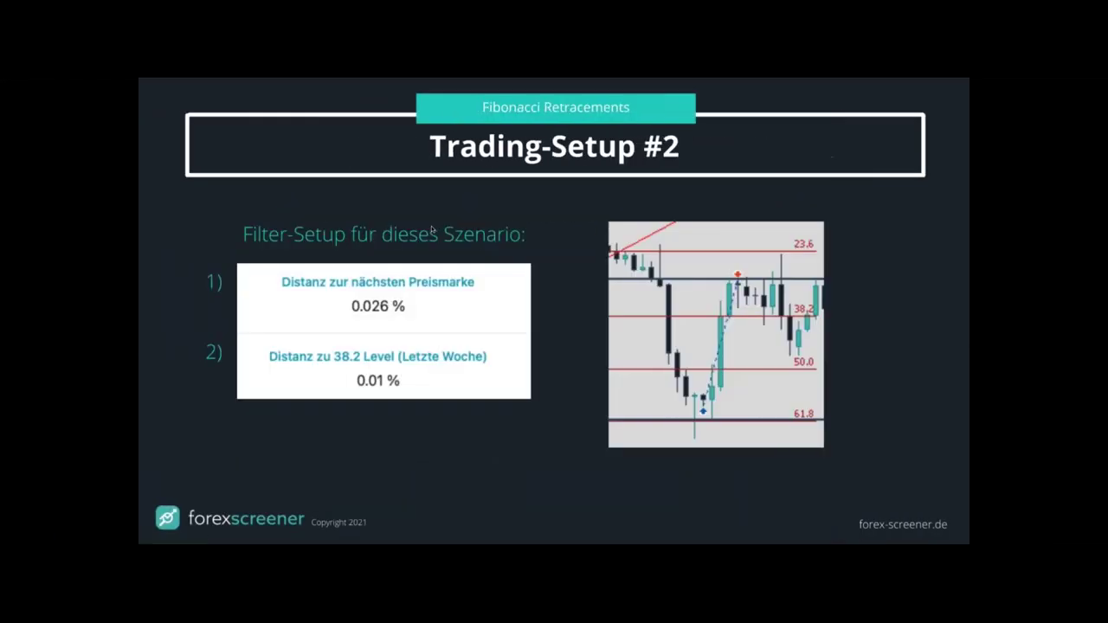
key(Right)
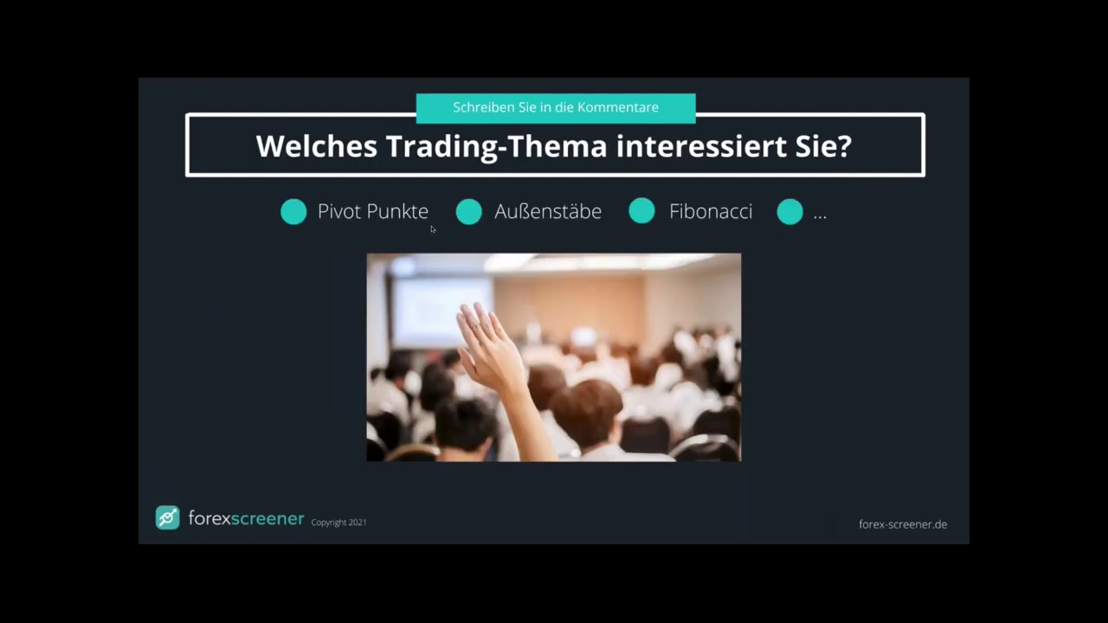